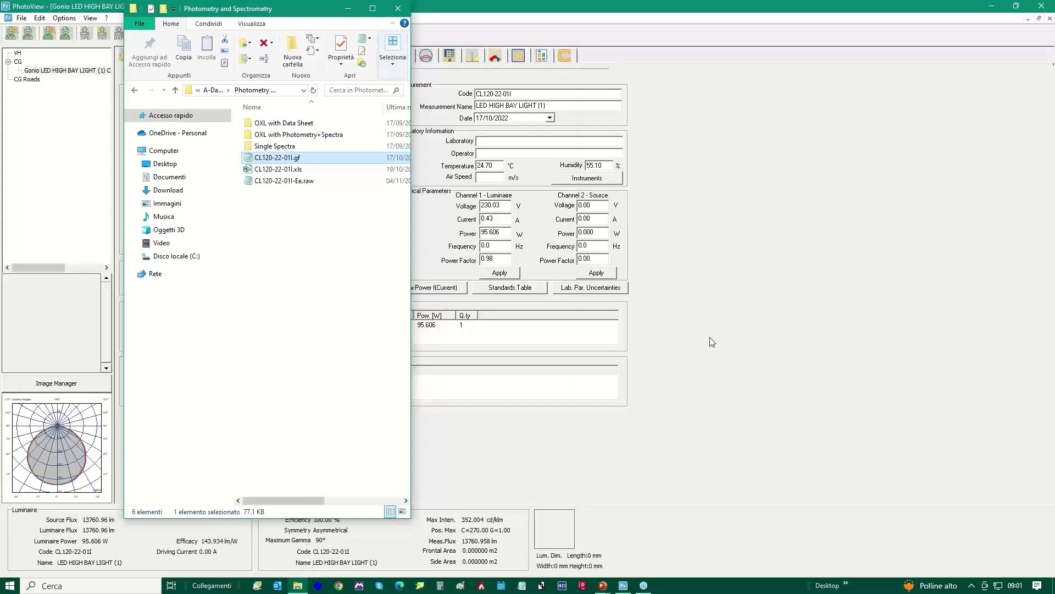
# Show the luminaire's intensity table with two decimals by setting the decimal number option to 2 and reapplying the cd/klm unit
pyautogui.click(710, 337)
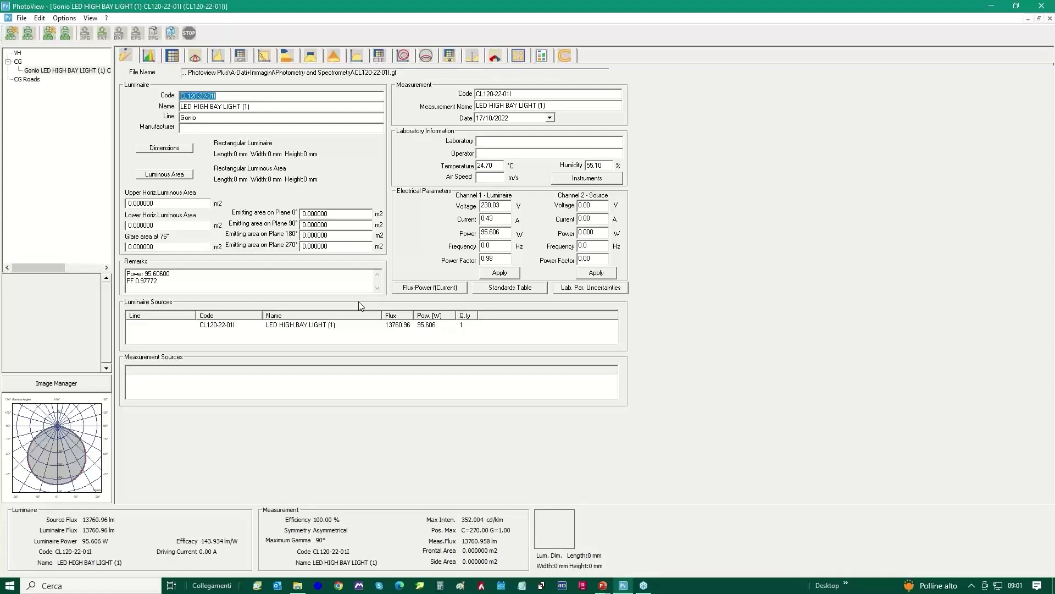
pyautogui.click(173, 57)
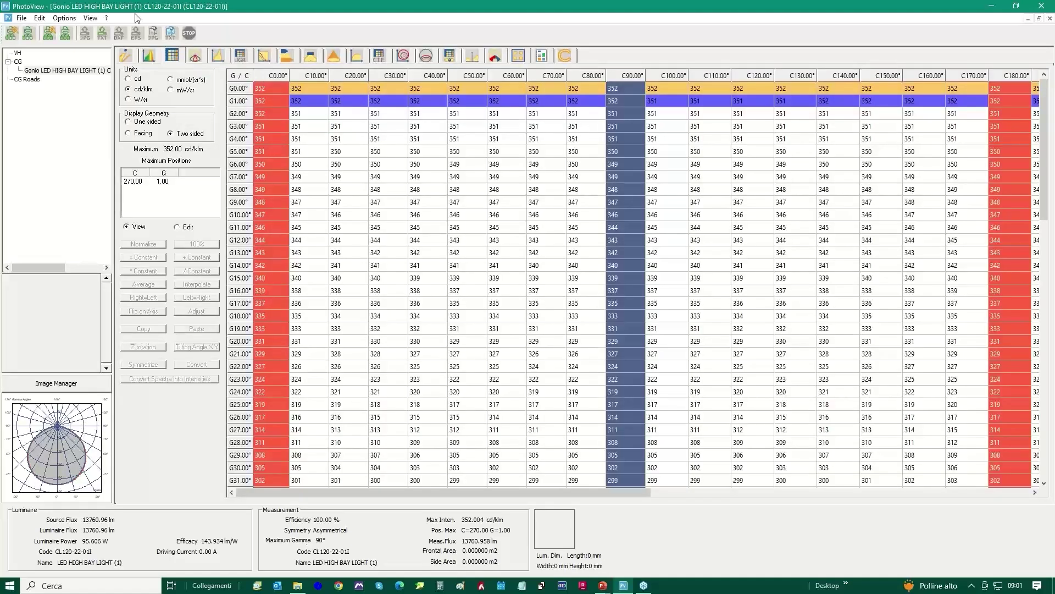
pyautogui.click(64, 18)
pyautogui.click(71, 30)
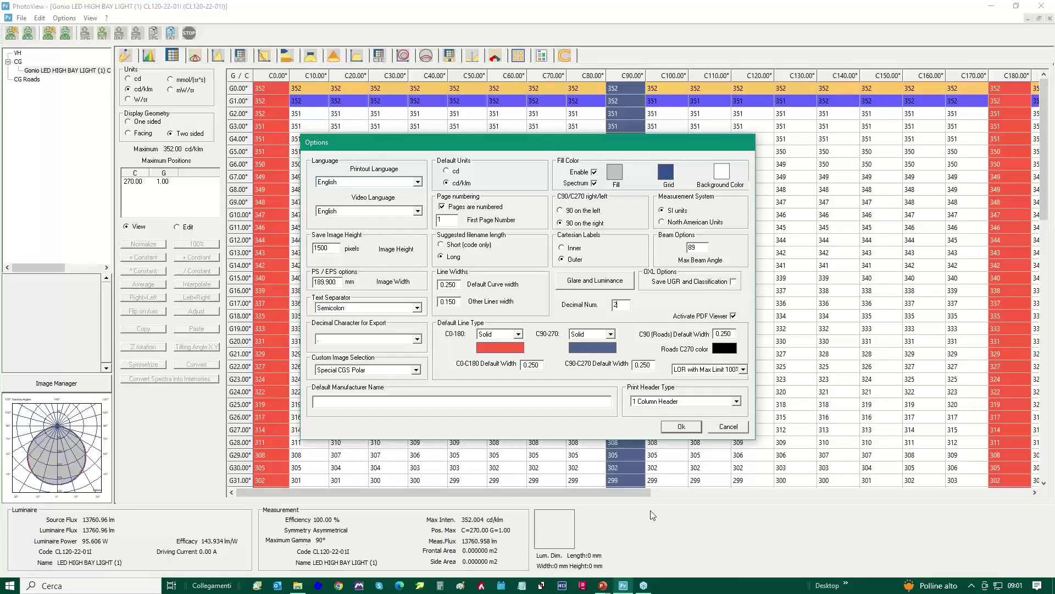
pyautogui.click(673, 428)
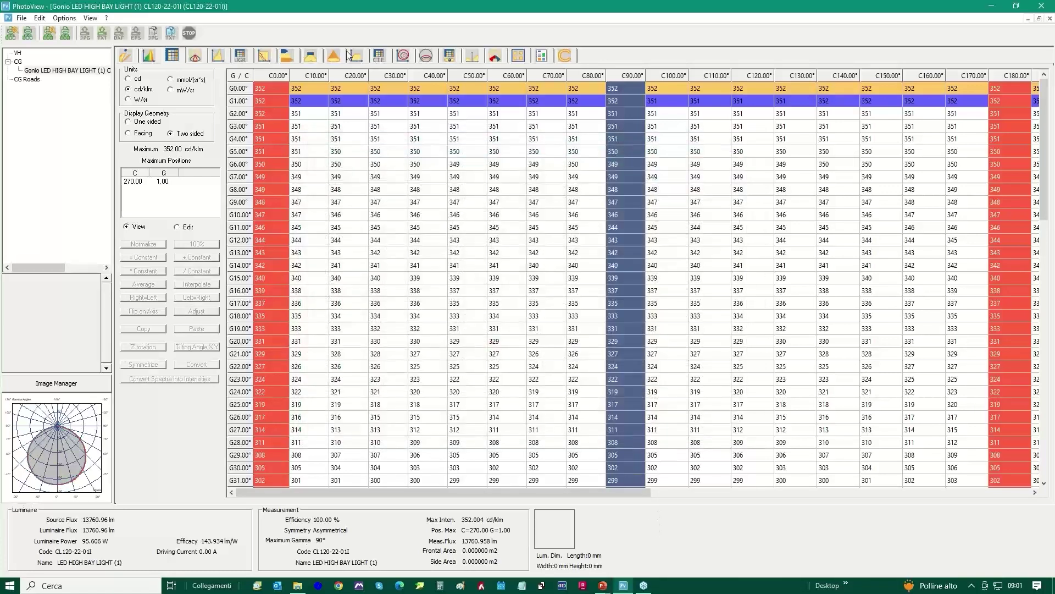
pyautogui.click(128, 79)
pyautogui.click(128, 89)
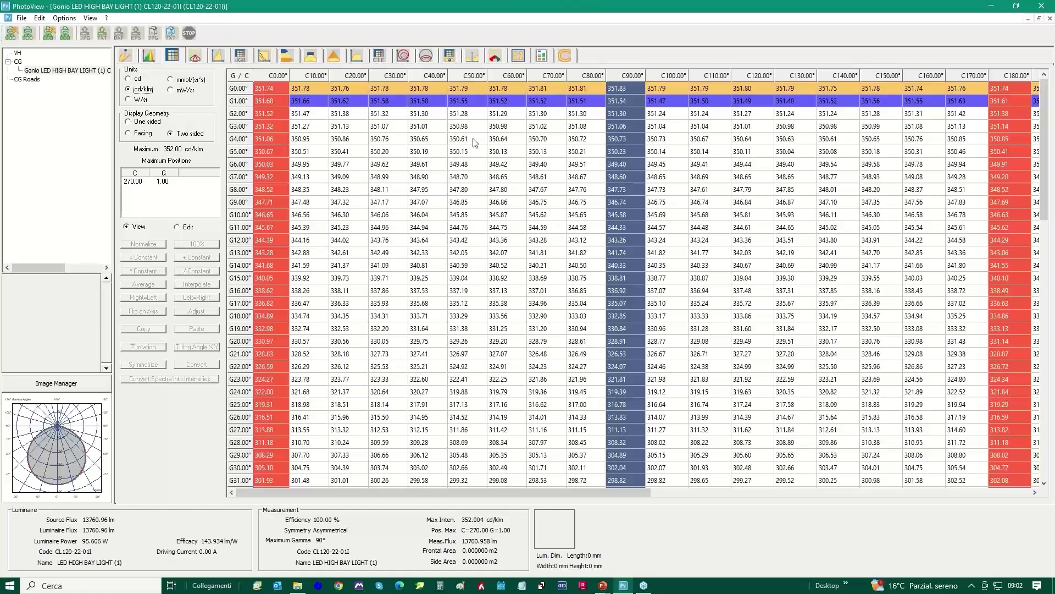
# Make the intensity table editable and normalize its values
pyautogui.click(177, 227)
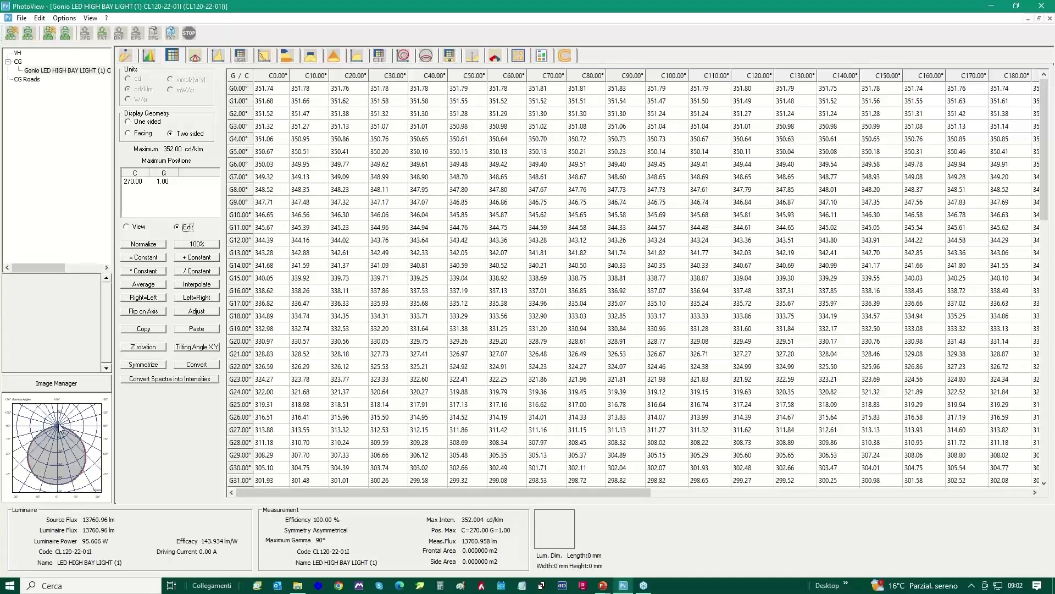
pyautogui.click(144, 245)
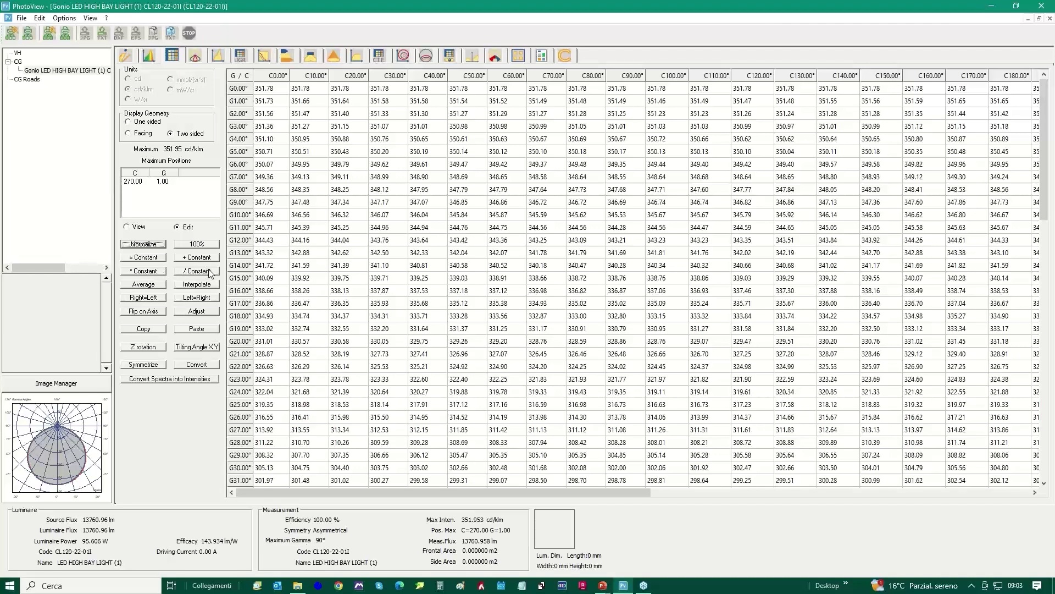
# Select rows G86.00° to G90.00° and try a multiplication constant of 0 on them, leaving it unapplied
pyautogui.scroll(-11, 344, 330)
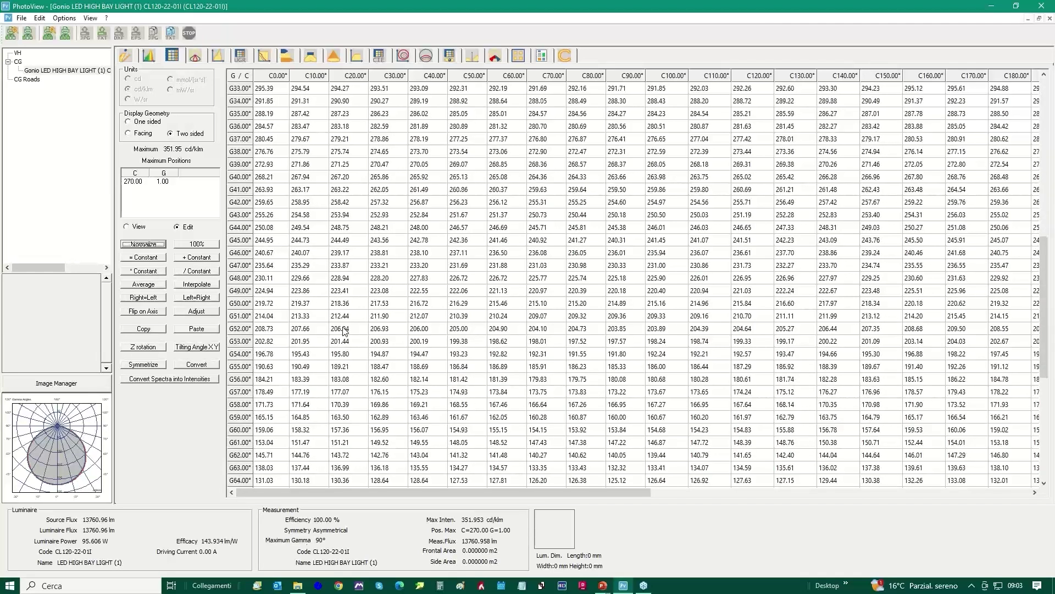
pyautogui.scroll(-9, 343, 330)
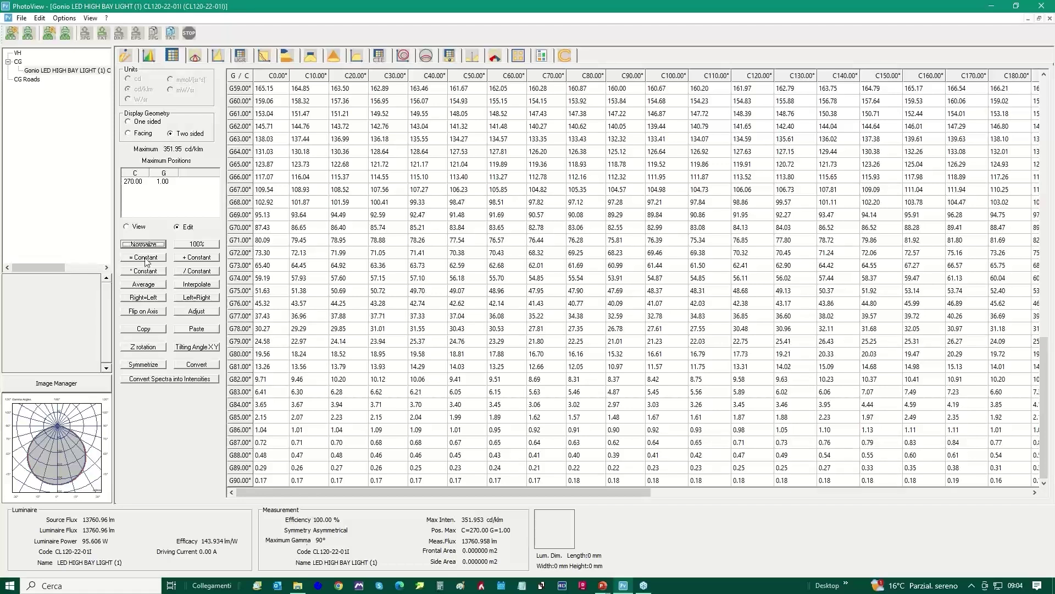
pyautogui.click(242, 431)
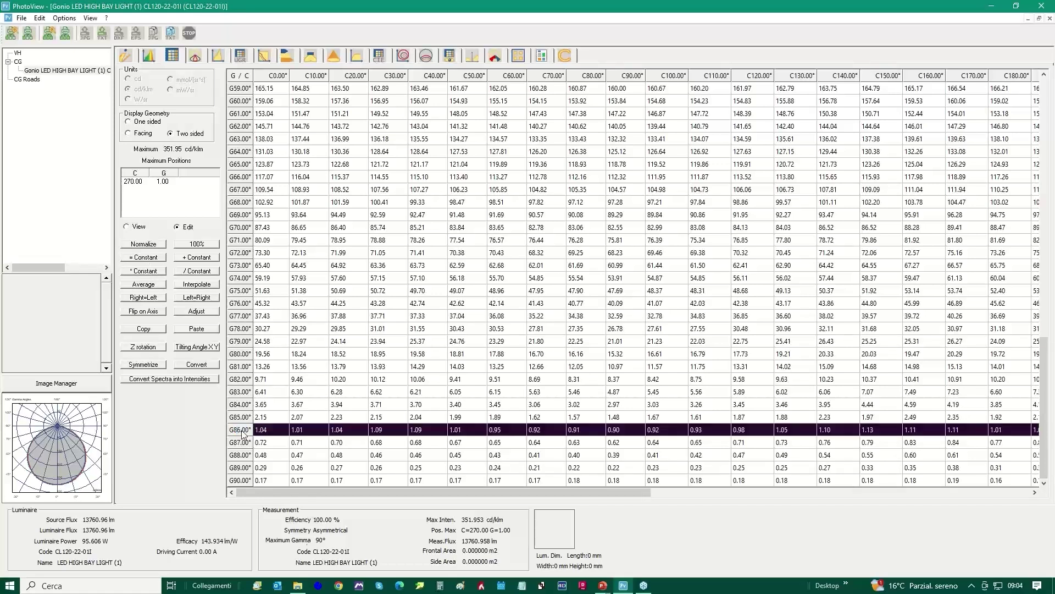
pyautogui.keyDown('shift'); pyautogui.click(244, 479); pyautogui.keyUp('shift')
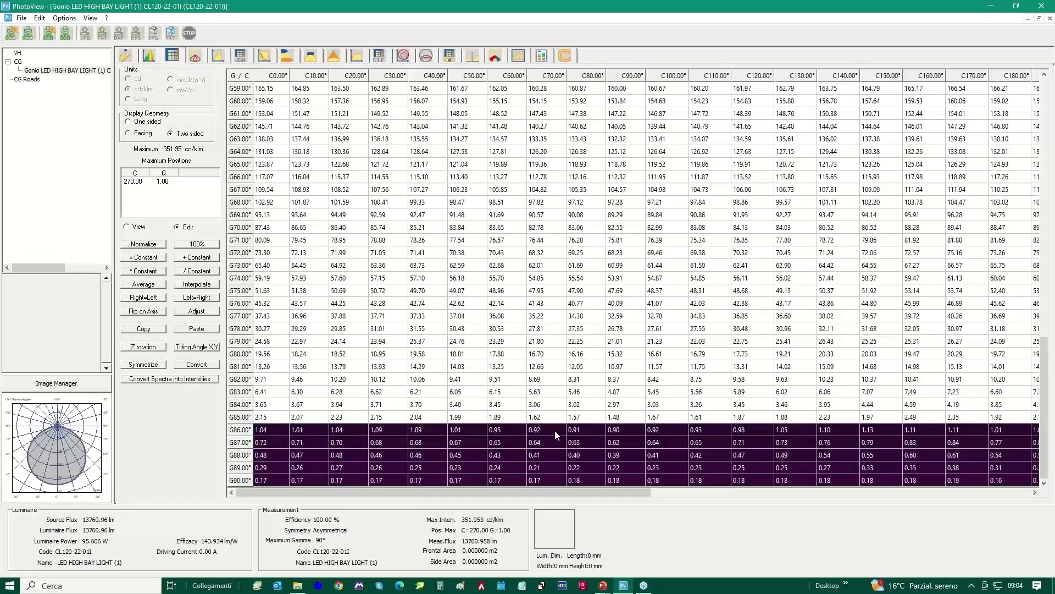
pyautogui.click(144, 271)
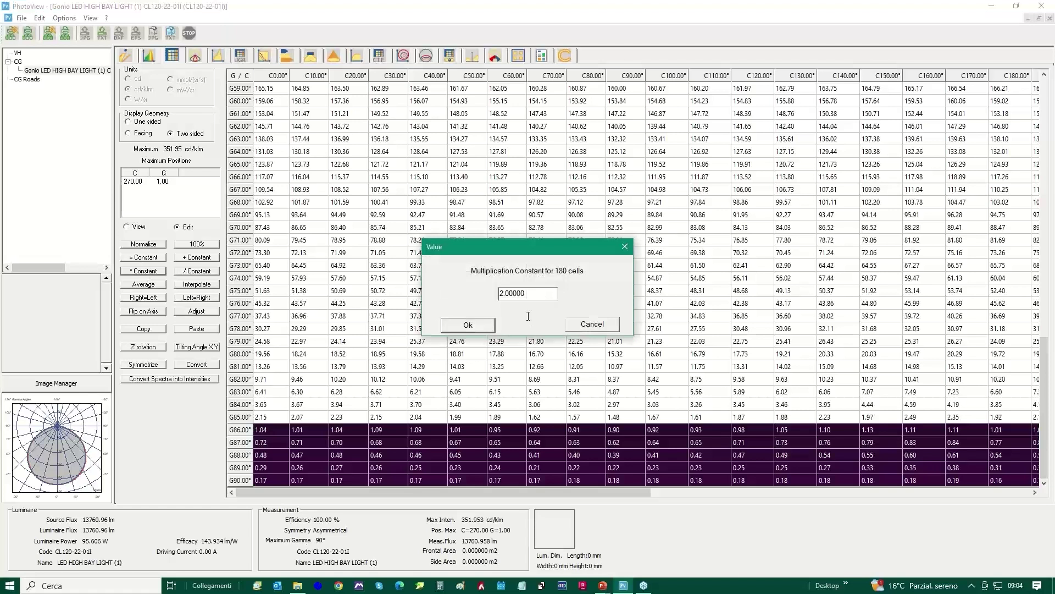
pyautogui.moveTo(533, 296); pyautogui.dragTo(328, 297)
pyautogui.write('0')
pyautogui.click(591, 324)
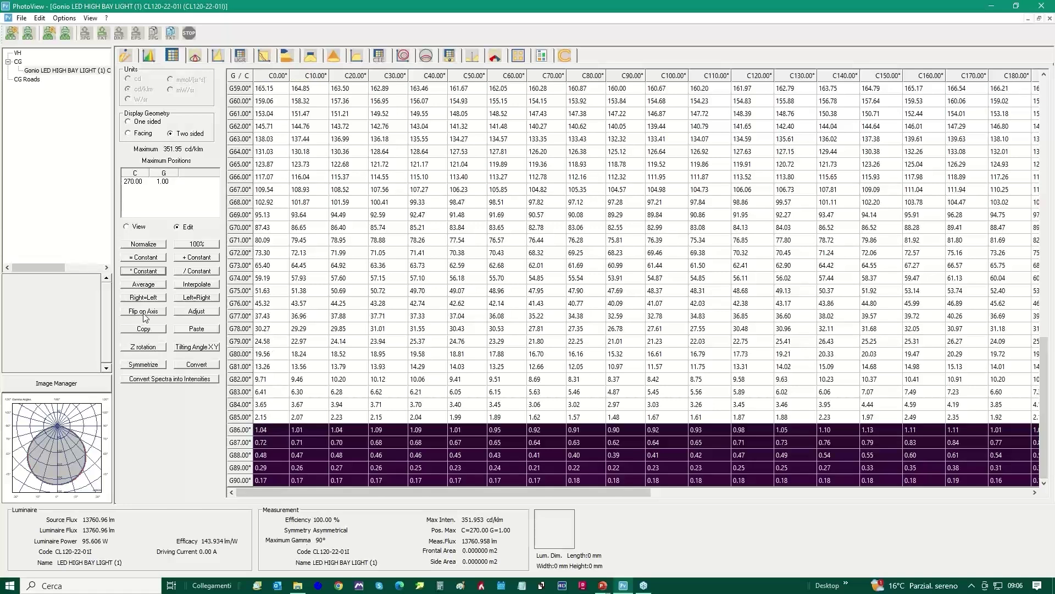
# Add the C50.00° and C20.00° columns to the table selection
pyautogui.click(472, 76)
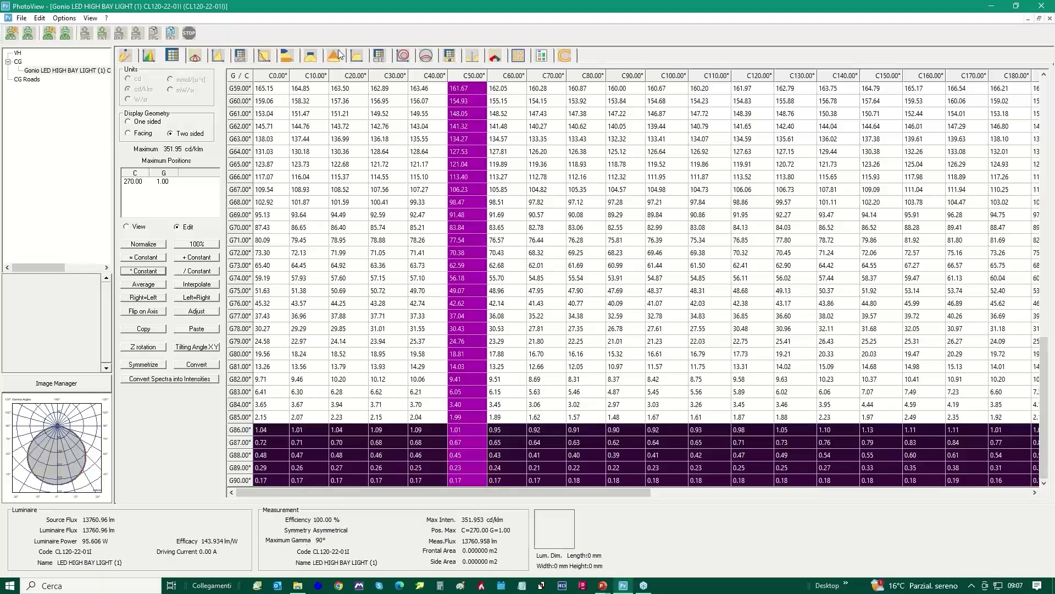
pyautogui.keyDown('ctrl'); pyautogui.click(356, 77); pyautogui.keyUp('ctrl')
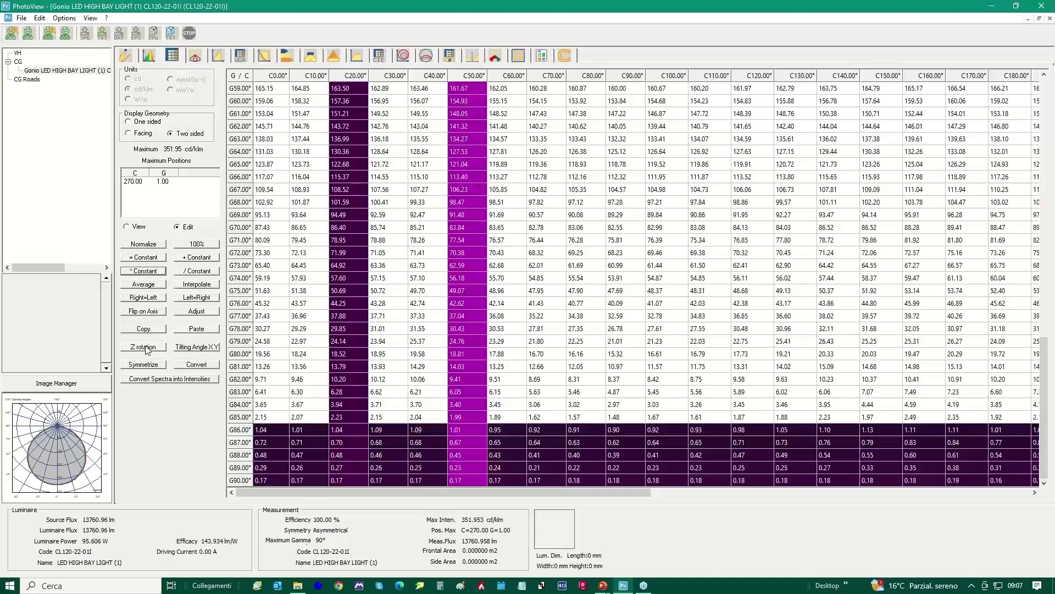
# Preview the photometry rotated 90° about the Z axis, and close the preview without applying it
pyautogui.click(144, 346)
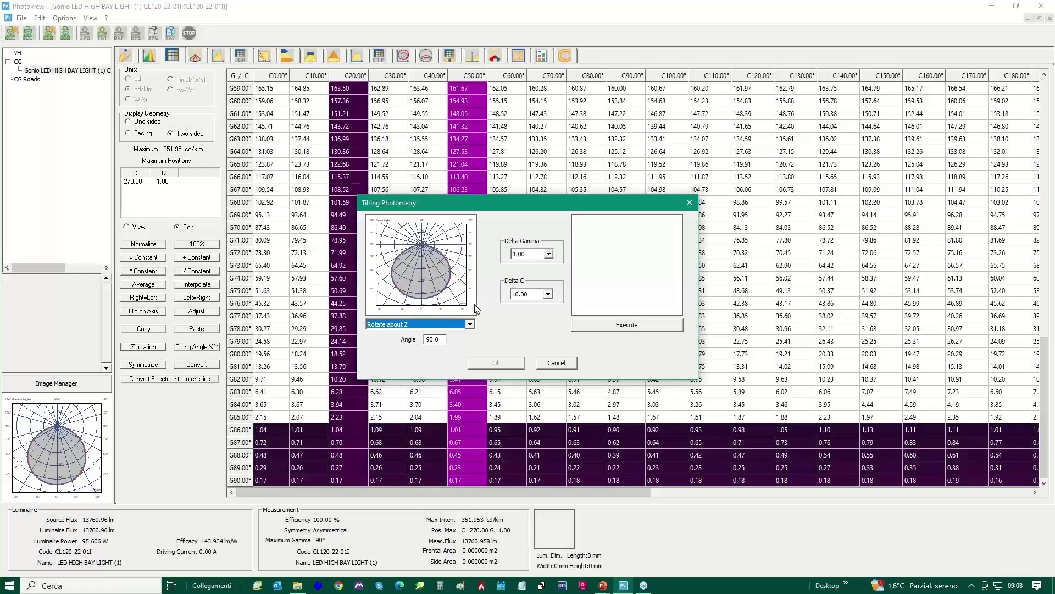
pyautogui.click(622, 326)
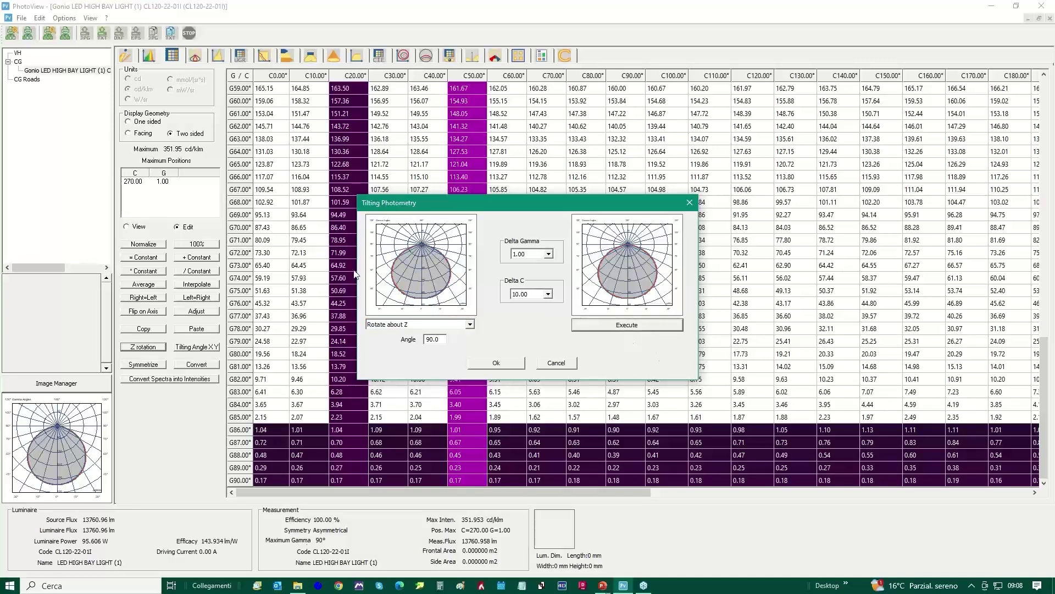
pyautogui.click(444, 338)
pyautogui.moveTo(444, 338); pyautogui.dragTo(362, 345)
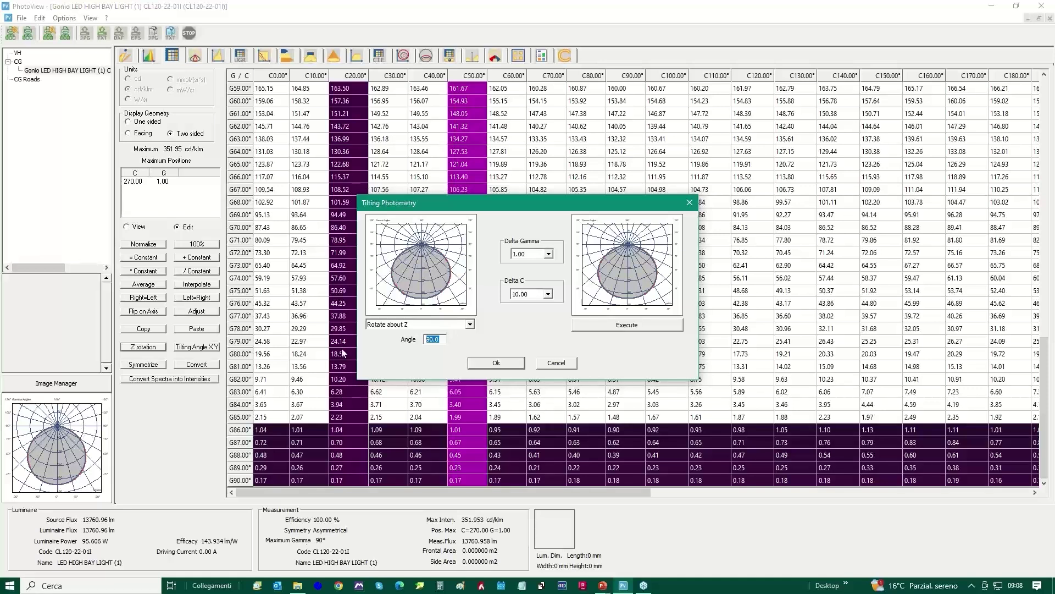
pyautogui.click(556, 364)
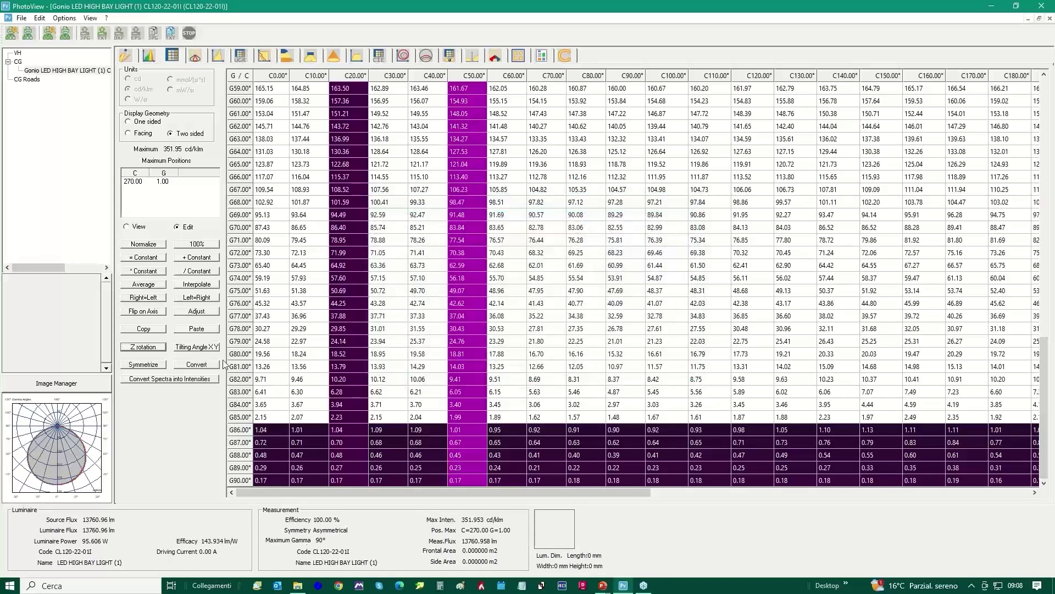
# Preview the photometry tilted 45° about C0-C180, and close the preview without applying it
pyautogui.click(195, 347)
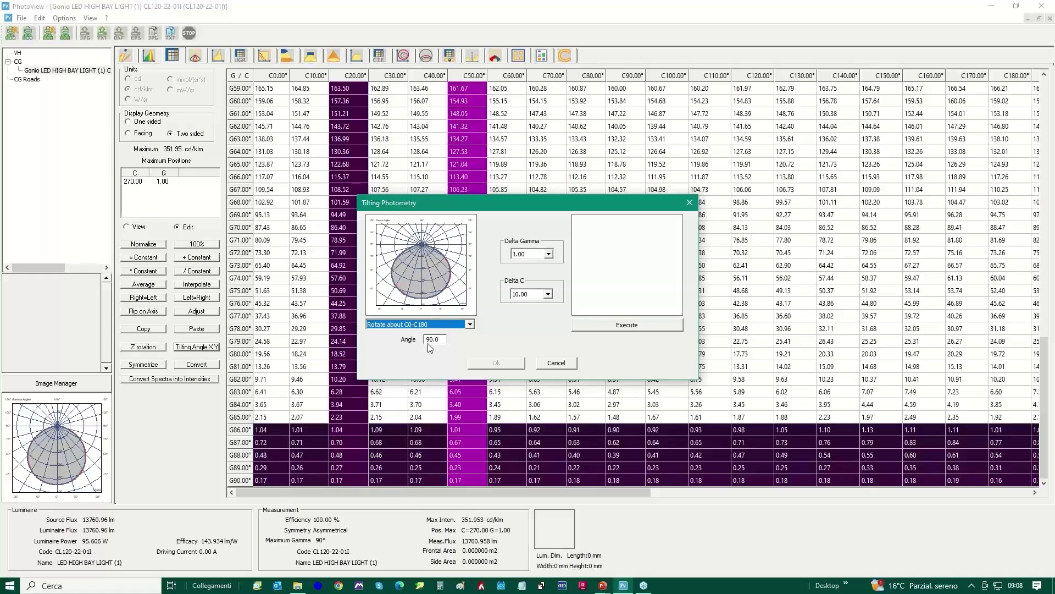
pyautogui.doubleClick(440, 339)
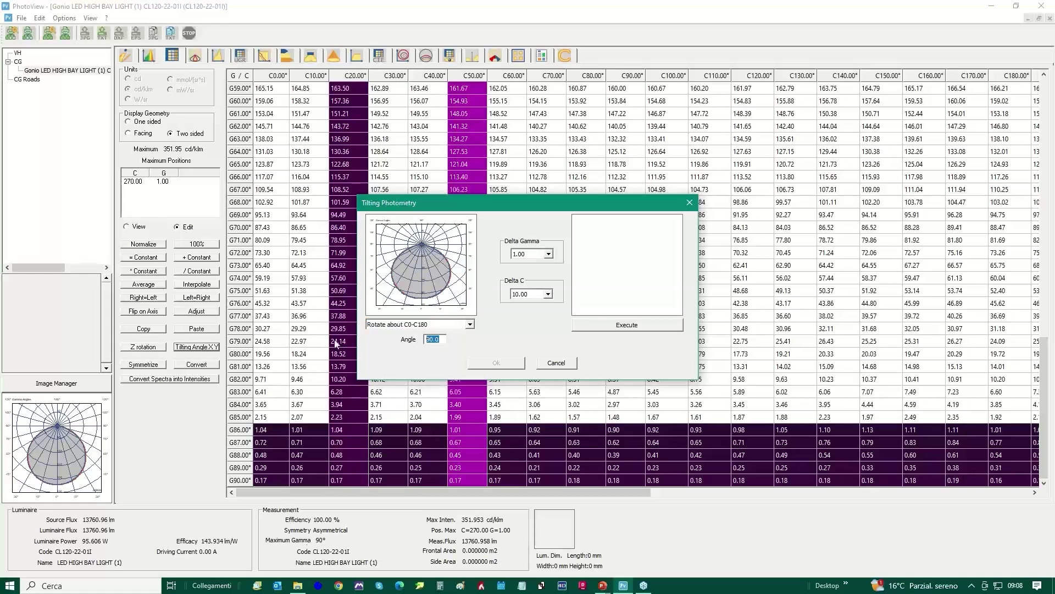
pyautogui.write('45')
pyautogui.click(470, 325)
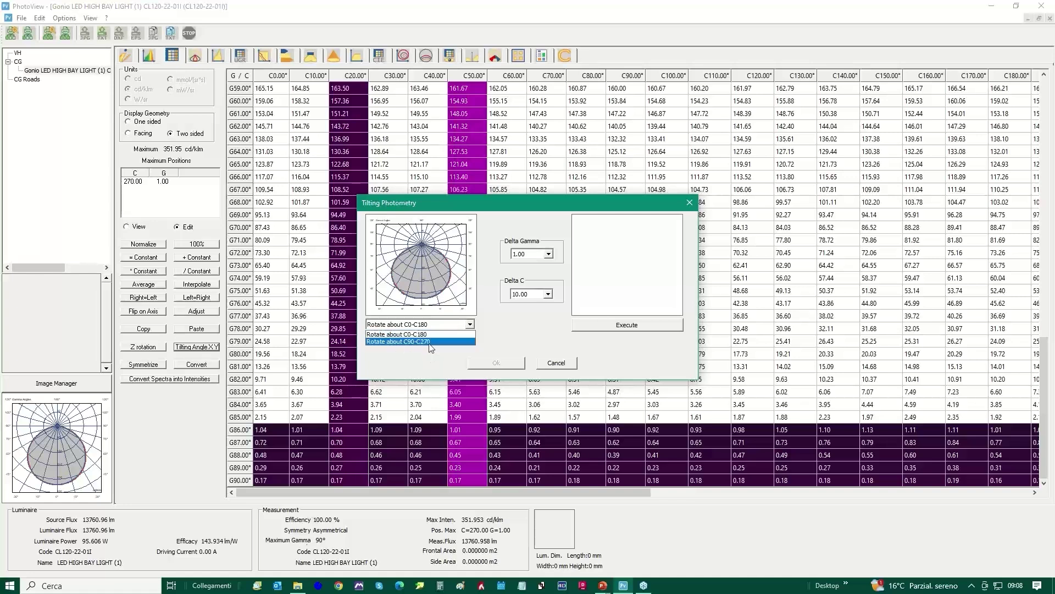
pyautogui.click(470, 324)
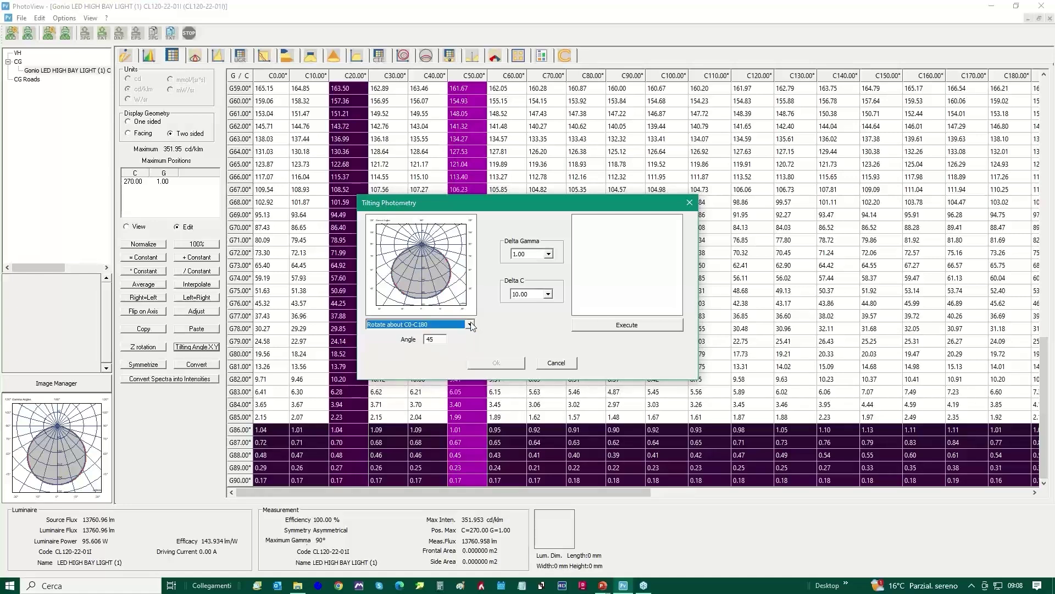
pyautogui.click(624, 326)
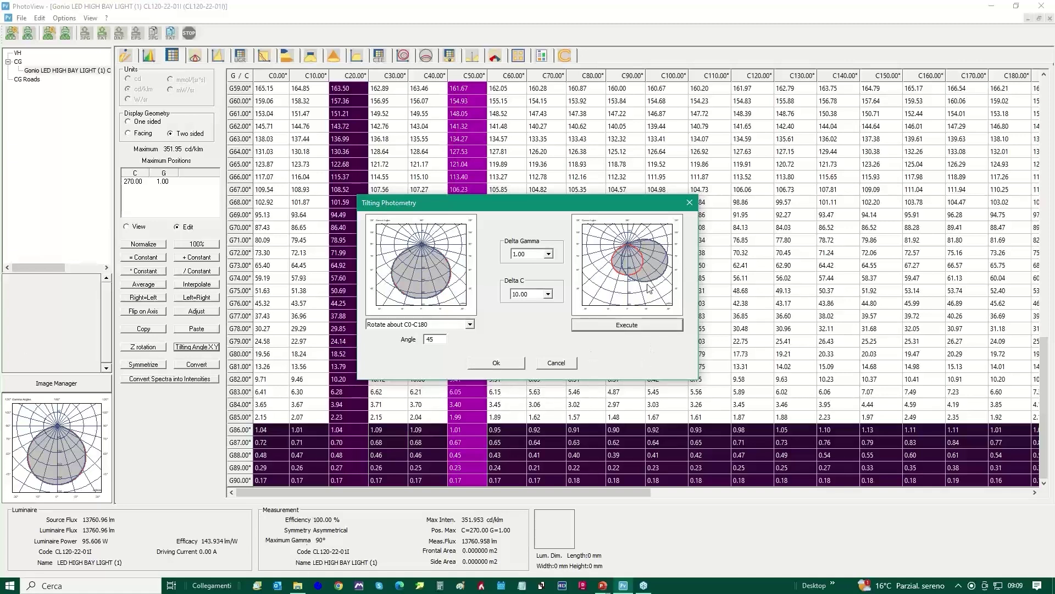
pyautogui.click(690, 204)
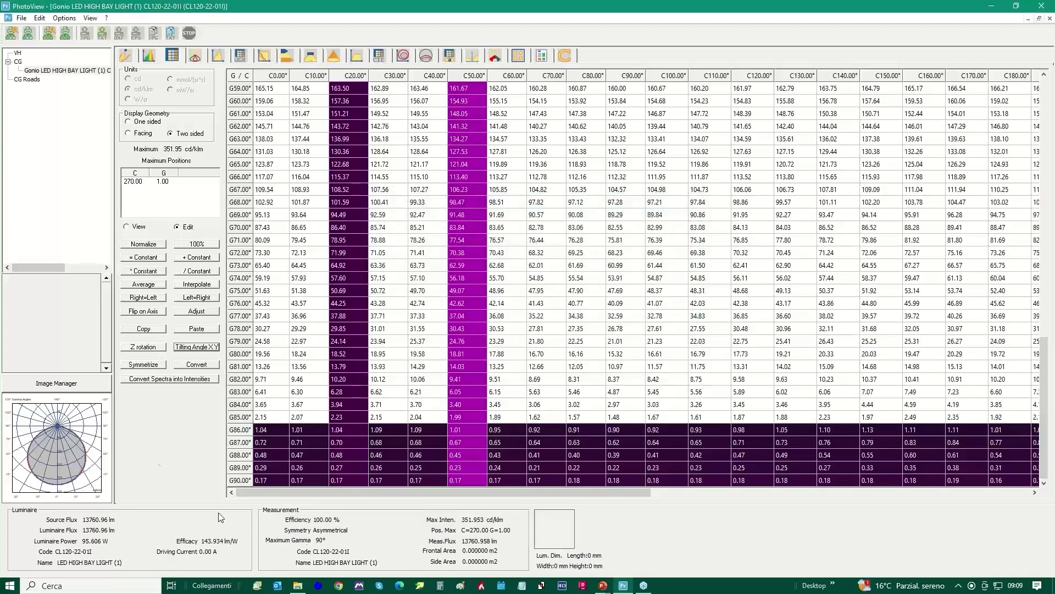
# Review the new symmetry, C-H delta and max gamma options for a symmetrized copy without creating one
pyautogui.click(143, 365)
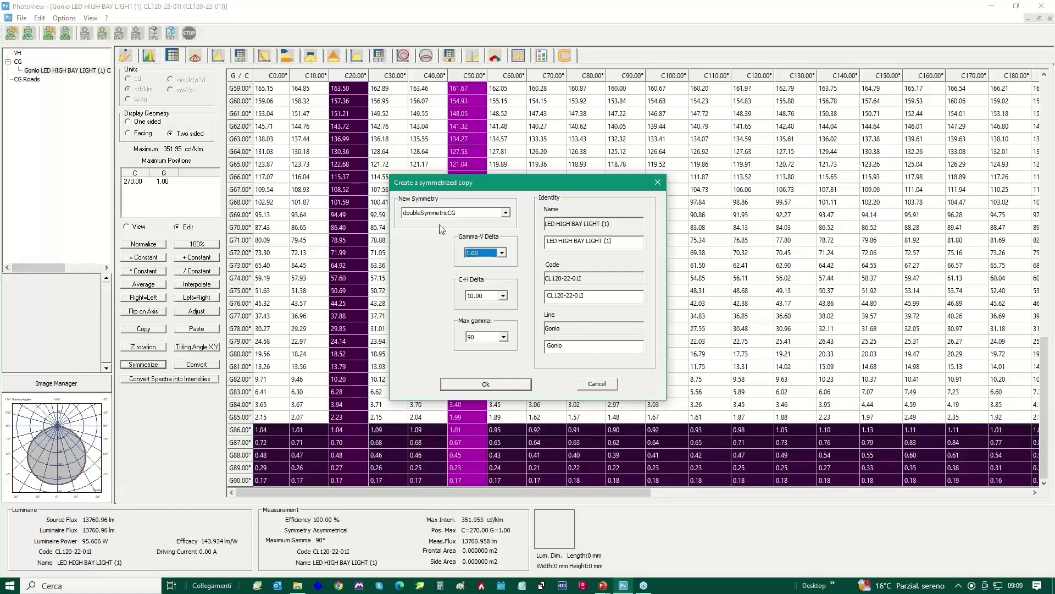
pyautogui.click(505, 212)
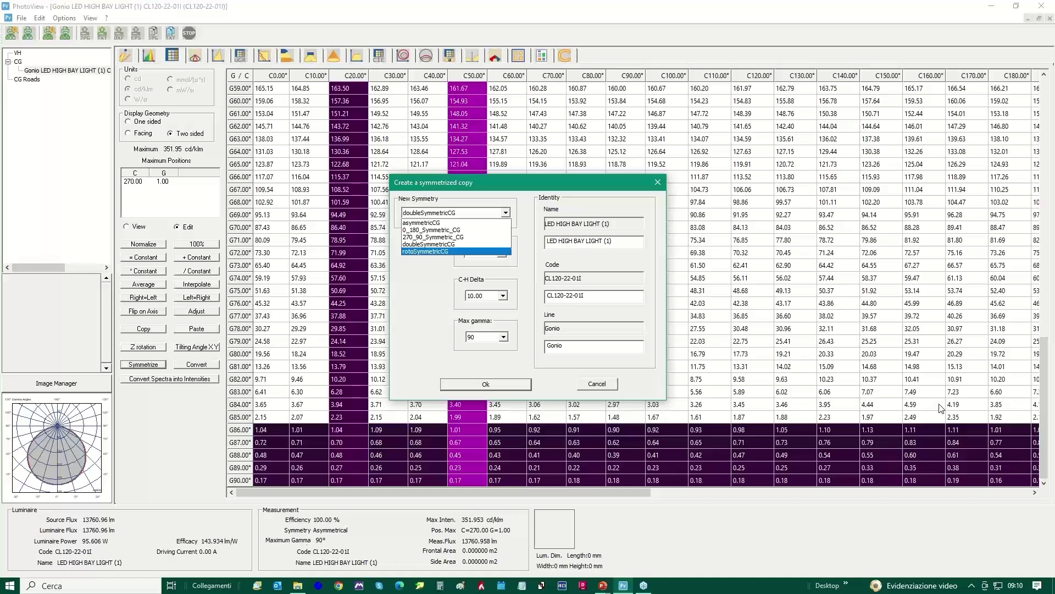
pyautogui.click(405, 299)
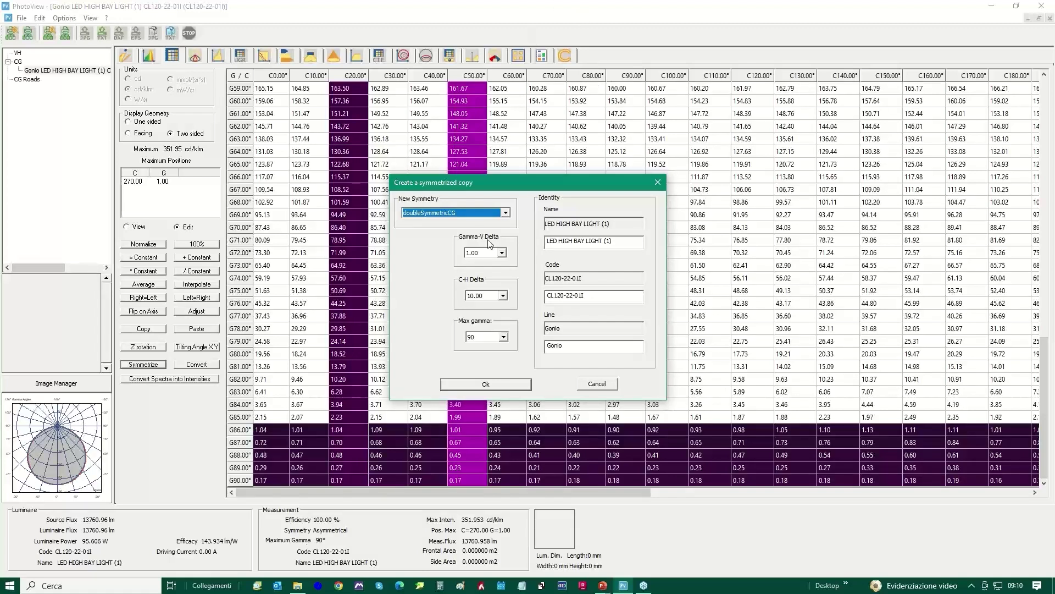
pyautogui.click(503, 296)
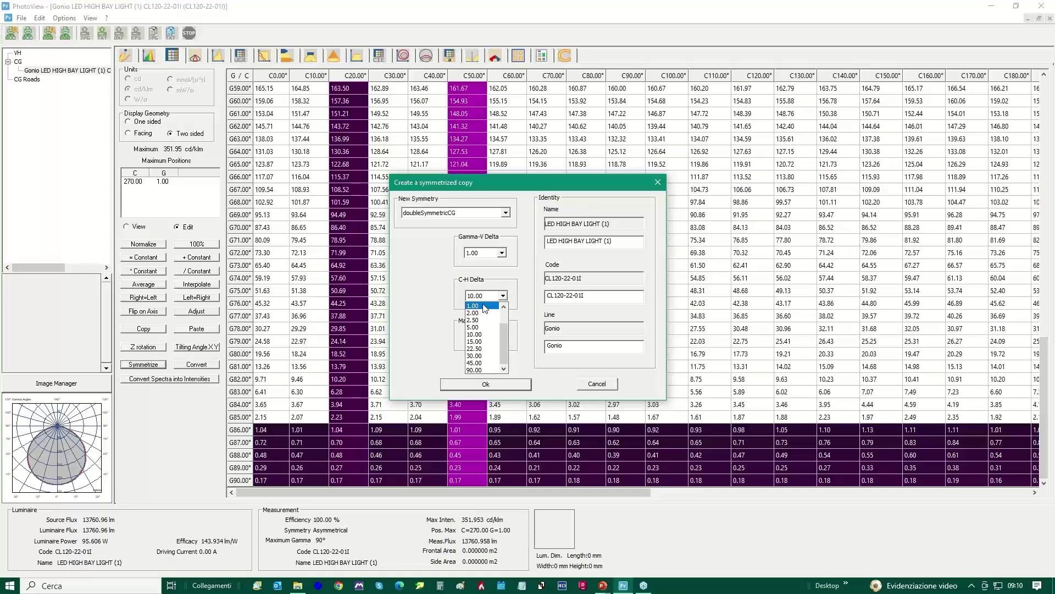
pyautogui.click(594, 388)
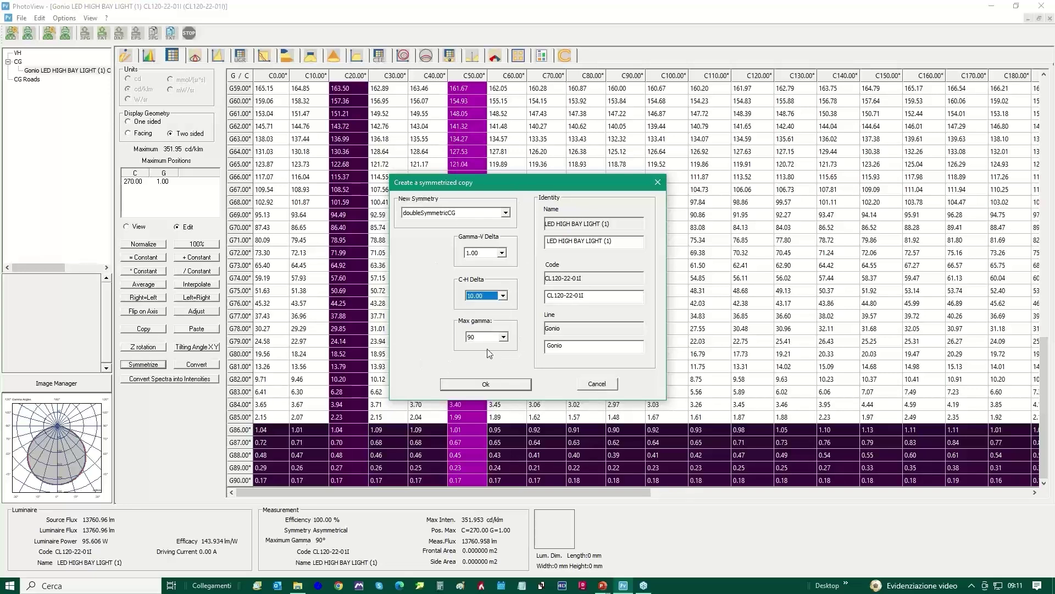
pyautogui.click(504, 338)
pyautogui.click(599, 385)
pyautogui.click(611, 388)
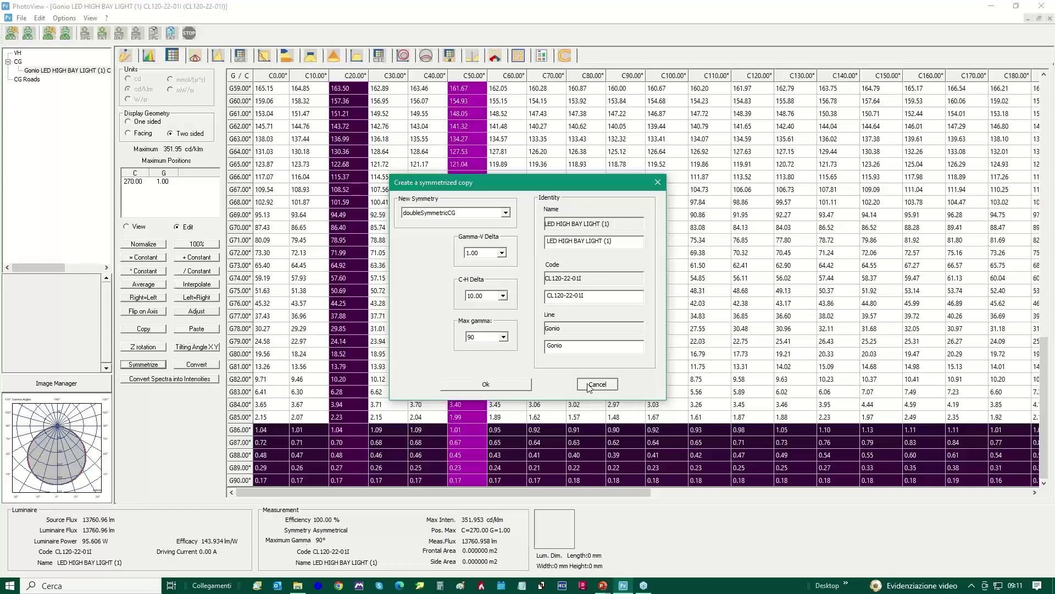
# Review the conversion options for creating a copy of the photometry without creating one
pyautogui.click(184, 365)
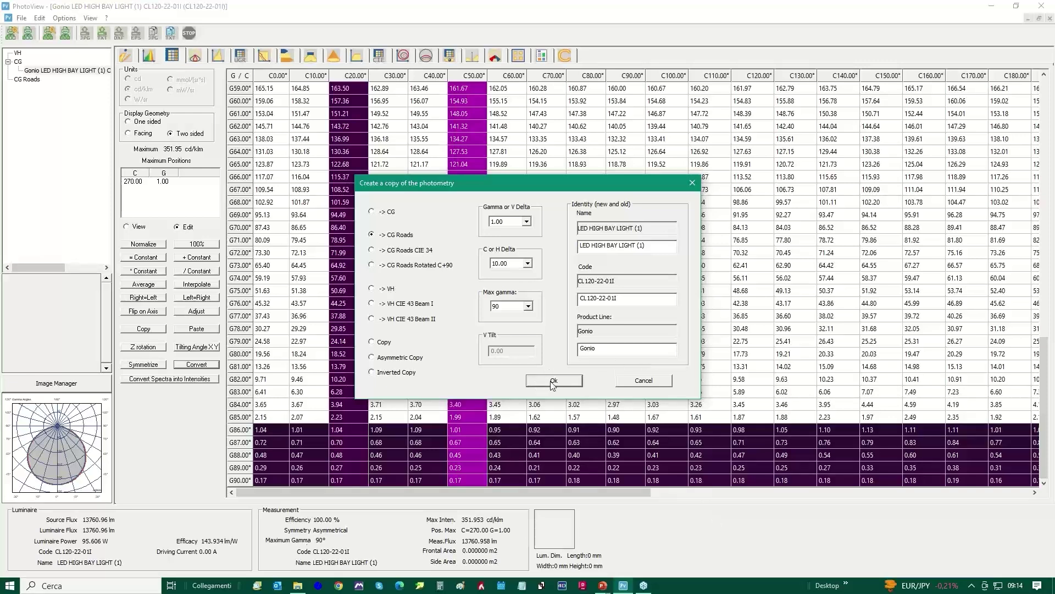
pyautogui.click(650, 383)
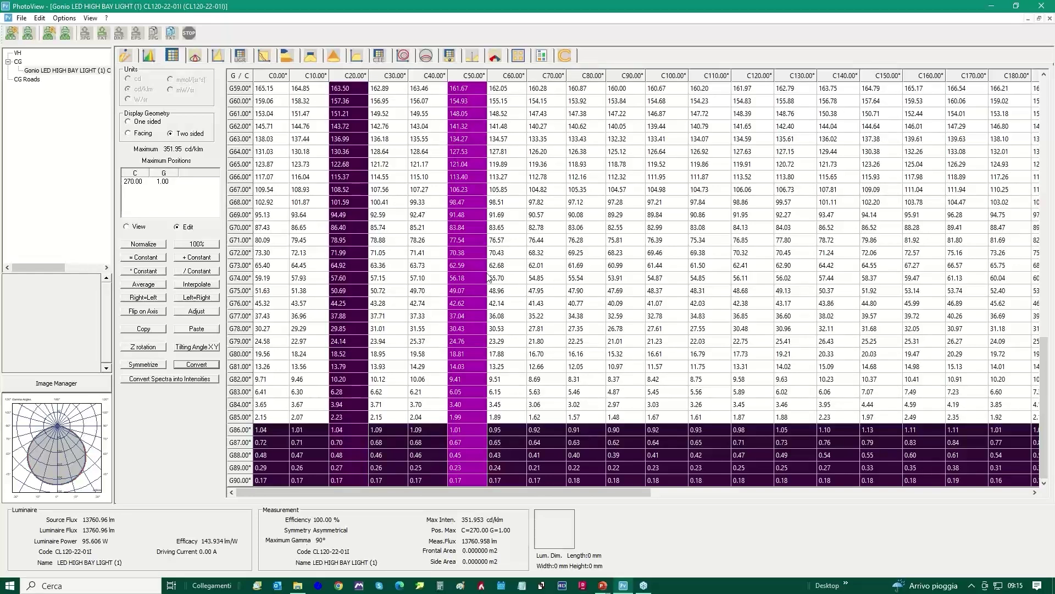
# Set the luminaire's line to TypeA in its general data
pyautogui.click(125, 55)
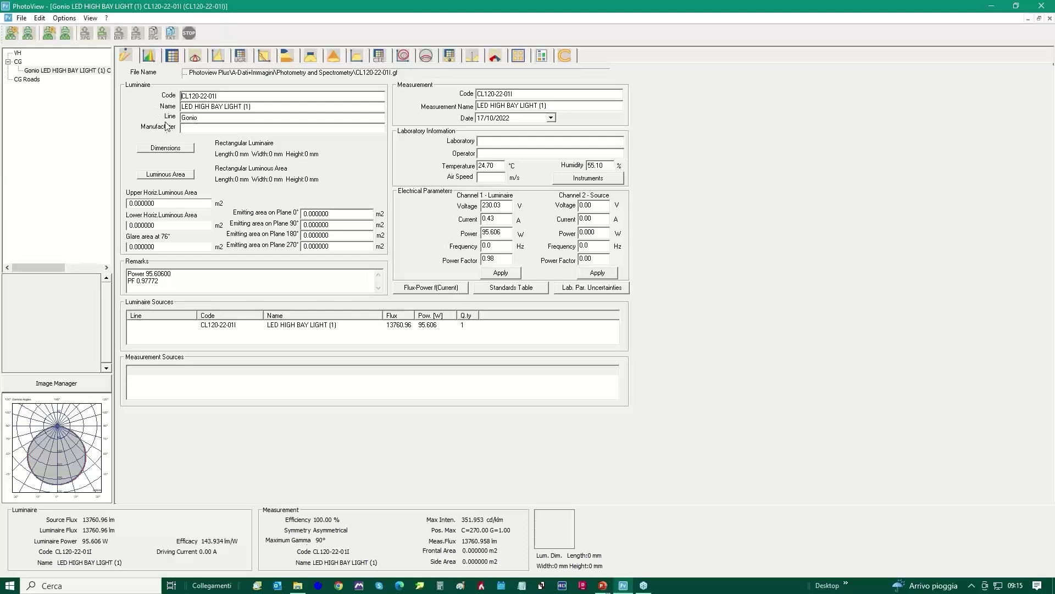
pyautogui.moveTo(204, 117); pyautogui.dragTo(182, 117)
pyautogui.write('TypeA')
pyautogui.click(194, 128)
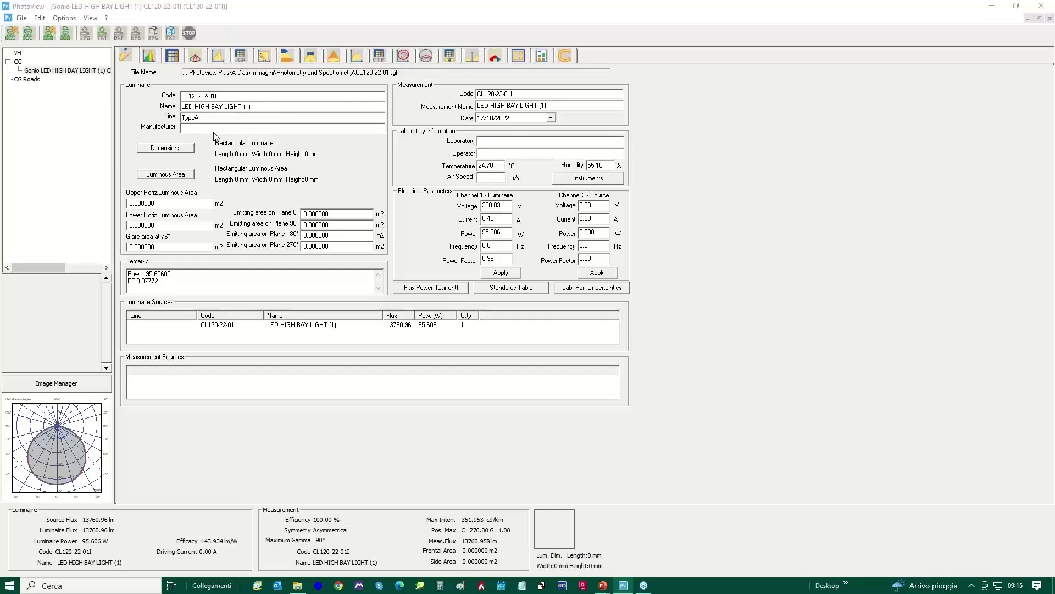
# Set the luminaire's manufacturer to OxyTech in its general data
pyautogui.hotkey('ctrl', 'o')
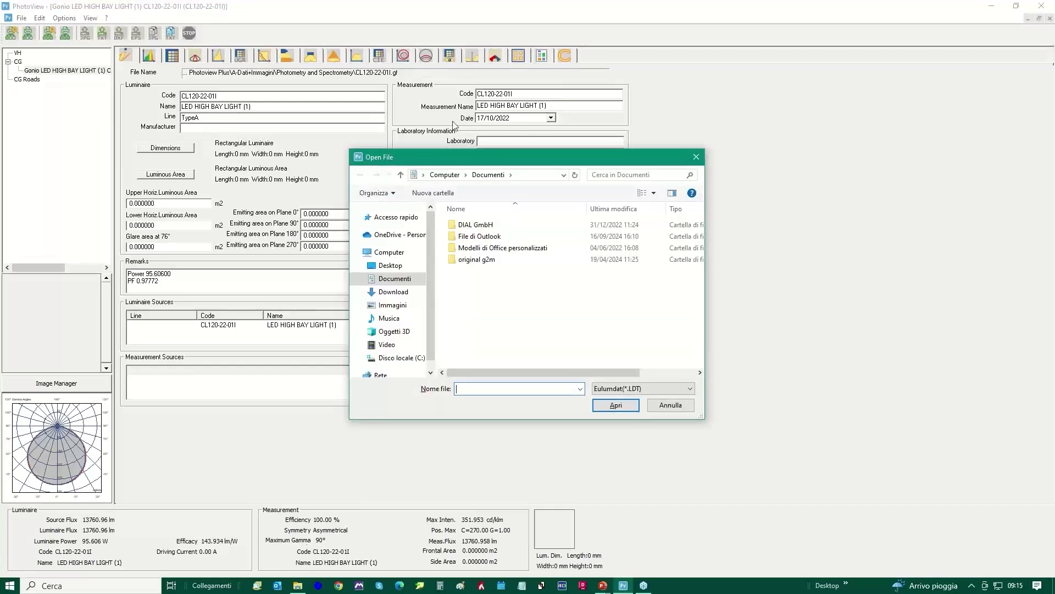
pyautogui.click(695, 157)
pyautogui.click(190, 128)
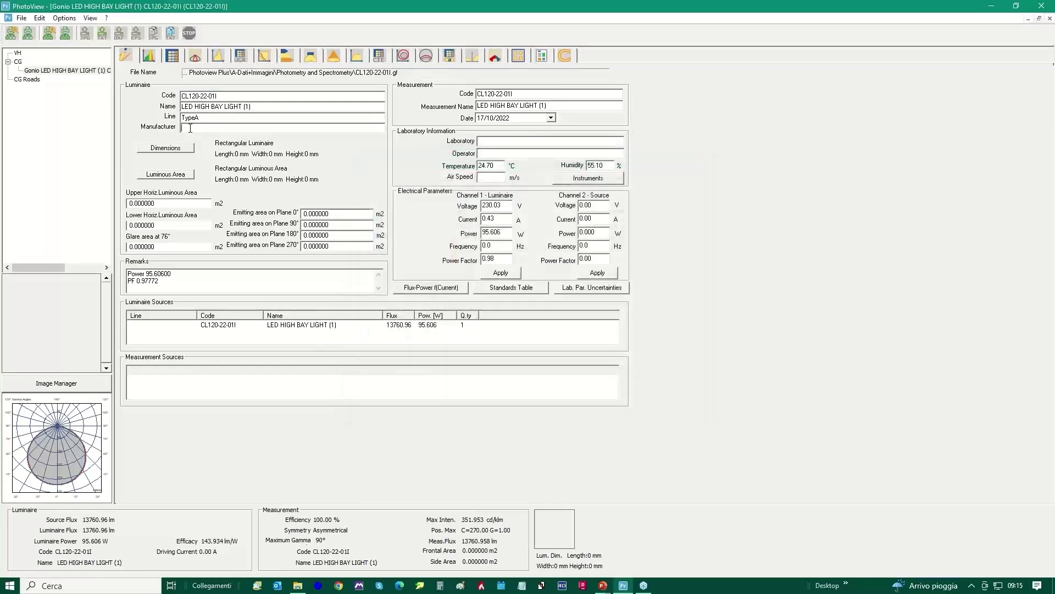
pyautogui.write('OxyTech')
# Set the luminaire's dimensions as a rectangular shape 550 mm long, 250 mm wide and 150 mm high
pyautogui.click(168, 148)
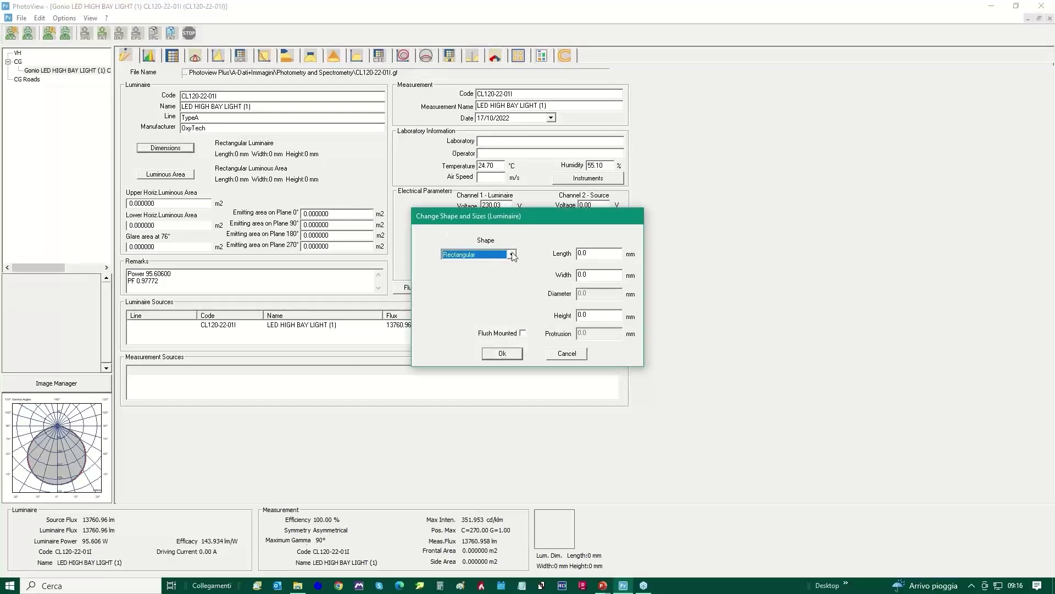
pyautogui.click(512, 254)
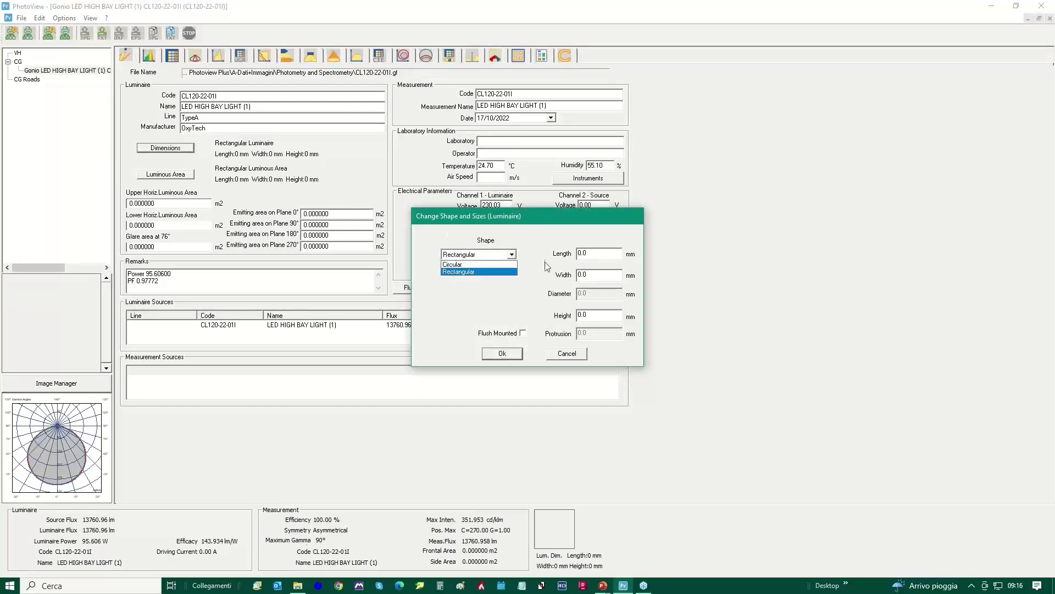
pyautogui.click(511, 254)
pyautogui.press('Tab')
pyautogui.write('55')
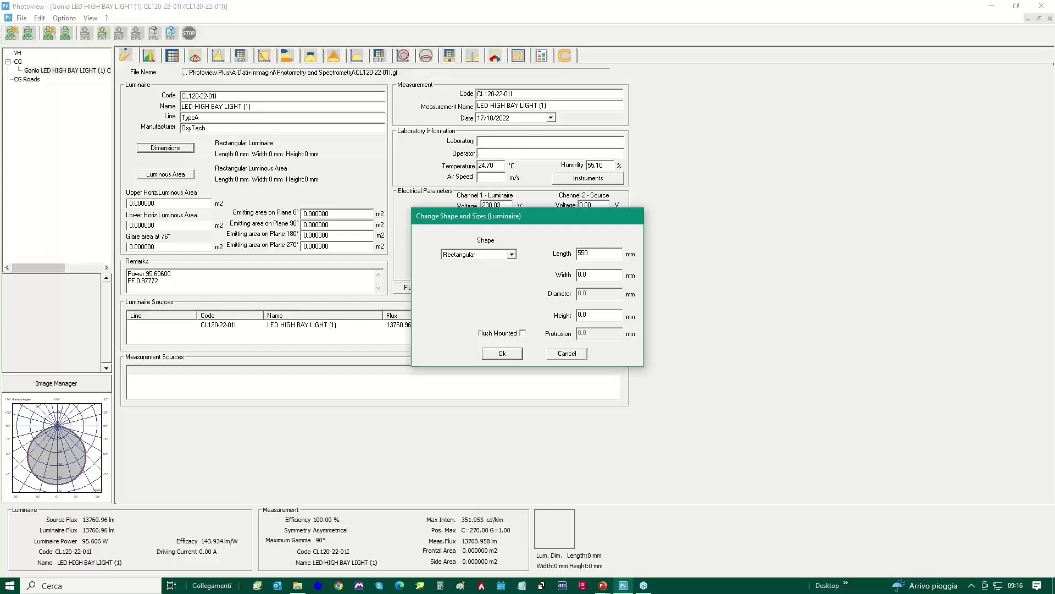
pyautogui.press('Tab')
pyautogui.write('250')
pyautogui.press('Tab')
pyautogui.click(512, 254)
pyautogui.click(513, 254)
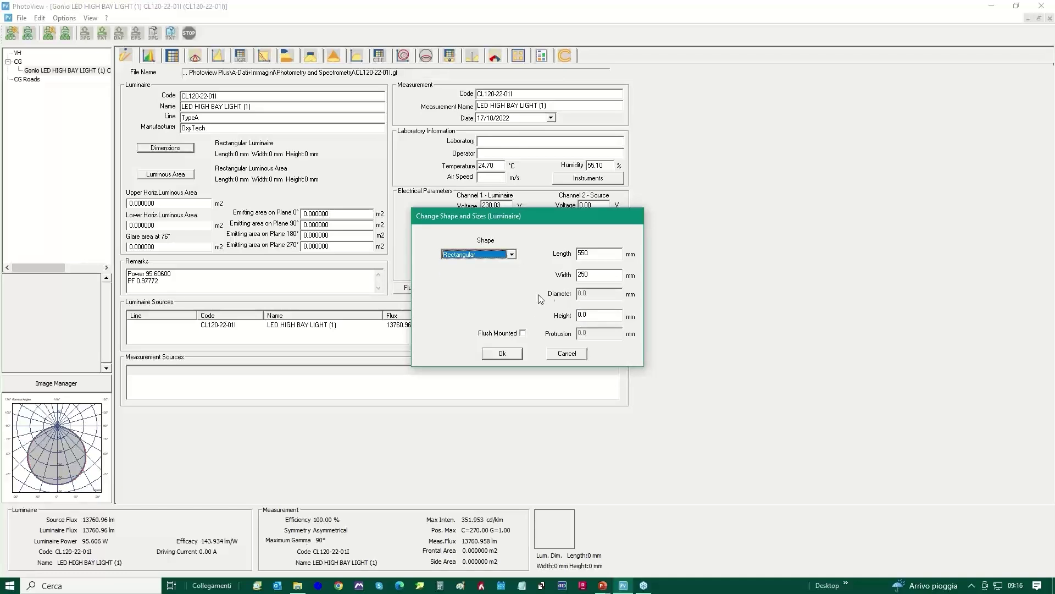
pyautogui.click(597, 318)
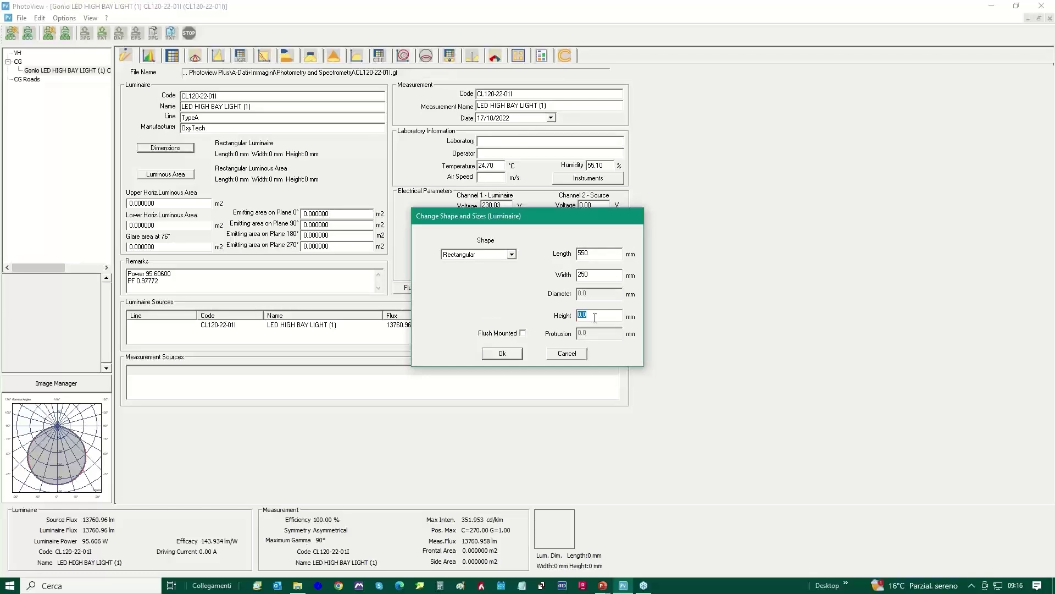
pyautogui.write('150')
pyautogui.click(501, 354)
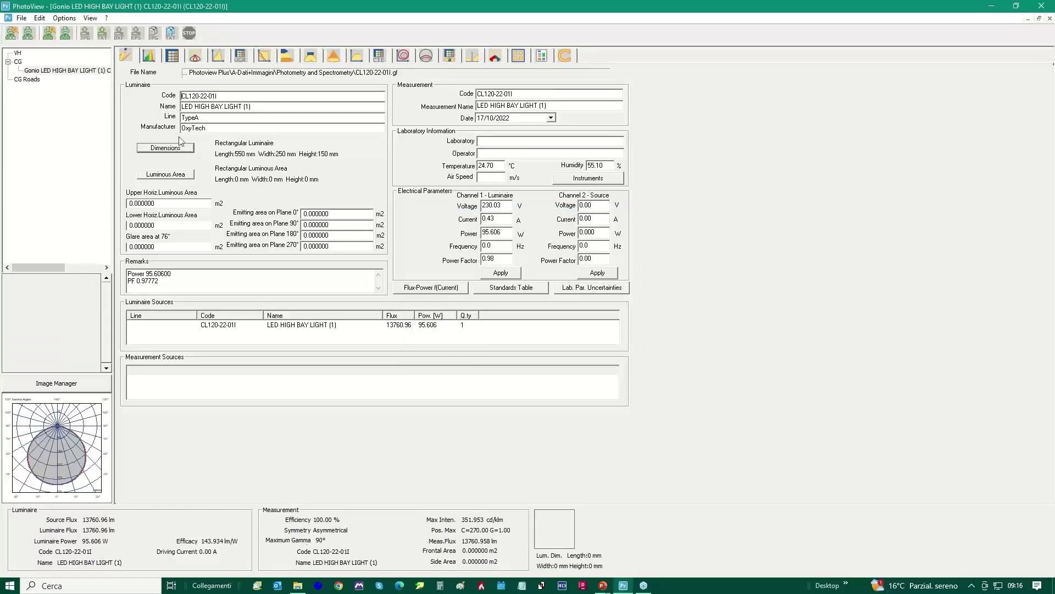
# Define a rectangular luminous area 140 mm long and 100 mm wide, and recalculate the luminous areas from its bounding box
pyautogui.click(164, 175)
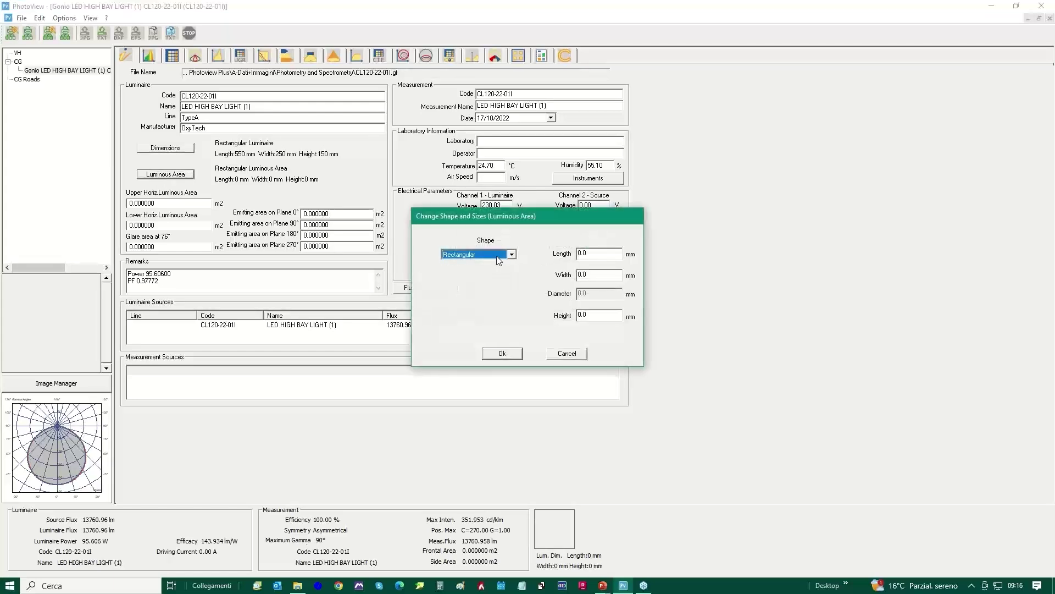
pyautogui.click(511, 255)
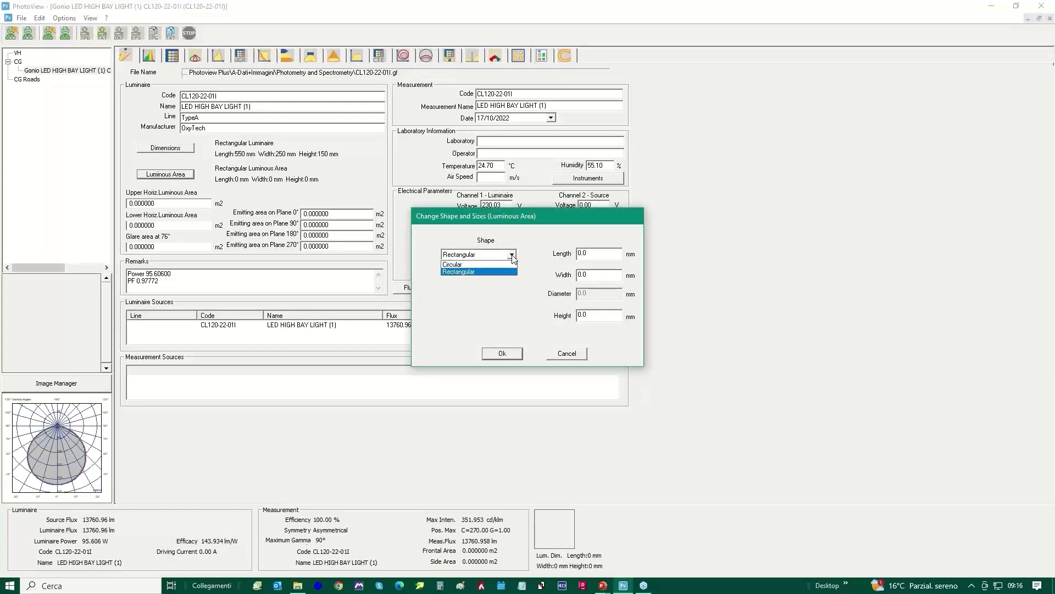
pyautogui.click(512, 256)
pyautogui.press('Tab')
pyautogui.write('140')
pyautogui.press('Tab')
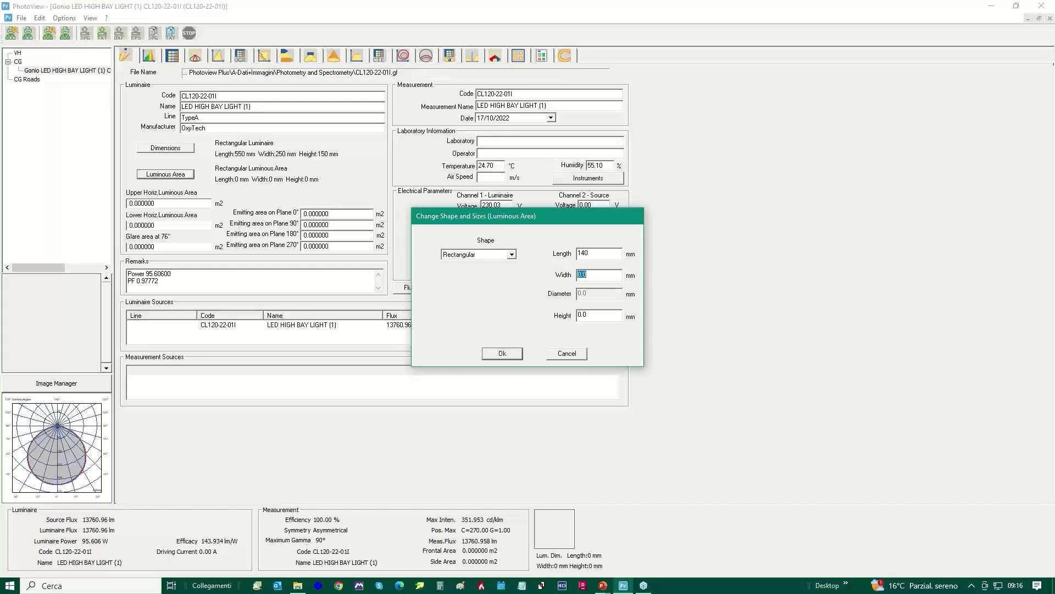
pyautogui.write('100')
pyautogui.press('Tab')
pyautogui.click(502, 356)
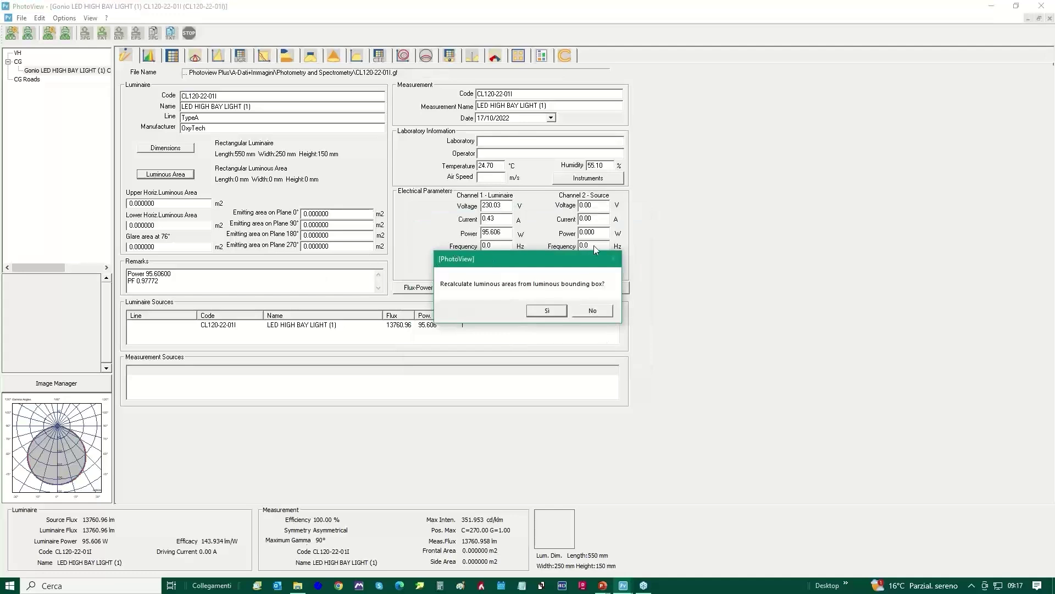
pyautogui.click(546, 311)
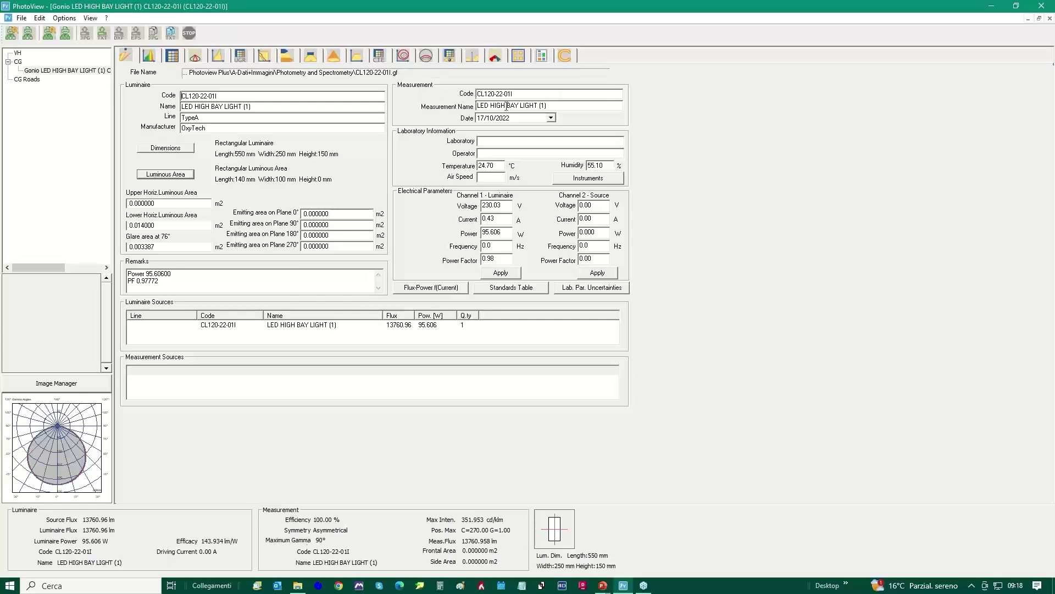
# Change the measurement name to LED HIGH BAY LIGHT - With louver
pyautogui.moveTo(558, 105); pyautogui.dragTo(465, 105)
pyautogui.press('End')
pyautogui.press('BackSpace')
pyautogui.press('BackSpace')
pyautogui.write('- With louver')
pyautogui.click(171, 285)
# Fill in the laboratory information with laboratory Oxy, the operator's initials and an air speed of 0.01 m/s
pyautogui.click(495, 141)
pyautogui.write('O')
pyautogui.click(492, 154)
pyautogui.write('S')
pyautogui.doubleClick(481, 166)
pyautogui.moveTo(607, 165); pyautogui.dragTo(580, 167)
pyautogui.click(489, 177)
pyautogui.write('0.01')
# Load Strumenti G1.insxml from the # Pv Tabelle Norme+Incertezze folder into the test equipment's instrument table
pyautogui.click(587, 179)
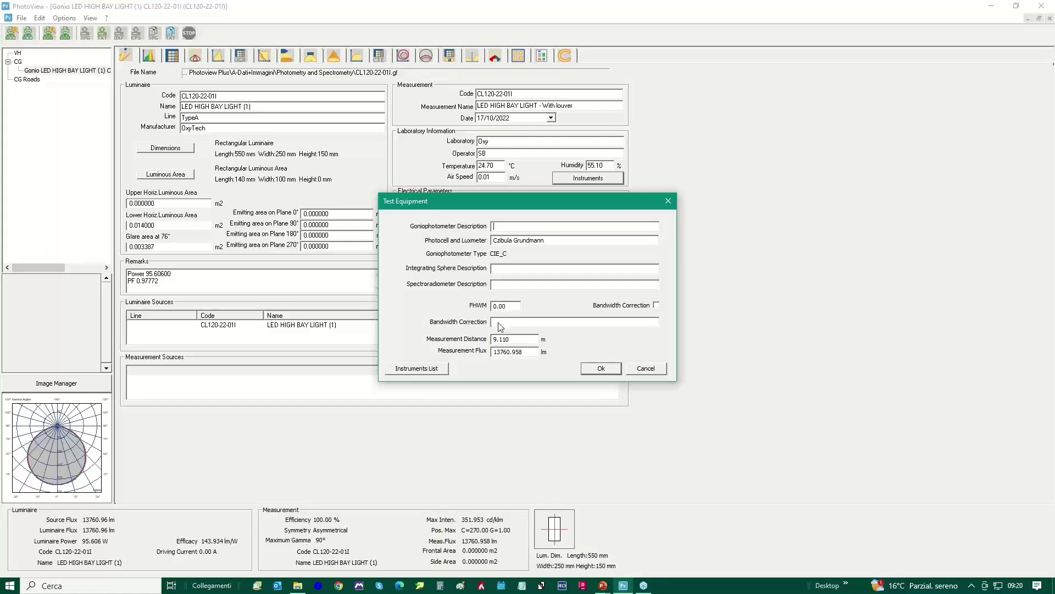
pyautogui.click(417, 369)
pyautogui.moveTo(449, 167); pyautogui.dragTo(477, 130)
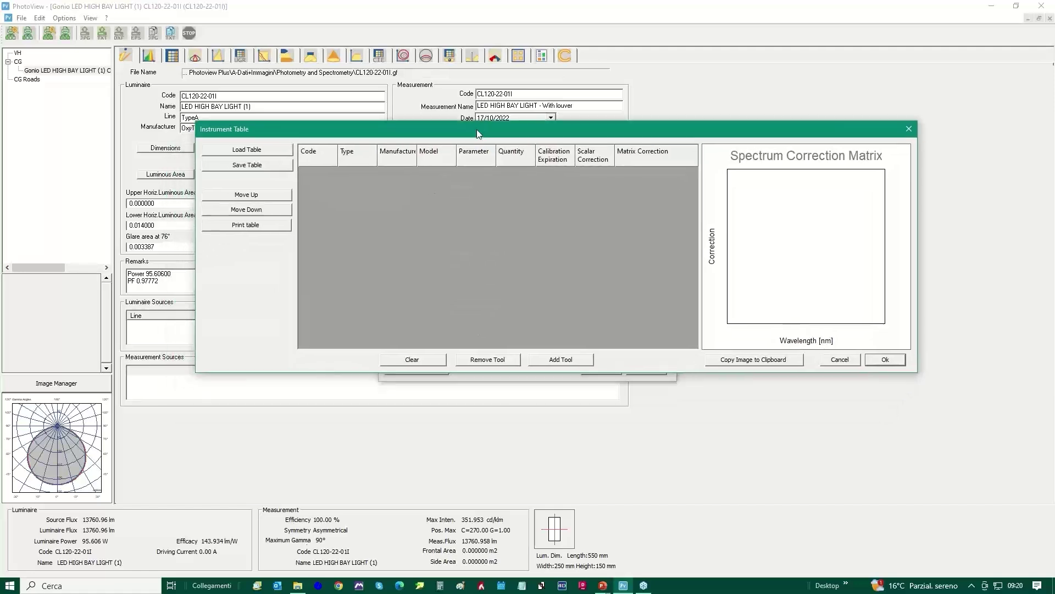
pyautogui.click(247, 149)
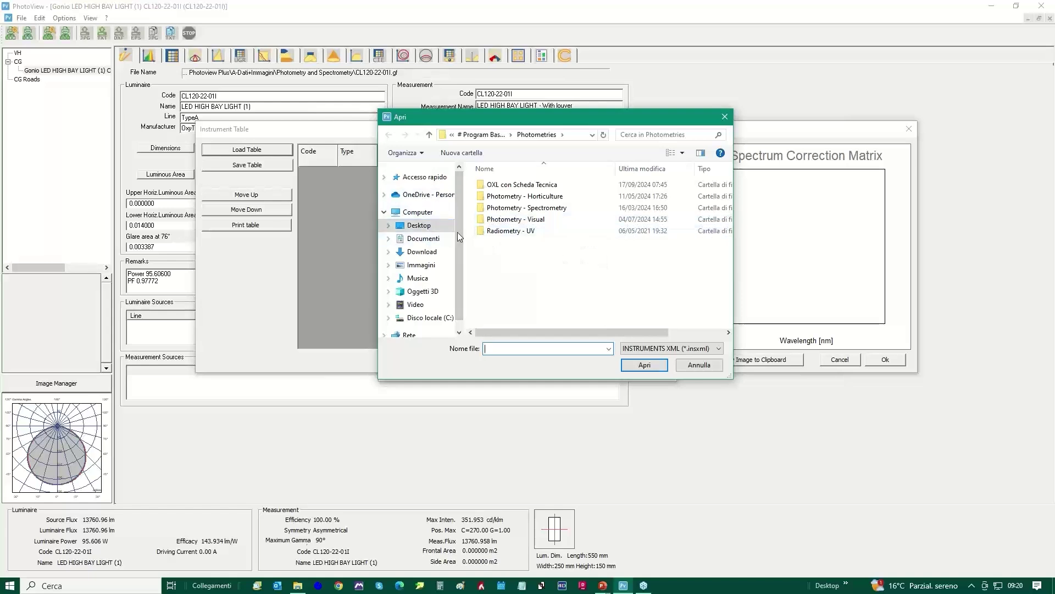
pyautogui.moveTo(457, 231); pyautogui.dragTo(460, 261)
pyautogui.scroll(2, 463, 256)
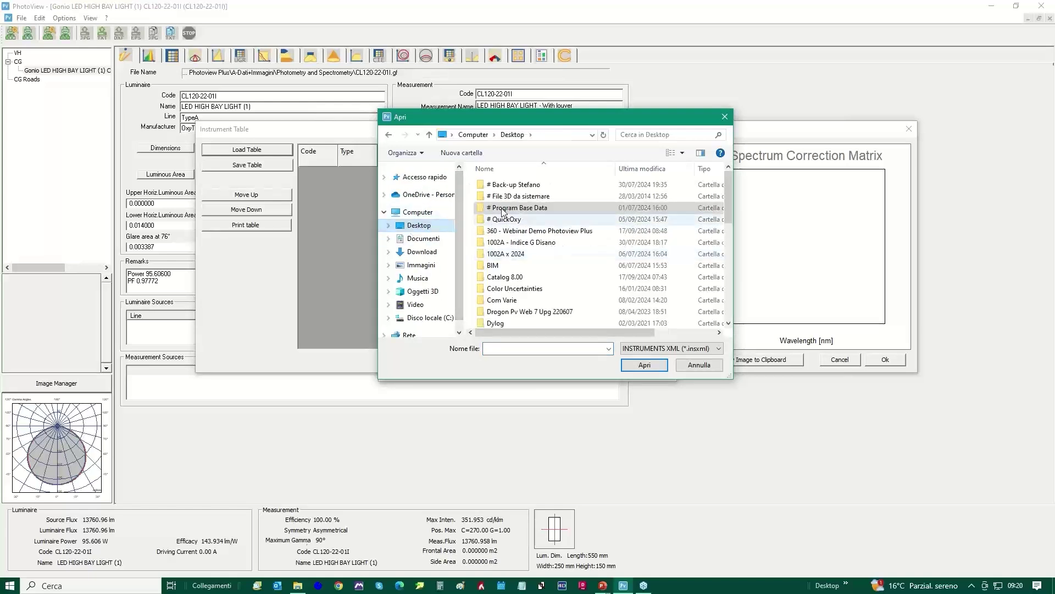
pyautogui.doubleClick(520, 208)
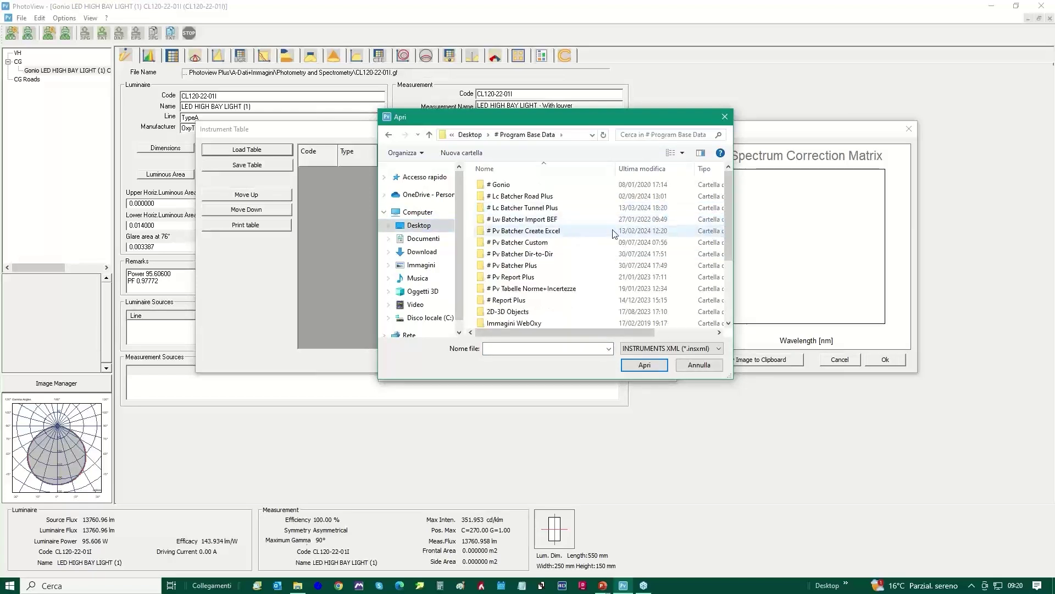
pyautogui.scroll(-1, 598, 259)
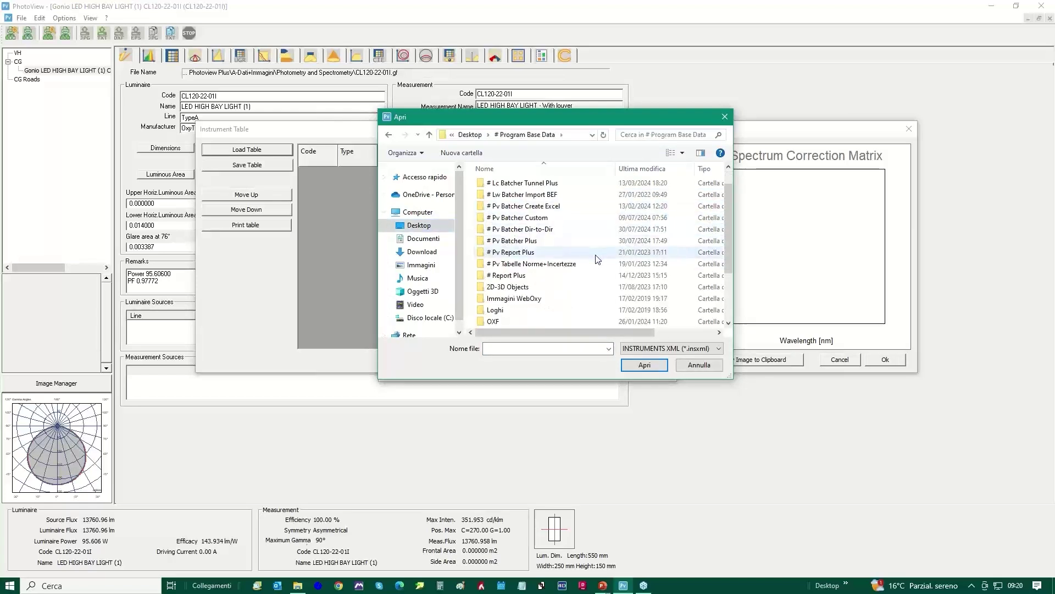
pyautogui.doubleClick(531, 264)
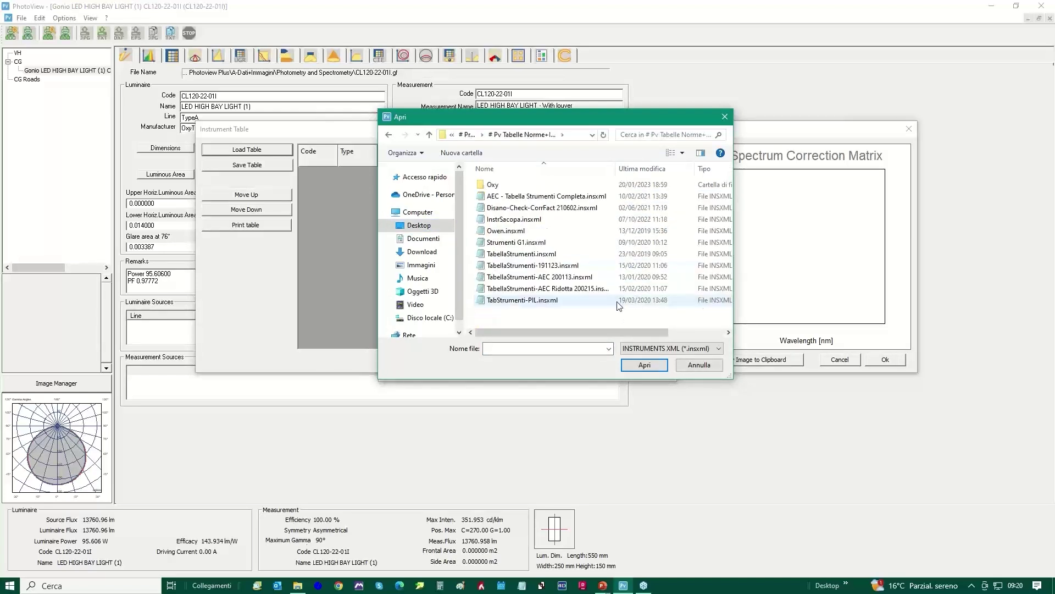
pyautogui.doubleClick(521, 254)
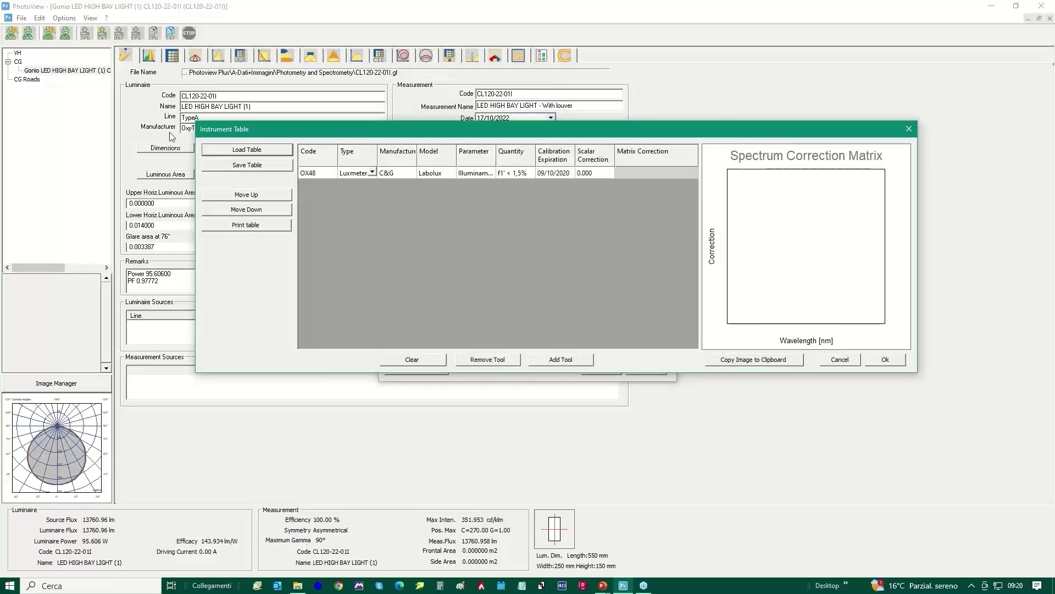
# Replace the instrument table's contents with the file TabellaStrumenti.insxml
pyautogui.click(246, 150)
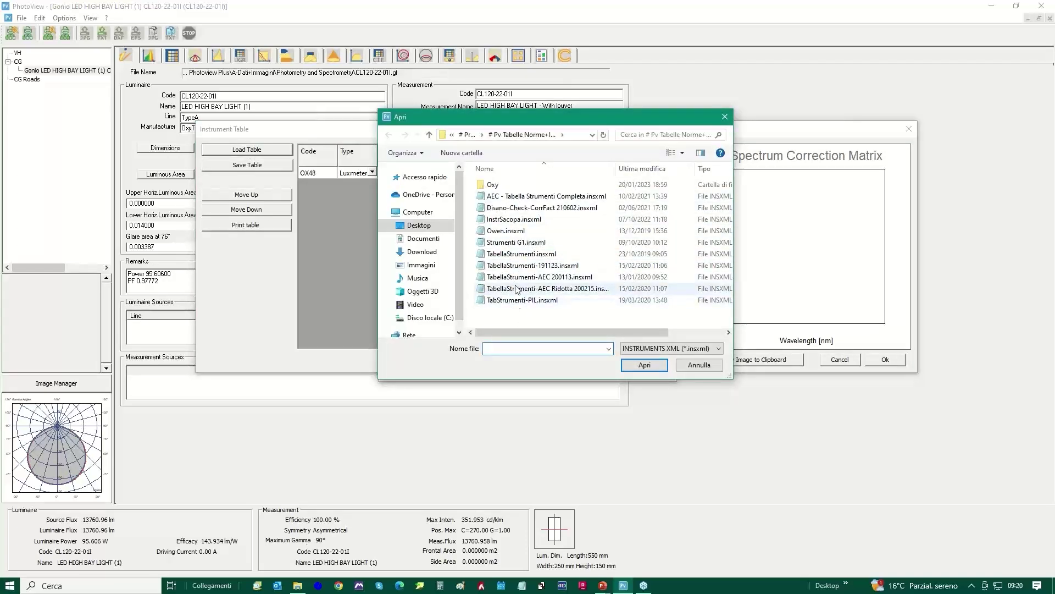
pyautogui.click(516, 255)
pyautogui.doubleClick(516, 254)
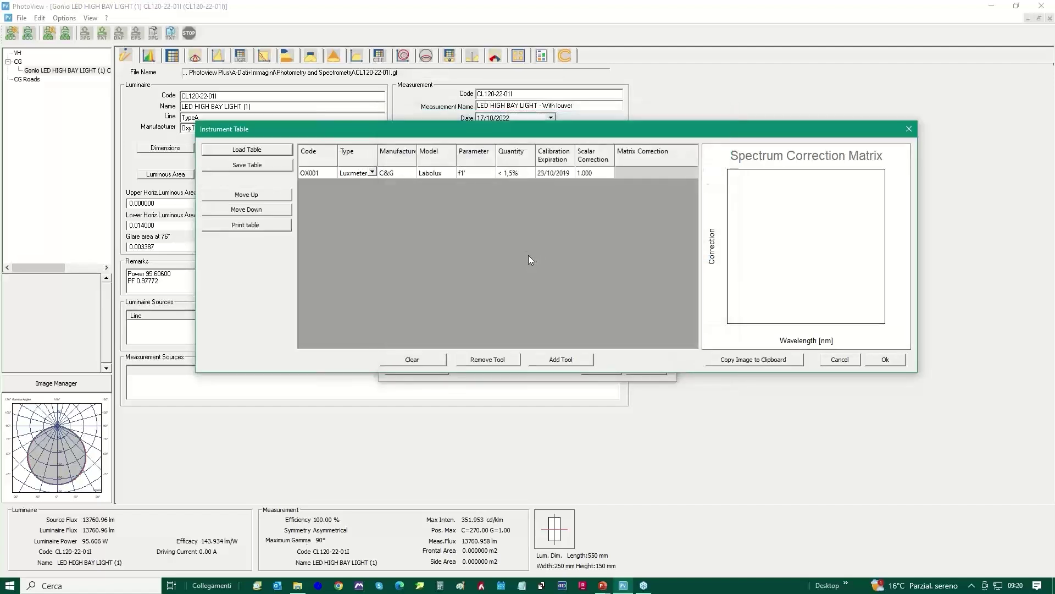
# Load Strumenti G1.insxml into the instrument table again, add a tool, and leave the test equipment data without applying it
pyautogui.click(238, 151)
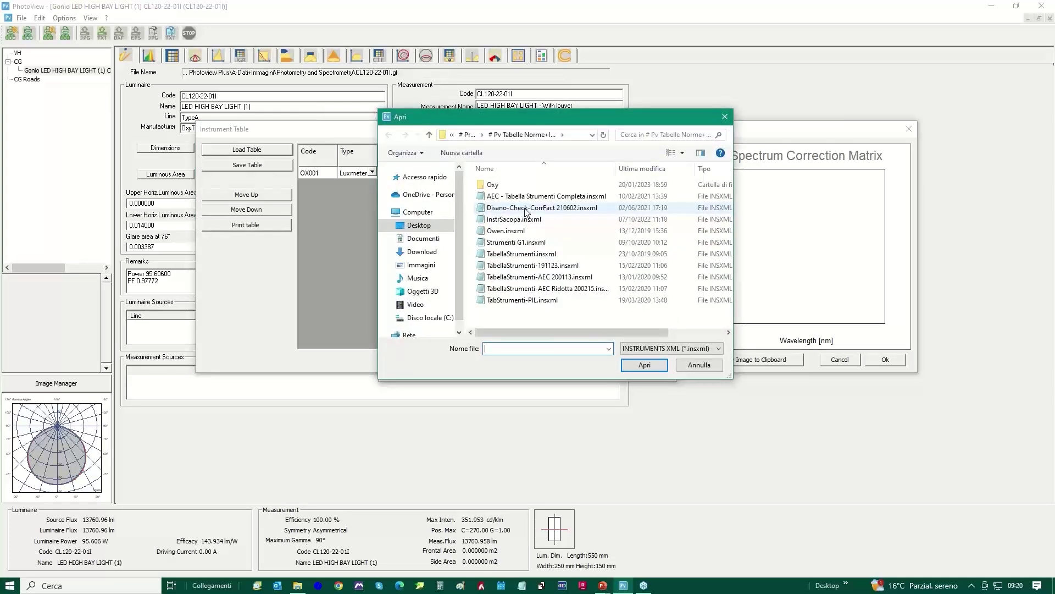
pyautogui.doubleClick(527, 242)
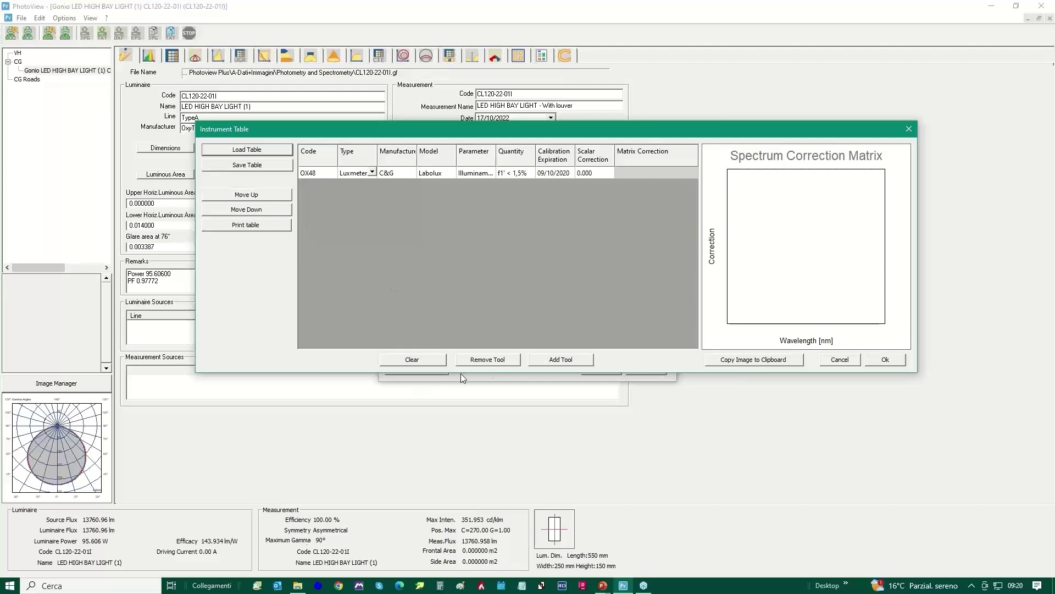
pyautogui.click(560, 361)
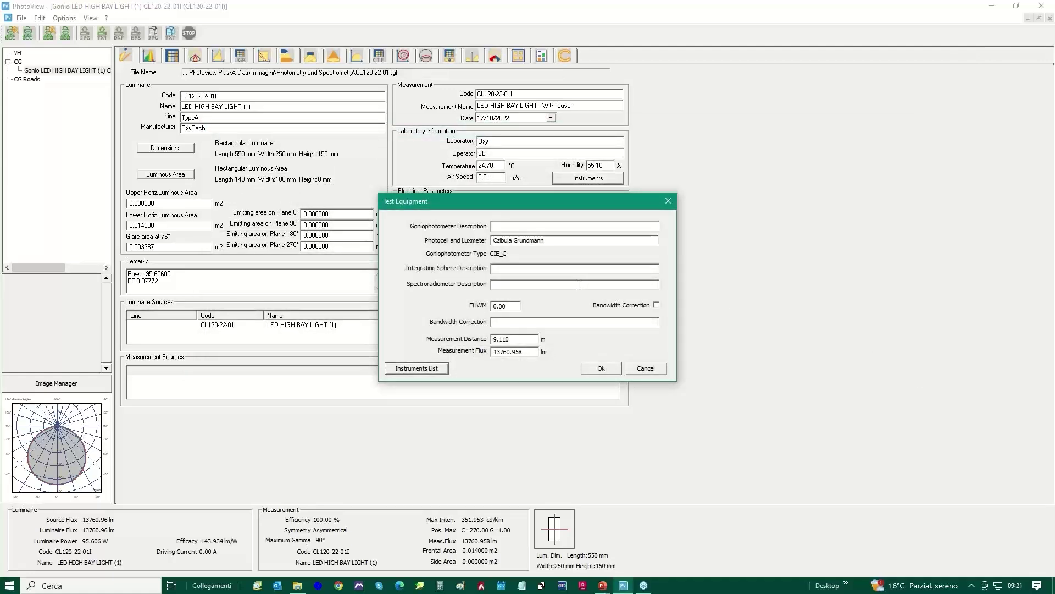
pyautogui.click(669, 202)
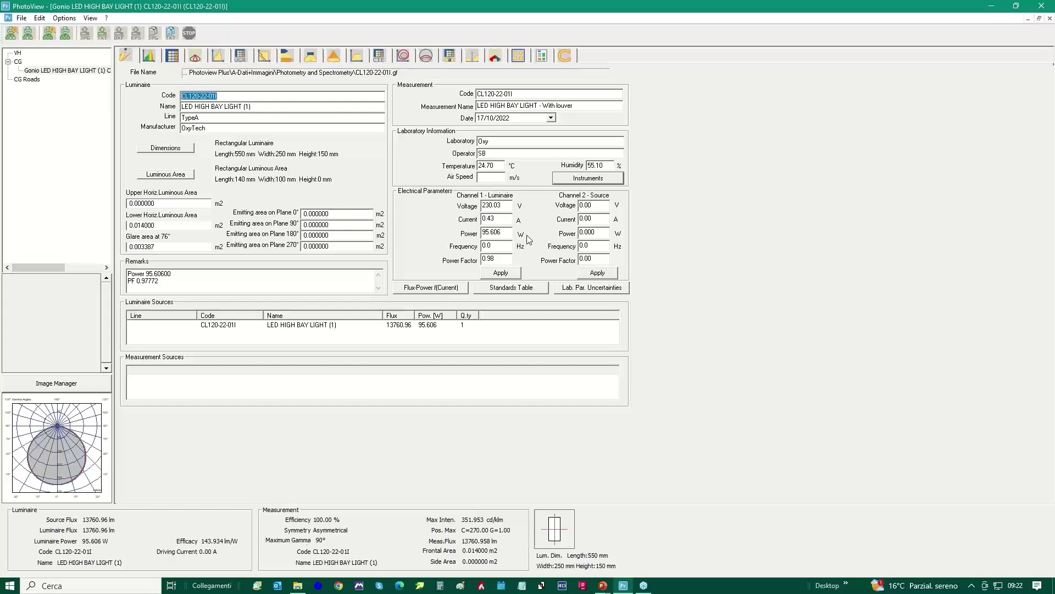
# Review the flux and power as a function of current, choosing Flux and Current as the reference quantity, and close the table
pyautogui.doubleClick(593, 232)
pyautogui.click(432, 288)
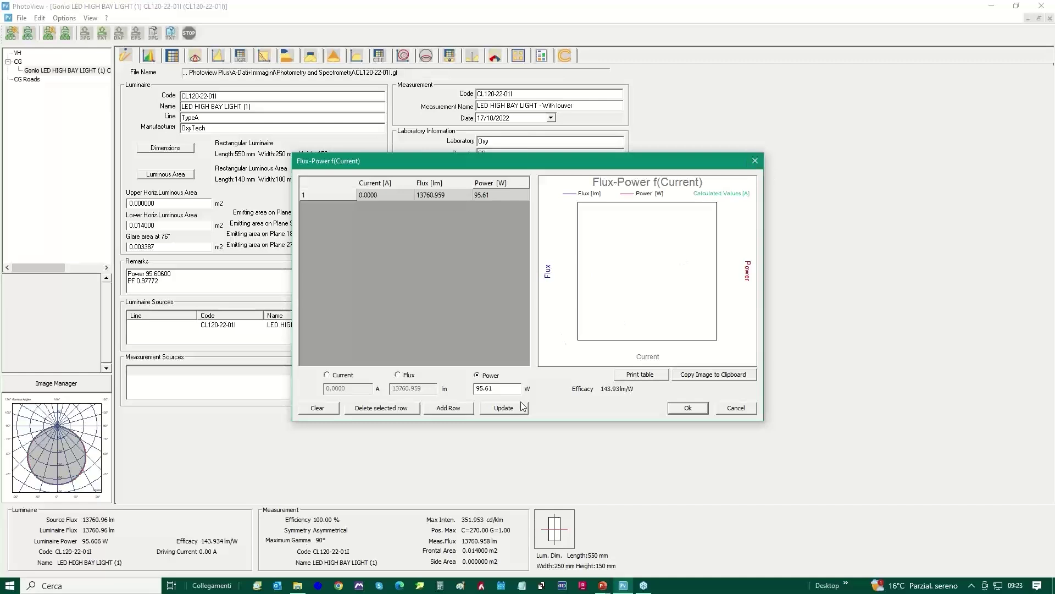
pyautogui.click(397, 375)
pyautogui.click(327, 375)
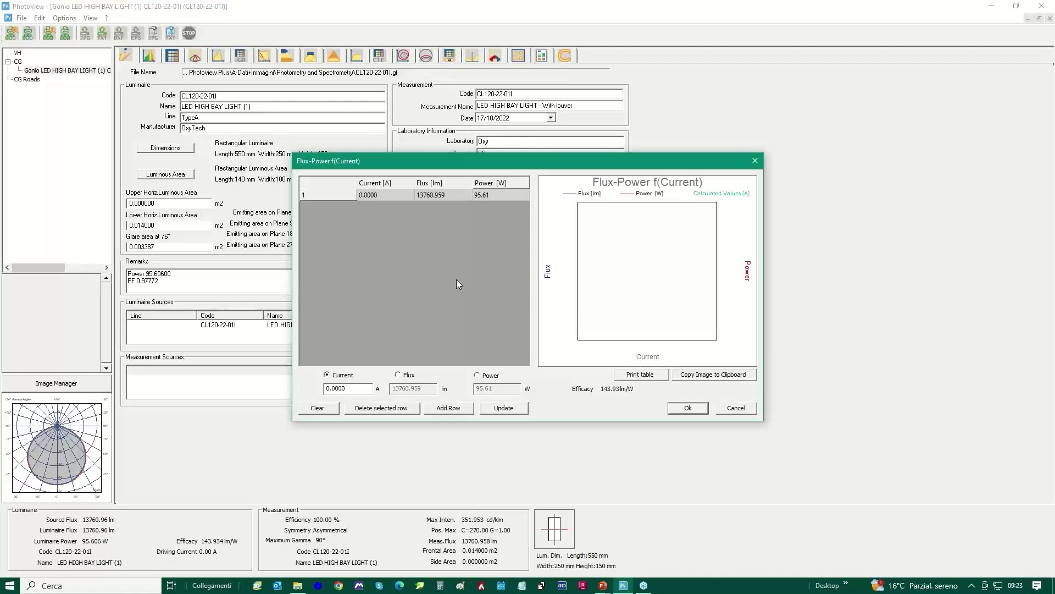
pyautogui.click(755, 160)
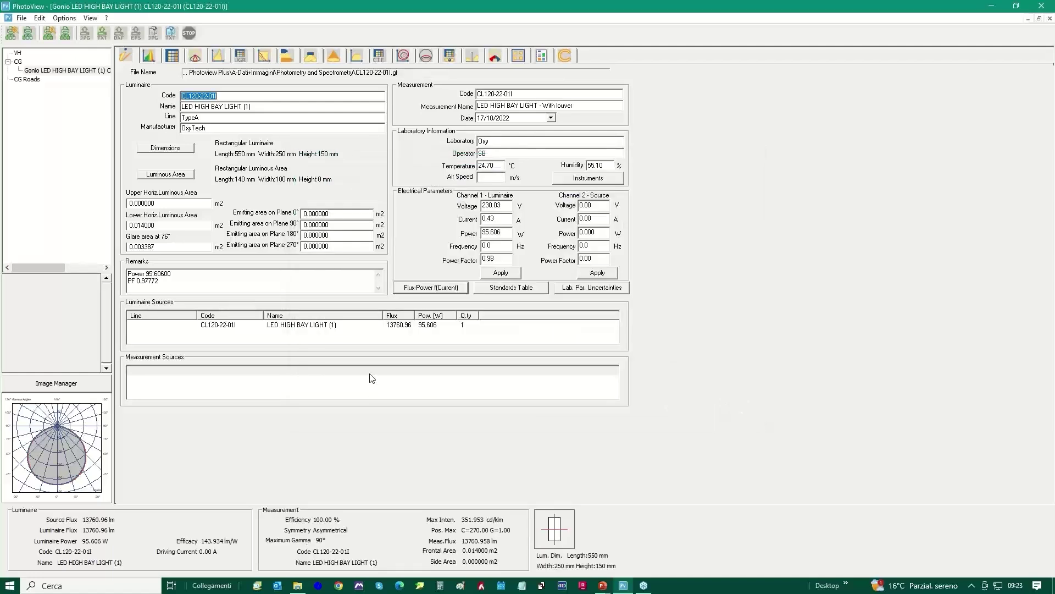
pyautogui.click(508, 288)
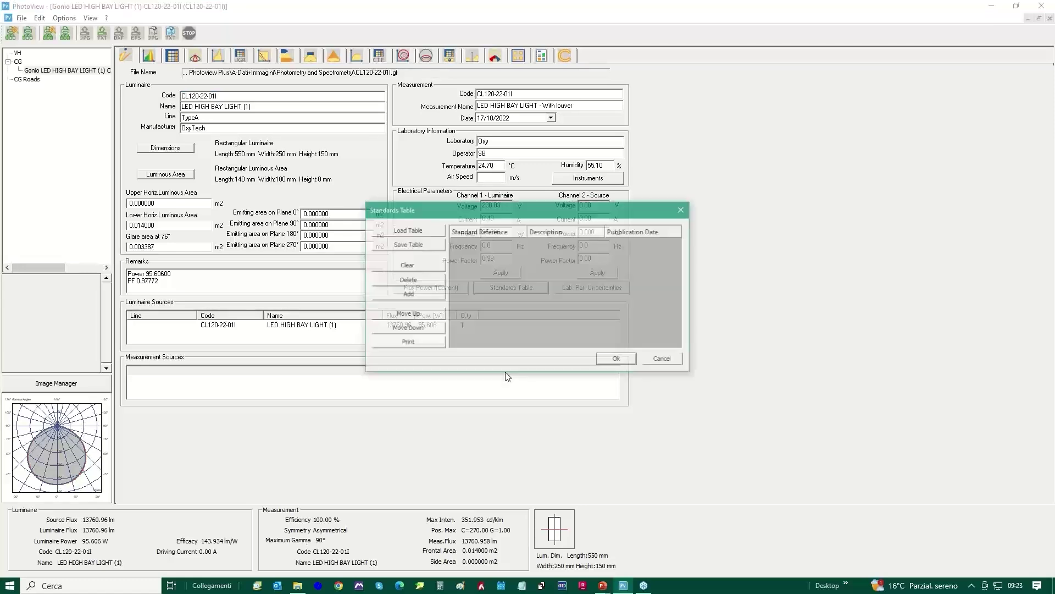
pyautogui.click(407, 231)
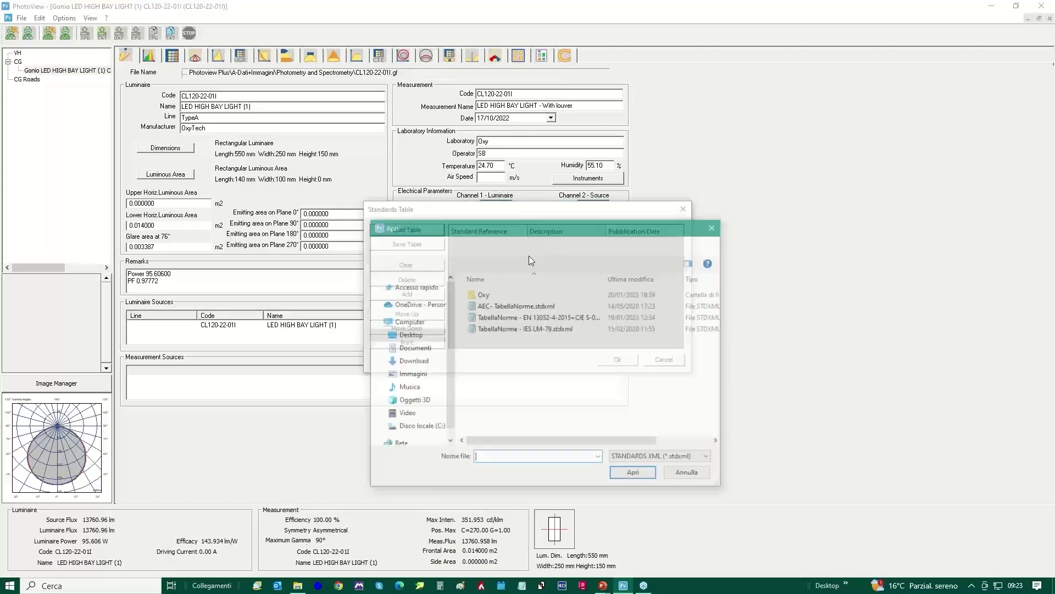
pyautogui.doubleClick(510, 318)
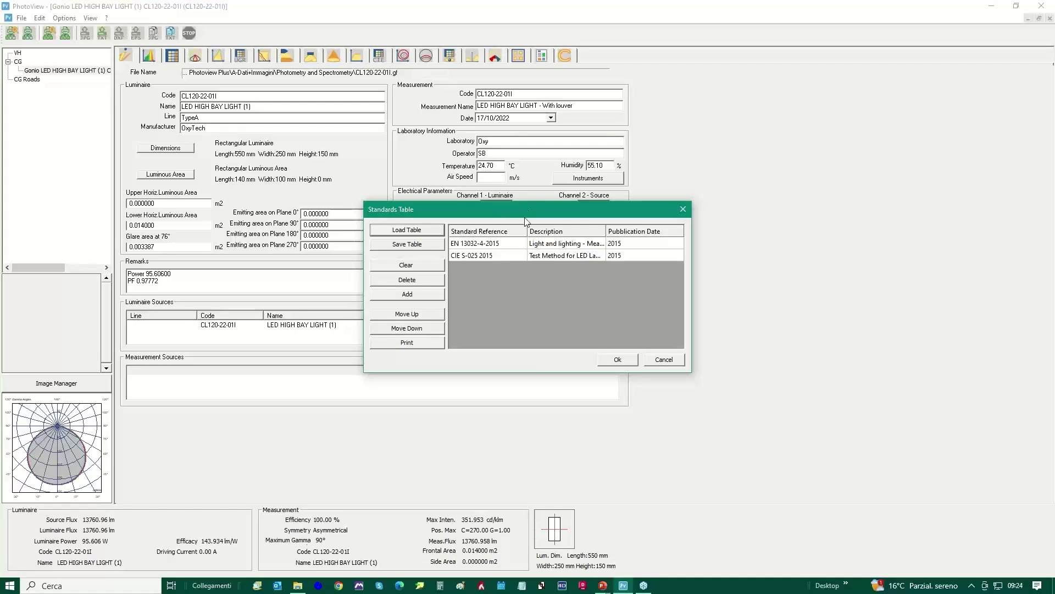
pyautogui.click(664, 359)
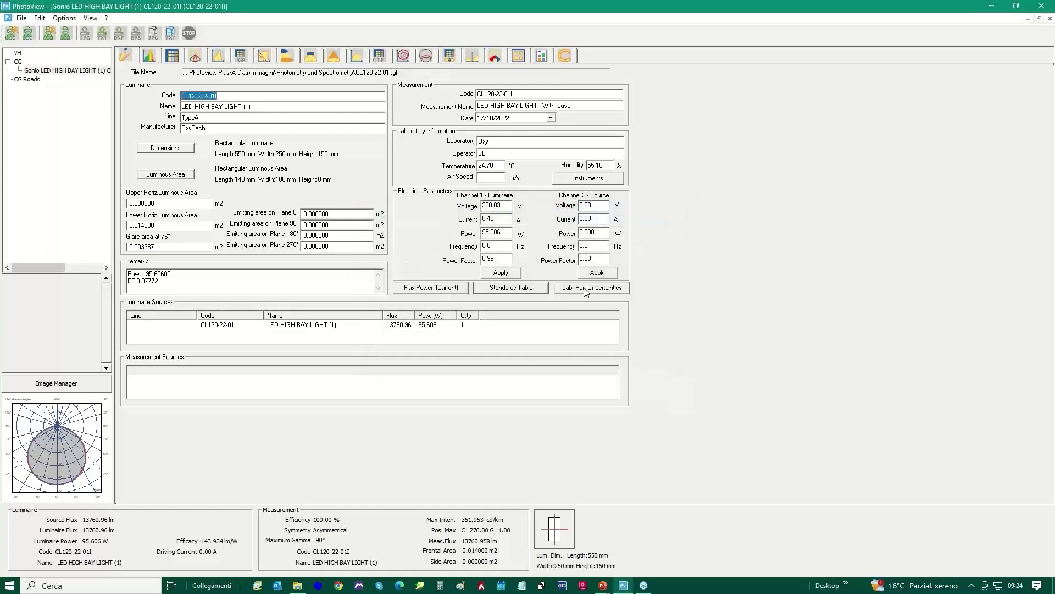
# View the laboratory parameter uncertainties table and leave it without adding any entries
pyautogui.click(589, 289)
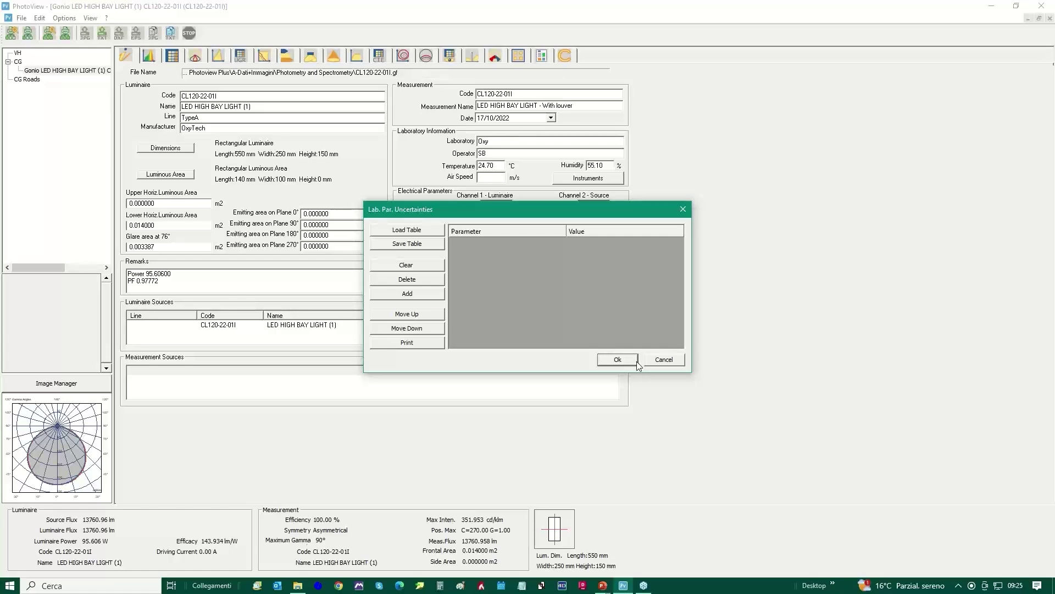
pyautogui.click(664, 359)
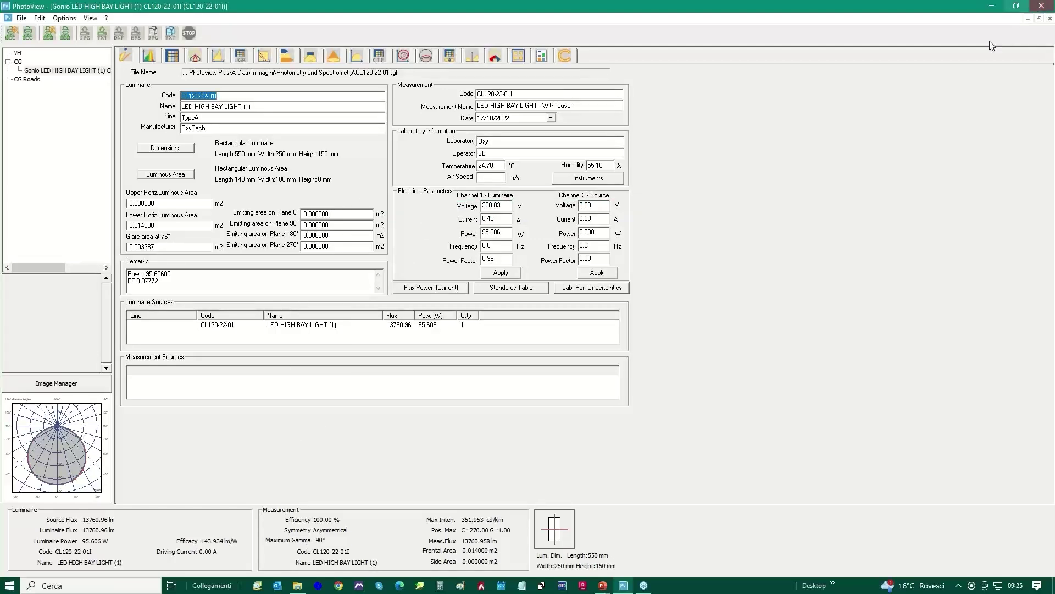
# In the image manager, assign CL120-22-01I (1).jpg as Product Image 1 and CL120-22-01I (2).jpg as Product Image 2 from the Product Images folder
pyautogui.click(54, 386)
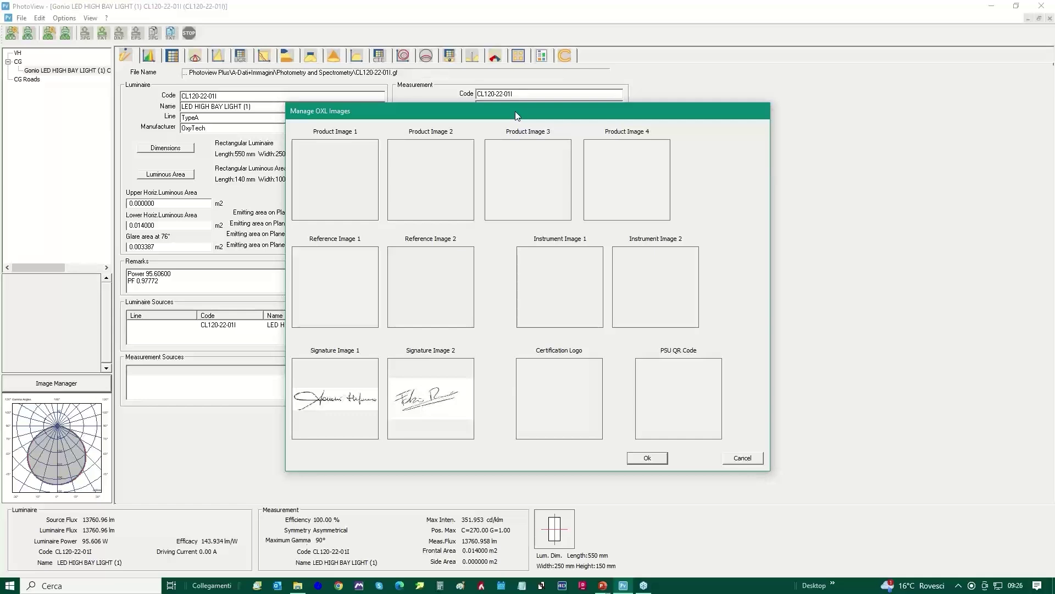
pyautogui.click(297, 586)
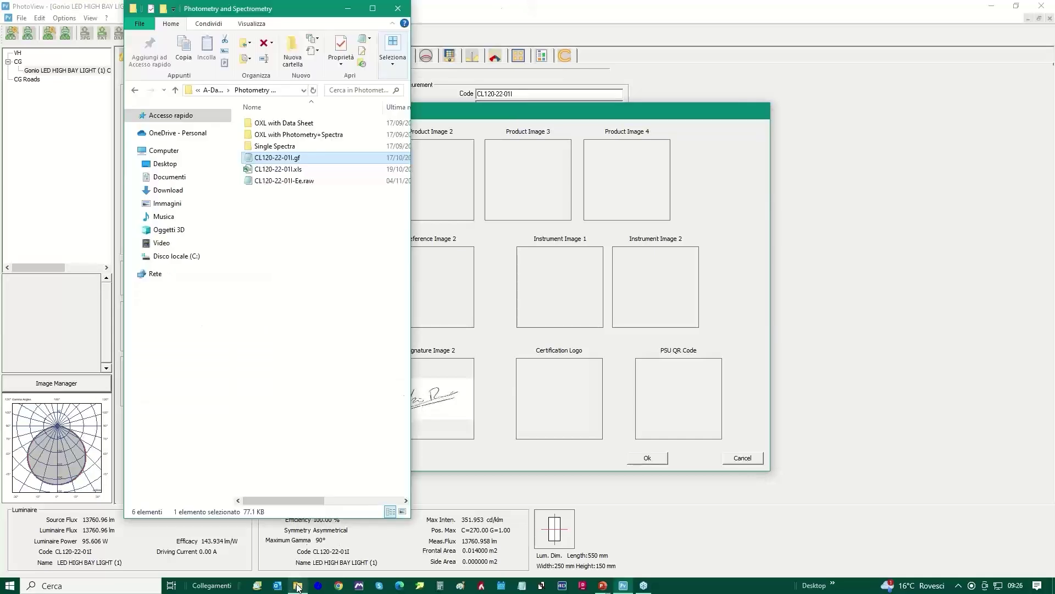
pyautogui.click(135, 92)
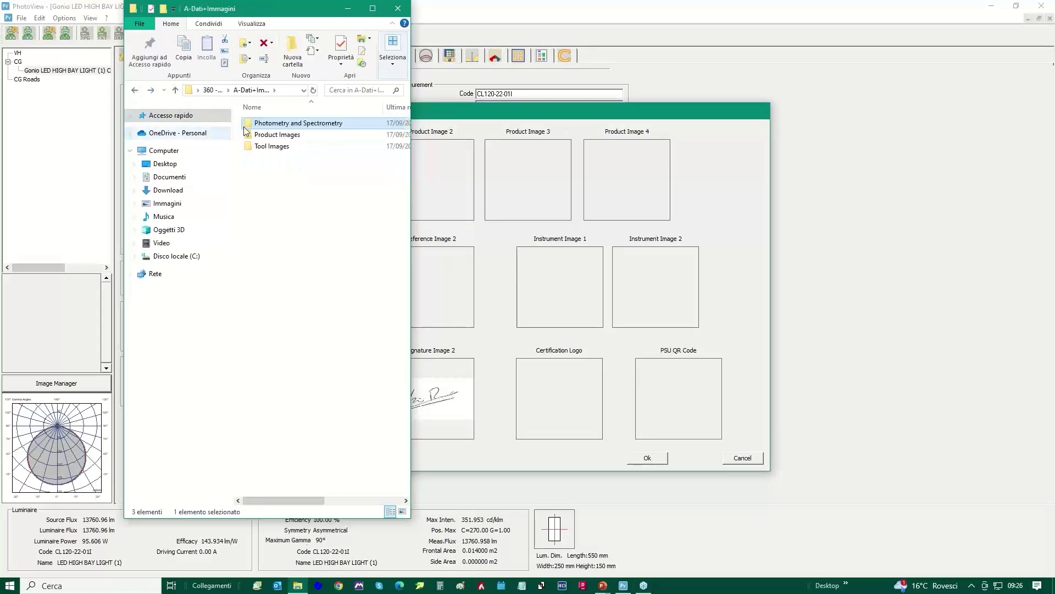
pyautogui.doubleClick(282, 135)
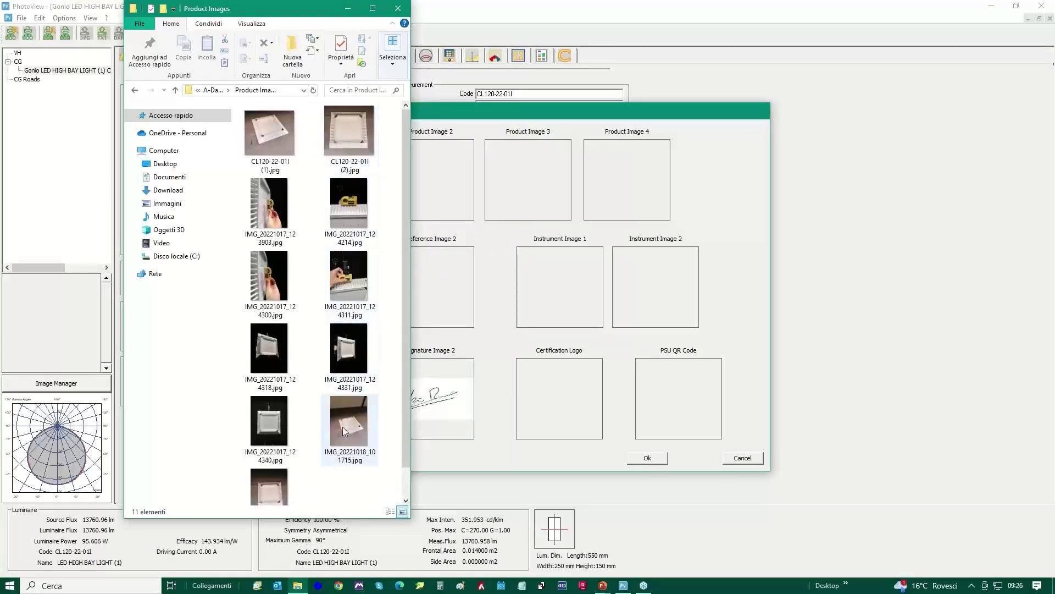
pyautogui.moveTo(314, 14); pyautogui.dragTo(805, 26)
pyautogui.moveTo(769, 144); pyautogui.dragTo(342, 187)
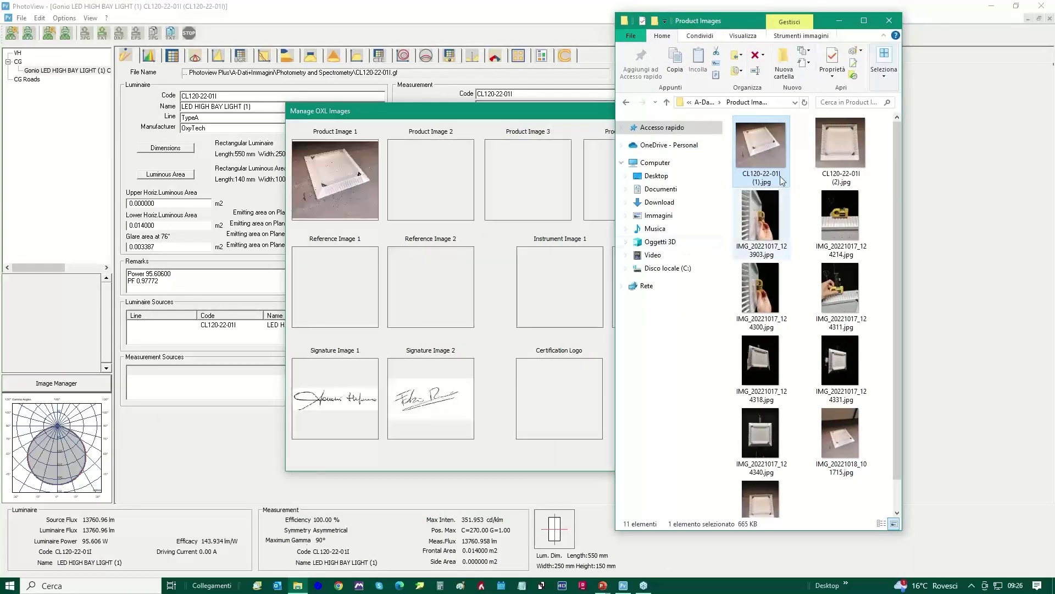
pyautogui.moveTo(844, 140); pyautogui.dragTo(438, 203)
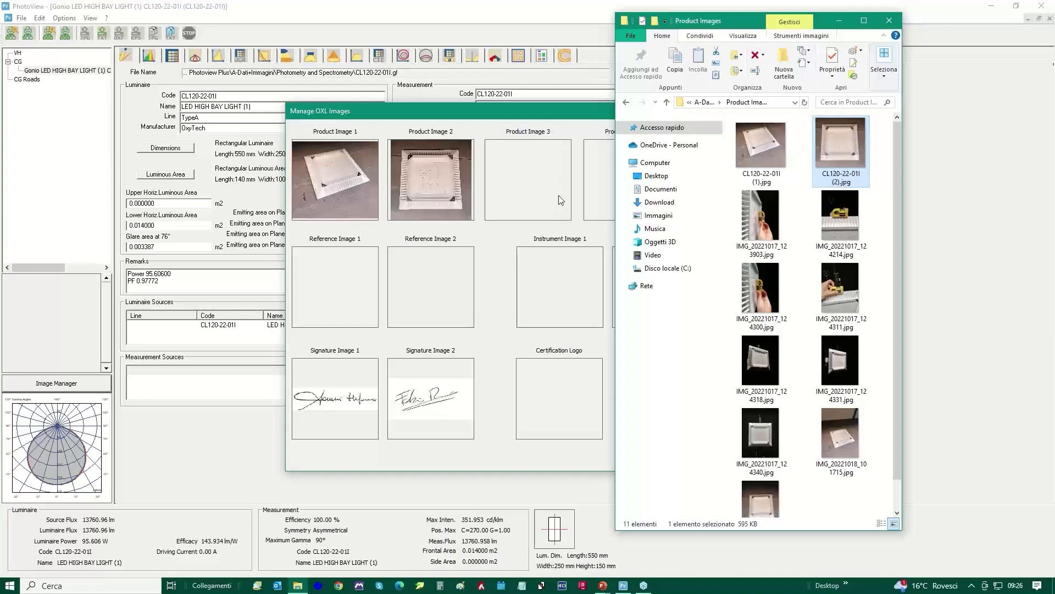
# View Product Image 2 enlarged and close the photo
pyautogui.moveTo(518, 111); pyautogui.dragTo(364, 104)
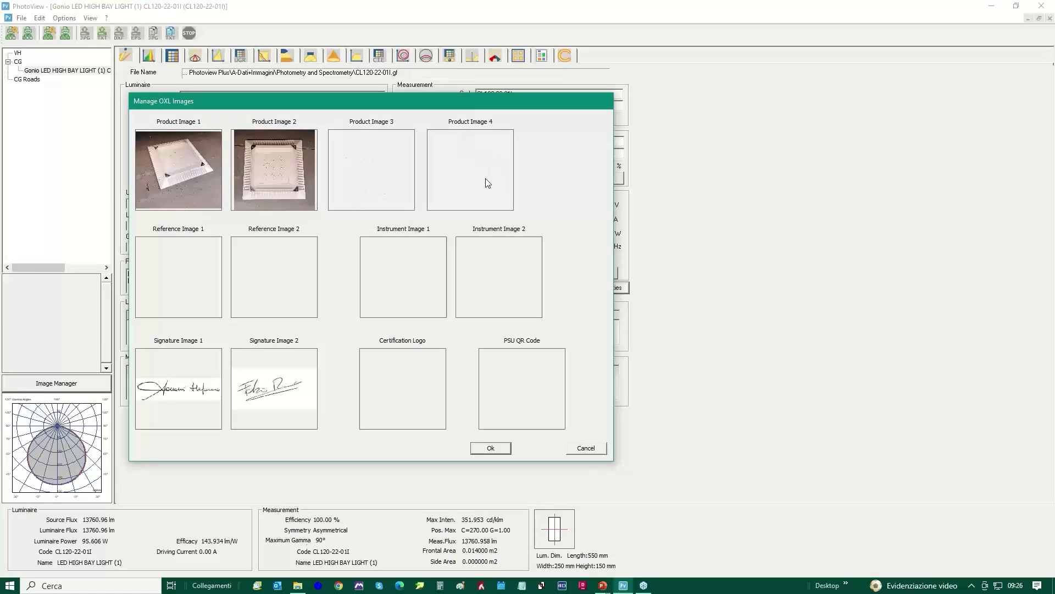
pyautogui.doubleClick(273, 170)
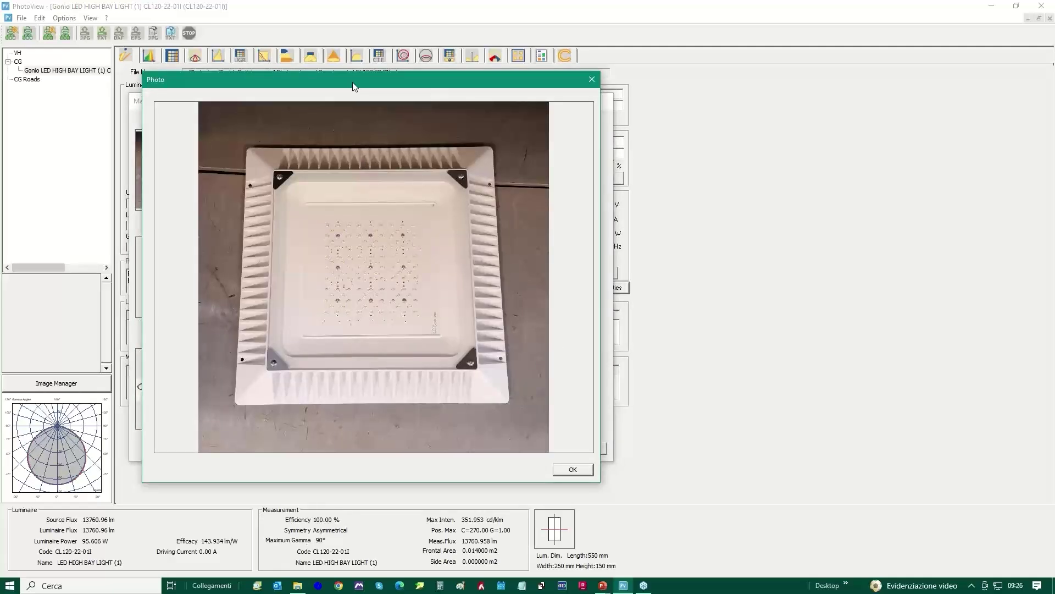
pyautogui.moveTo(352, 81); pyautogui.dragTo(751, 83)
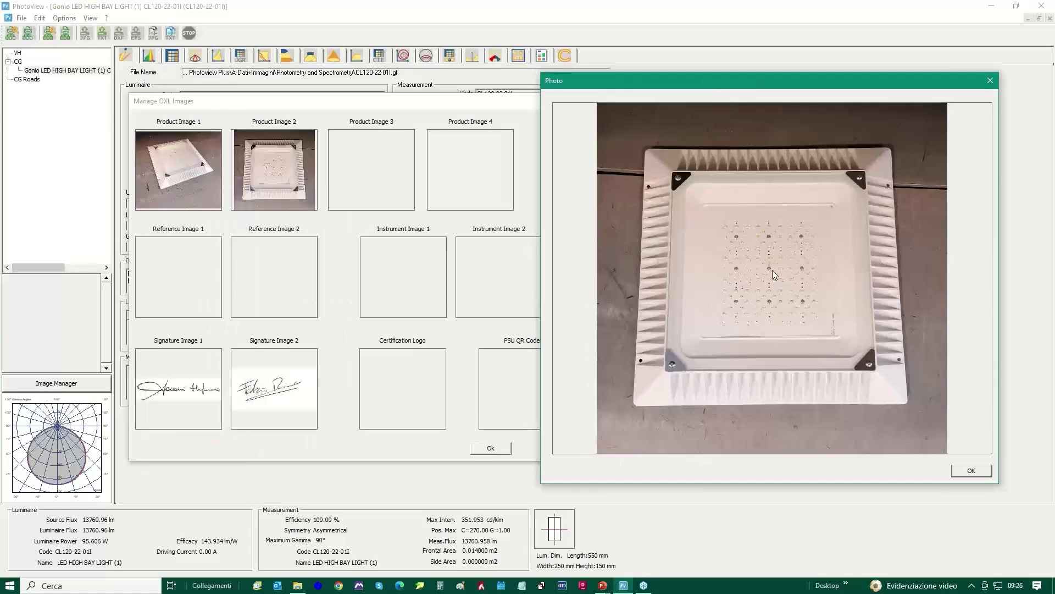
pyautogui.click(990, 81)
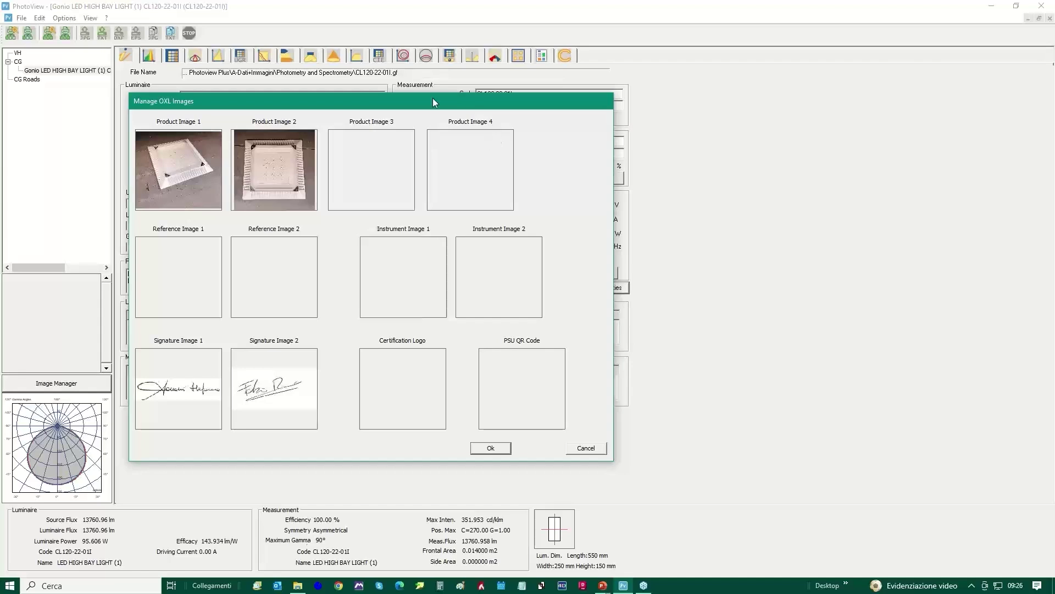
# Assign IMG_20221017_124318.jpg as Reference Image 1 and IMG_20221017_123903.jpg as Reference Image 2
pyautogui.moveTo(321, 98); pyautogui.dragTo(270, 81)
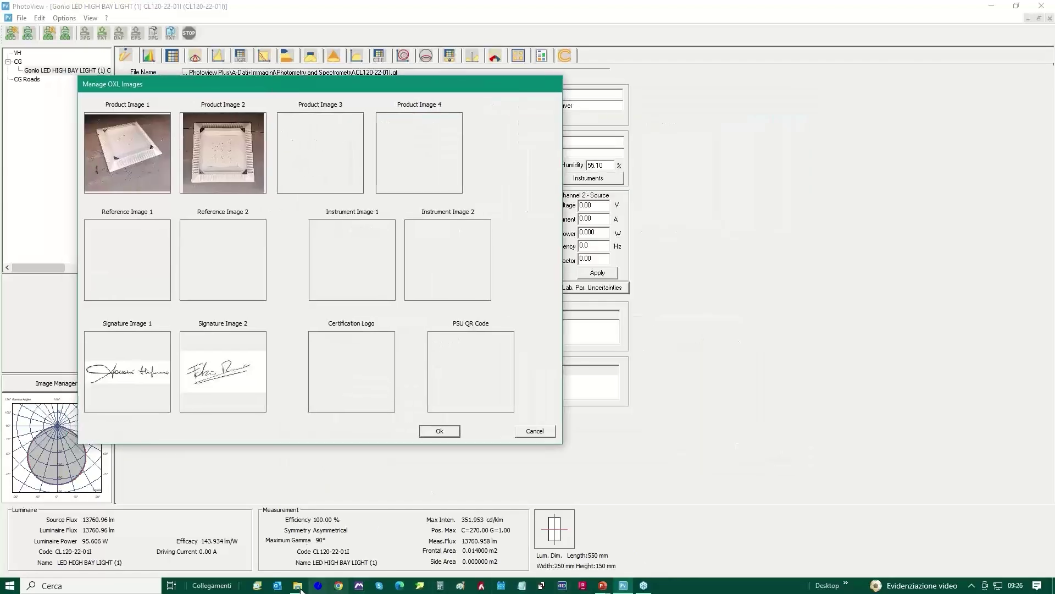
pyautogui.click(297, 586)
pyautogui.scroll(-1, 800, 312)
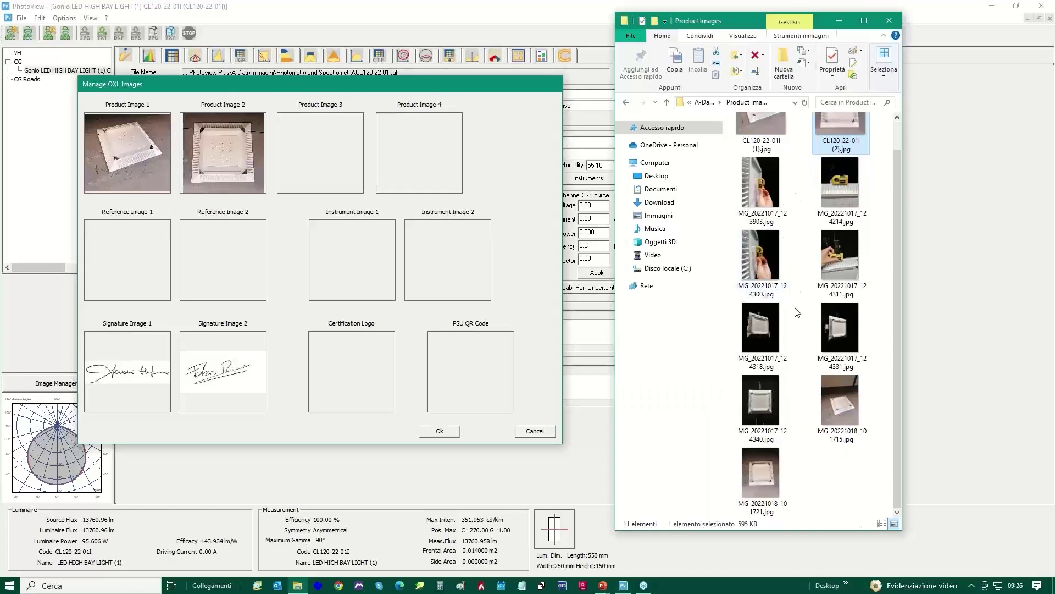
pyautogui.click(845, 255)
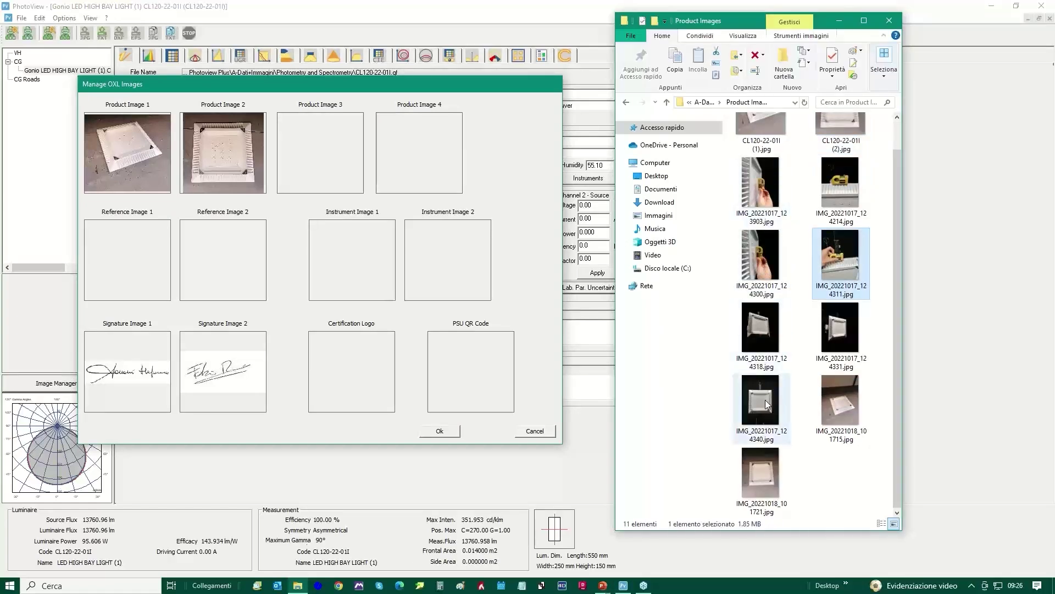
pyautogui.moveTo(758, 316); pyautogui.dragTo(116, 262)
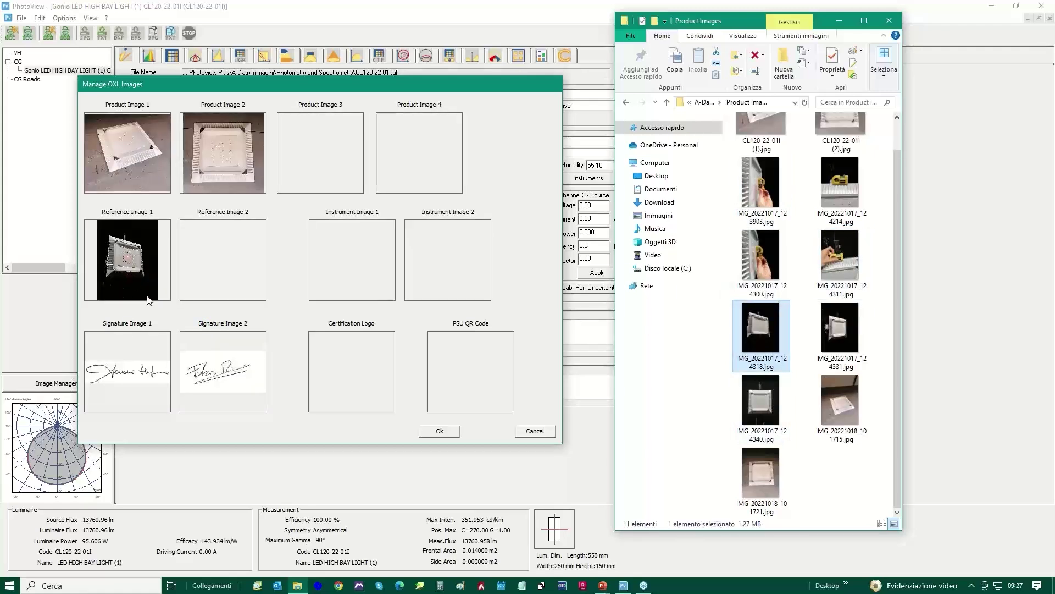
pyautogui.moveTo(764, 190); pyautogui.dragTo(213, 254)
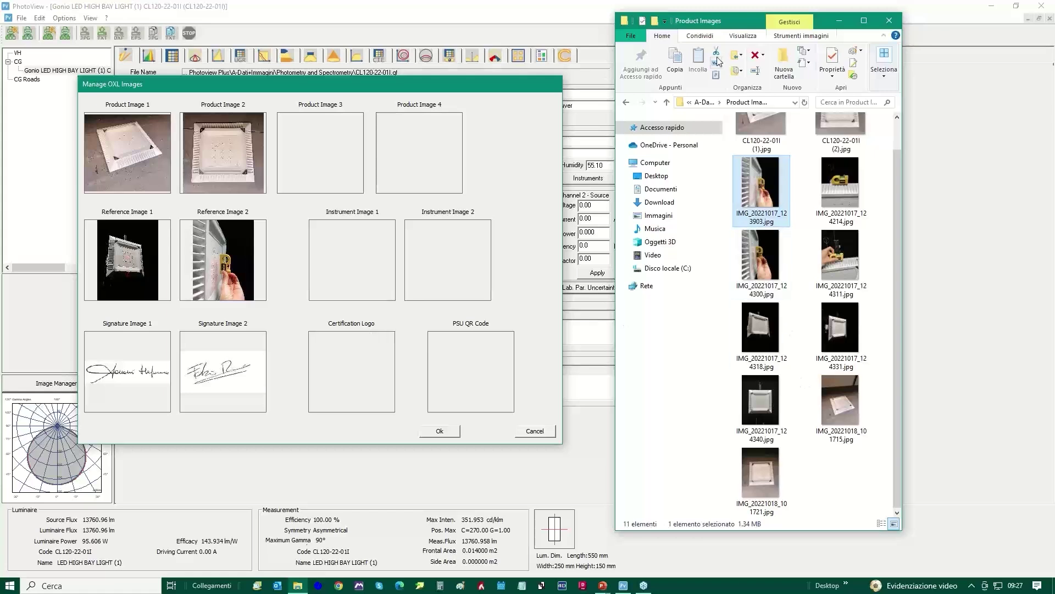
# From the Tool Images folder, assign OX-031 - Newtons PPA 5530.jpg as Instrument Image 1 and OX-032 - C&G Labolux.jpg as Instrument Image 2, and apply the images
pyautogui.click(626, 102)
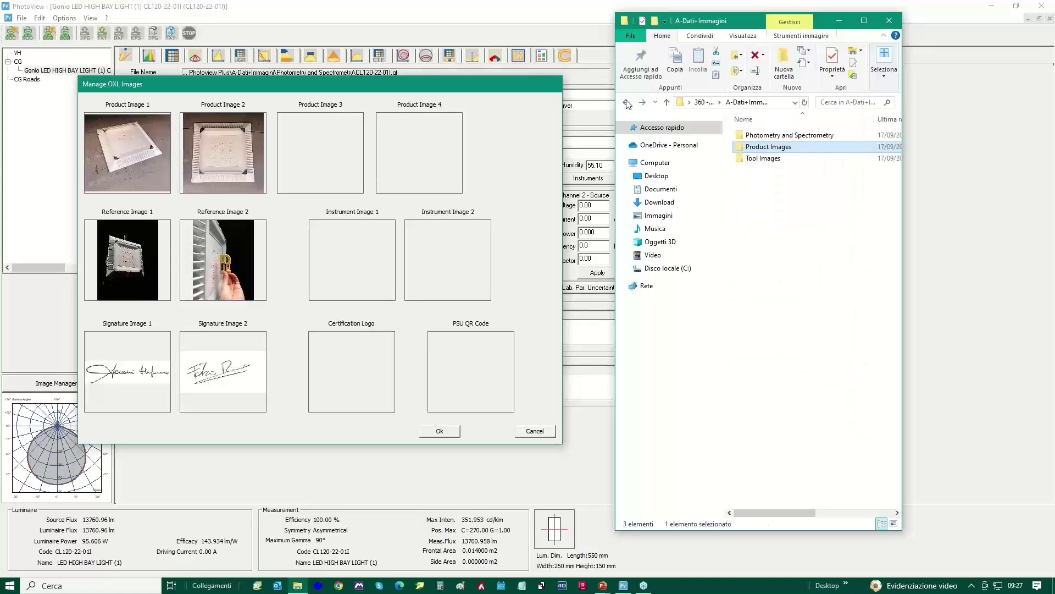
pyautogui.doubleClick(770, 160)
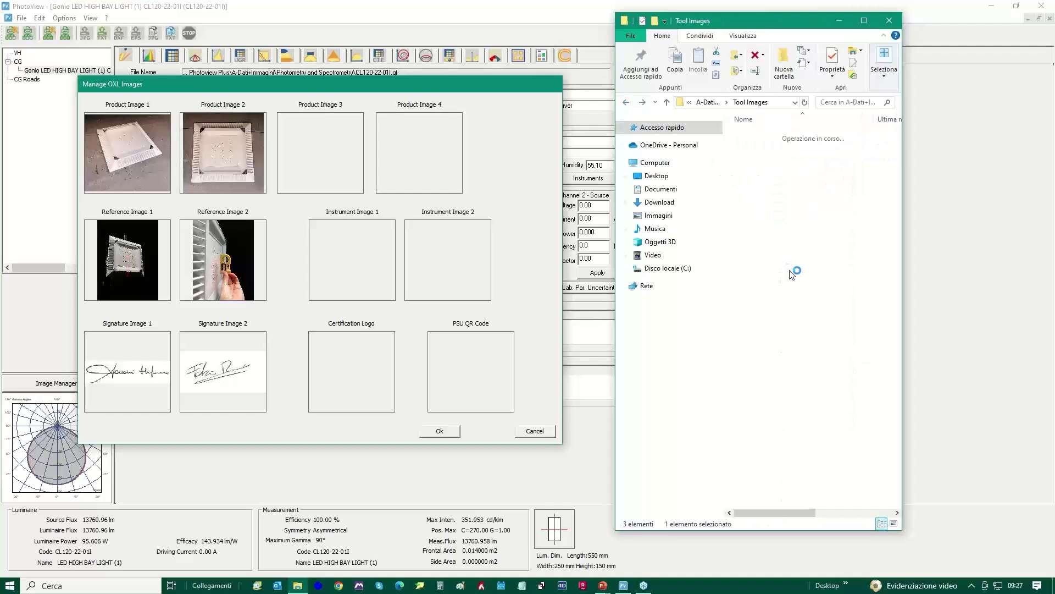
pyautogui.click(762, 157)
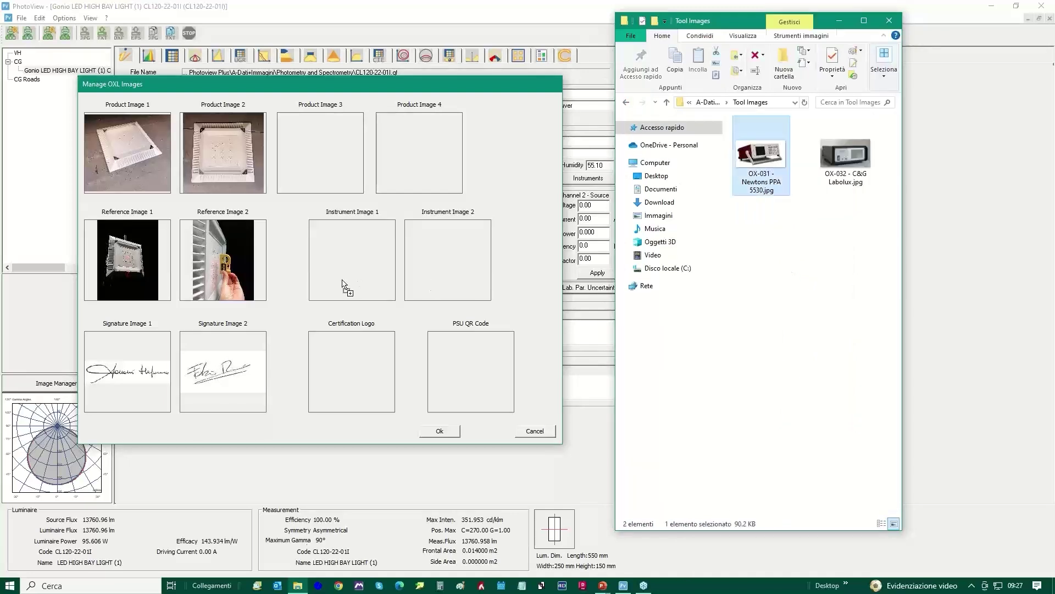
pyautogui.click(846, 157)
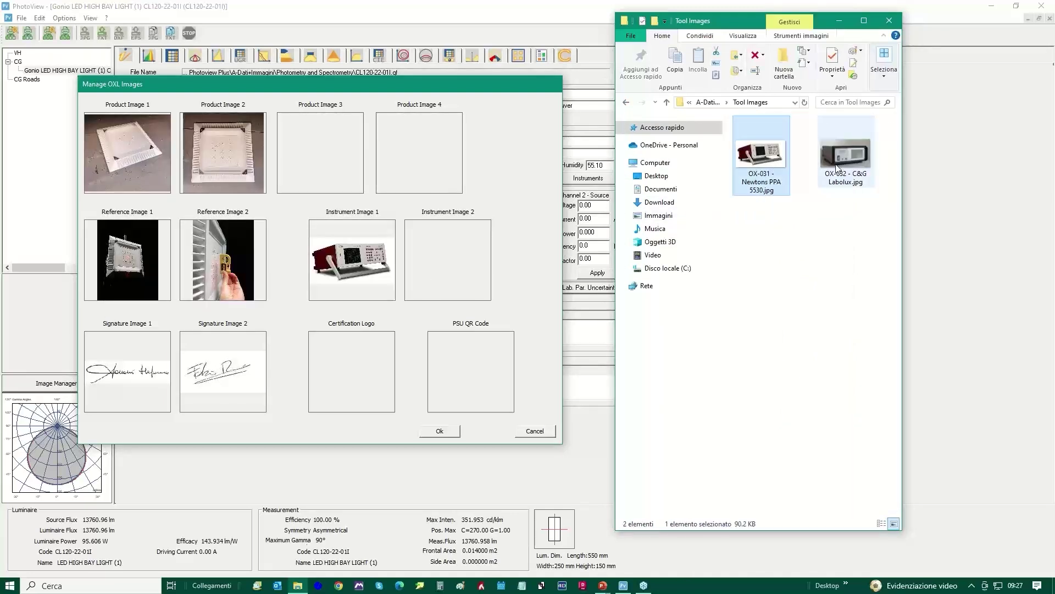
pyautogui.moveTo(729, 189); pyautogui.dragTo(449, 269)
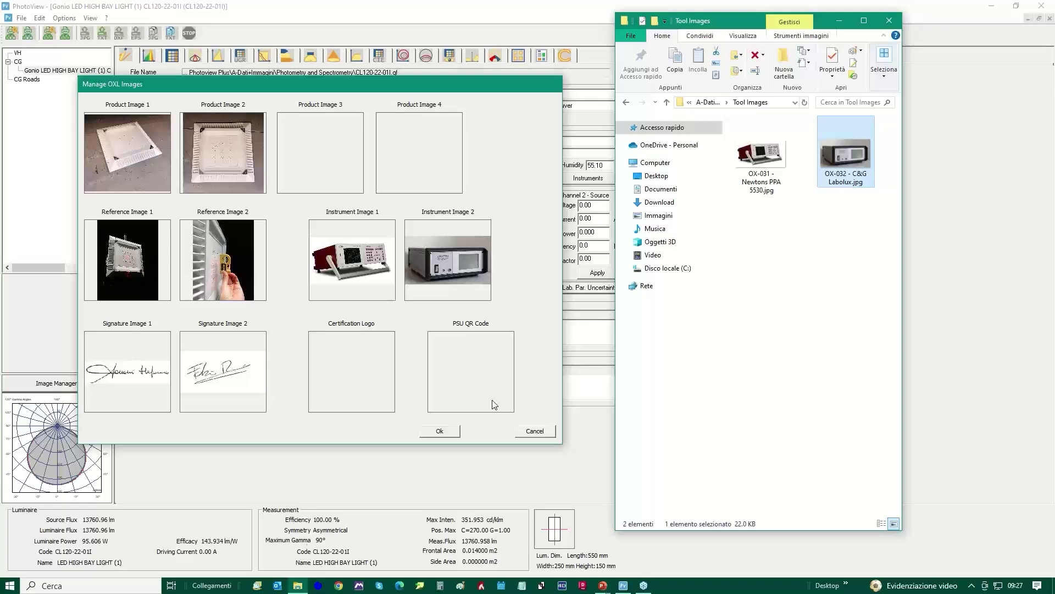
pyautogui.click(440, 431)
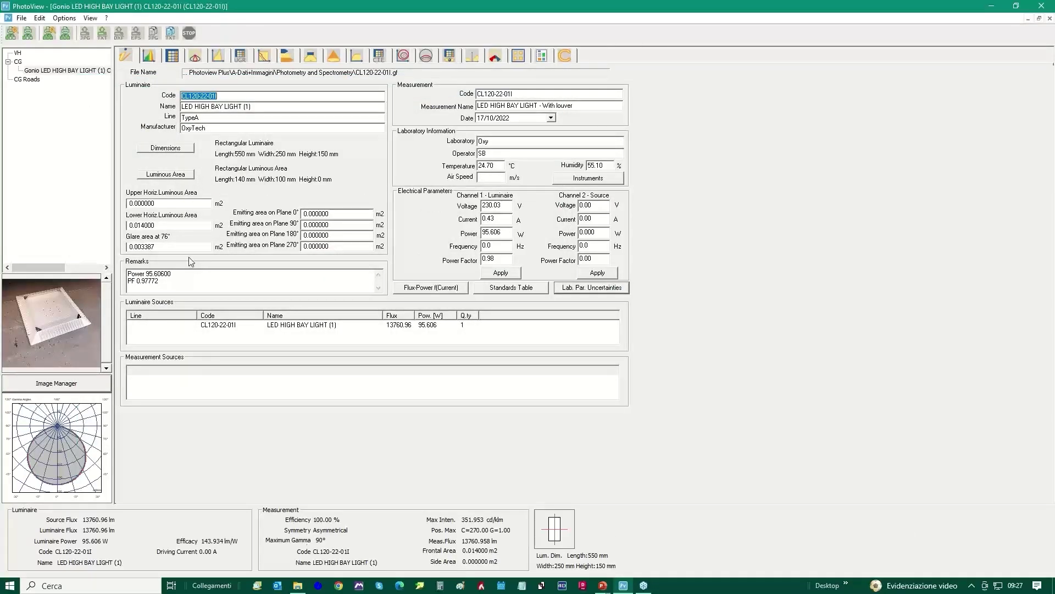
# In the custom print setup, add the Report Contents page before General Data and place the Report Cover page above it
pyautogui.click(22, 18)
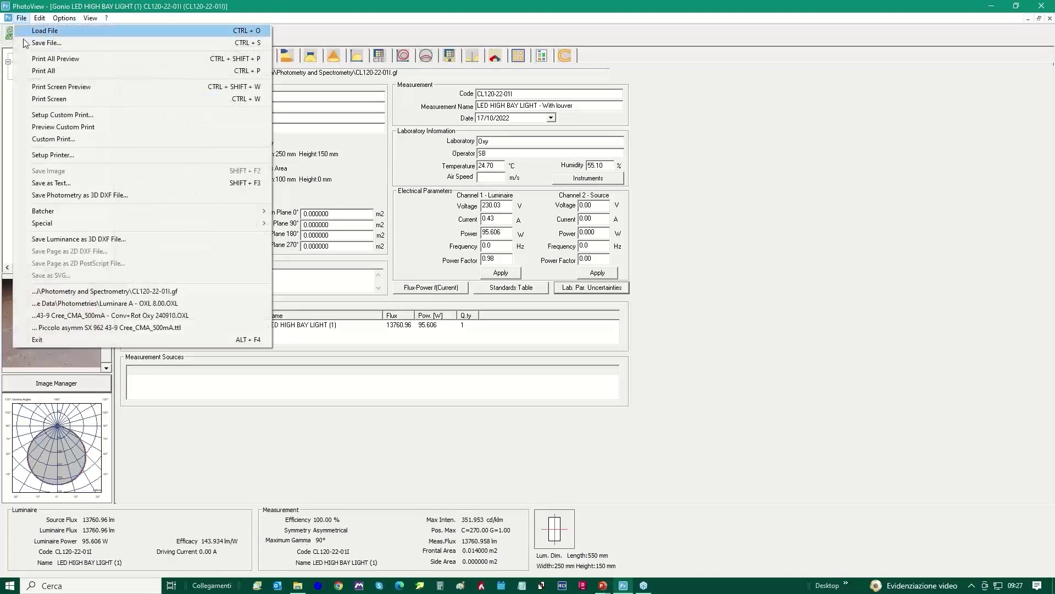
pyautogui.click(65, 114)
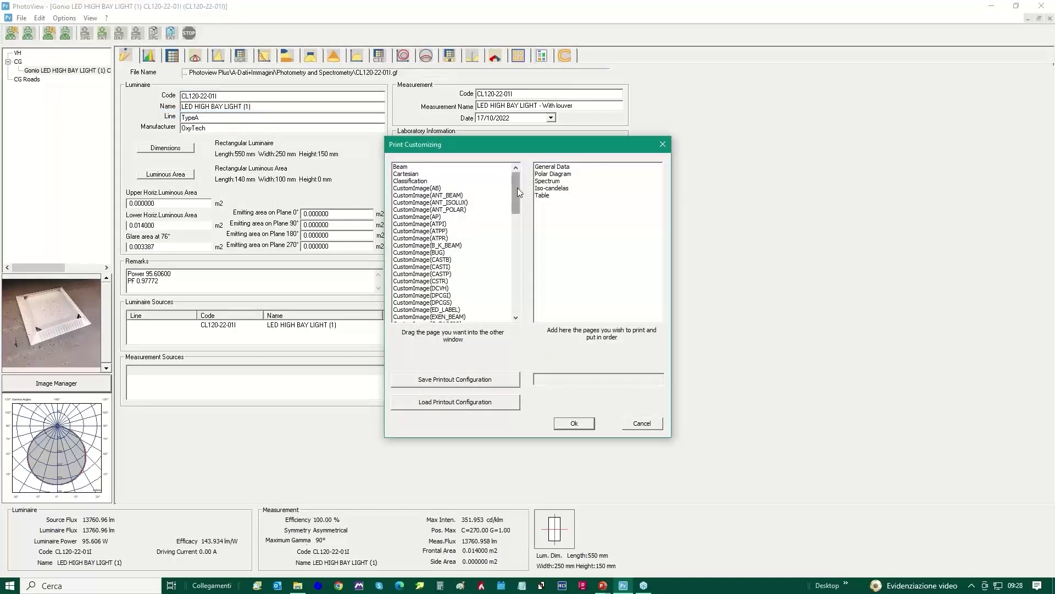
pyautogui.moveTo(517, 191); pyautogui.dragTo(515, 301)
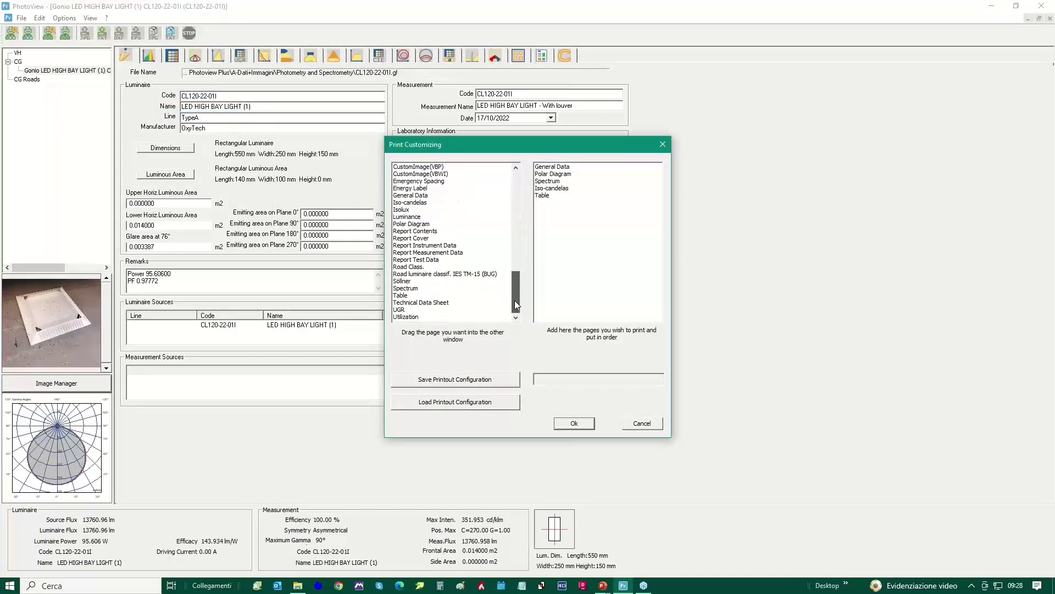
pyautogui.click(414, 232)
pyautogui.moveTo(415, 232); pyautogui.dragTo(569, 170)
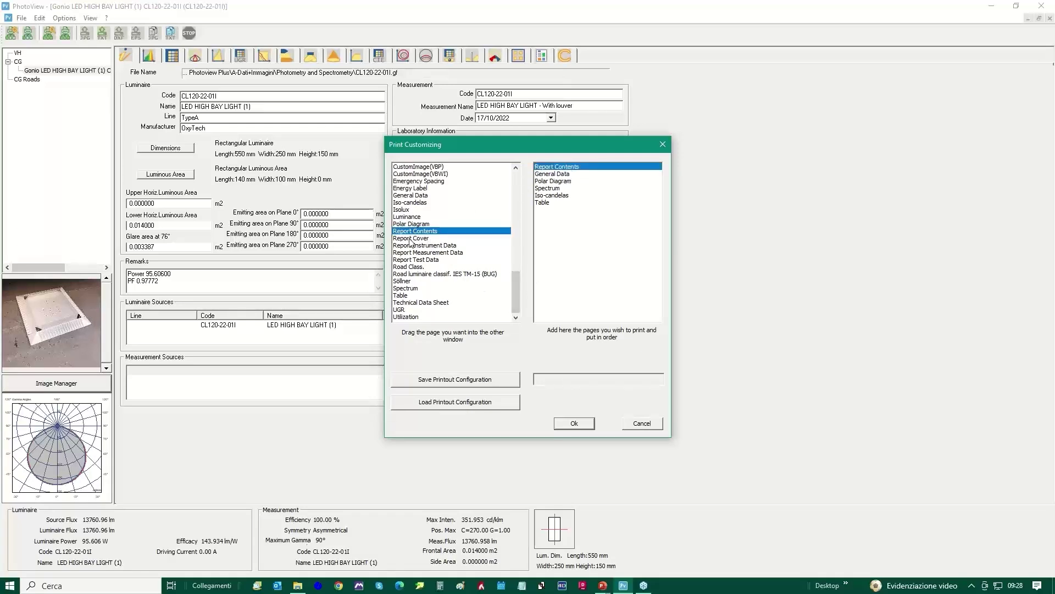
pyautogui.moveTo(411, 240); pyautogui.dragTo(608, 153)
pyautogui.moveTo(598, 166); pyautogui.dragTo(598, 166)
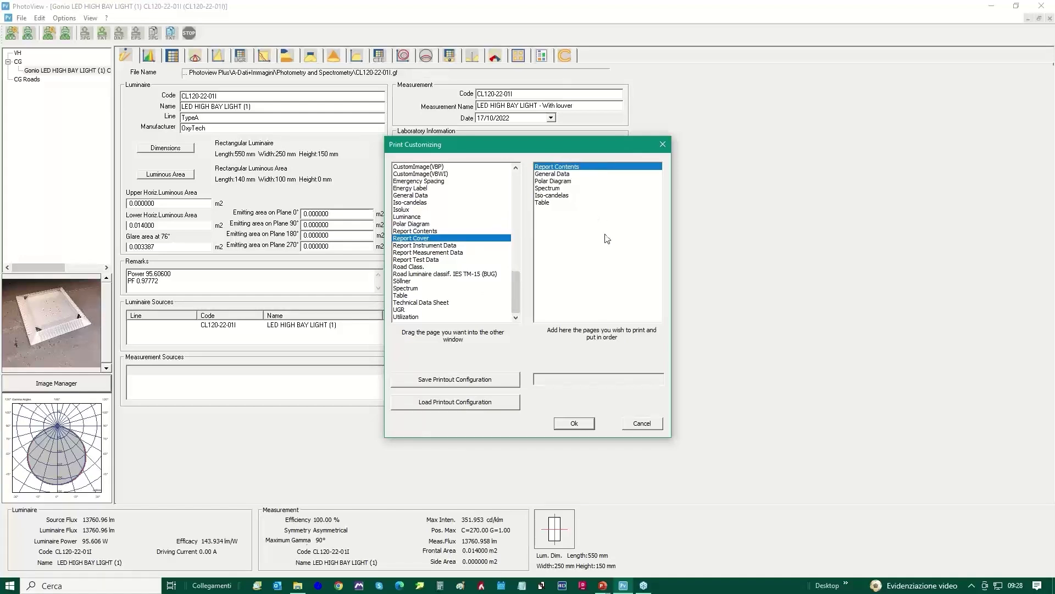
pyautogui.moveTo(420, 238); pyautogui.dragTo(550, 168)
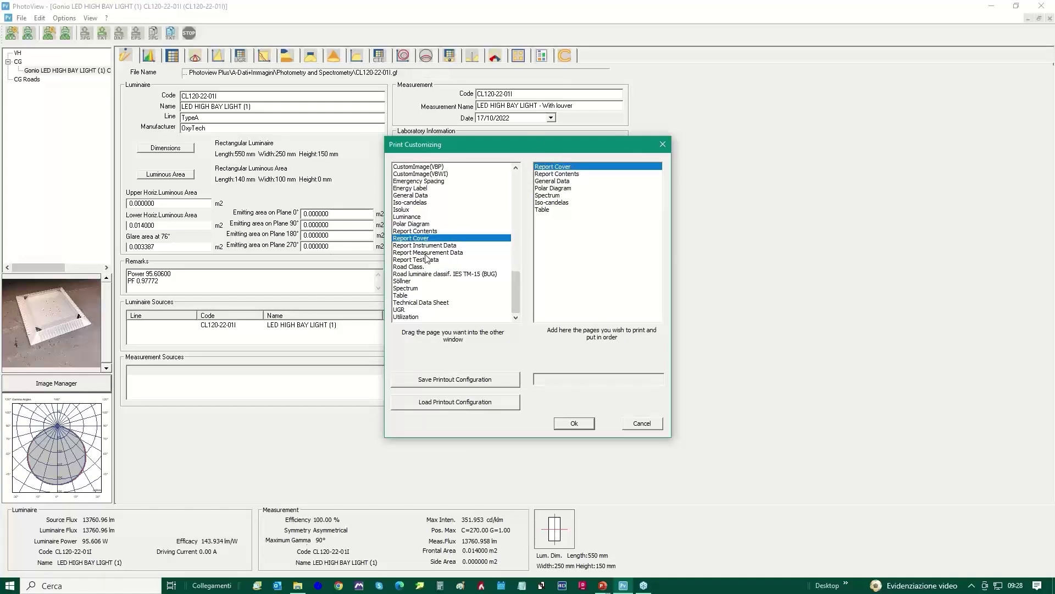
# Add the Report Instrument Data, Report Measurement Data and Report Test Data pages after Report Contents and confirm the print setup
pyautogui.moveTo(428, 247); pyautogui.dragTo(552, 180)
pyautogui.moveTo(432, 252)
pyautogui.mouseDown()
pyautogui.moveTo(498, 253)
pyautogui.moveTo(594, 191)
pyautogui.mouseUp()
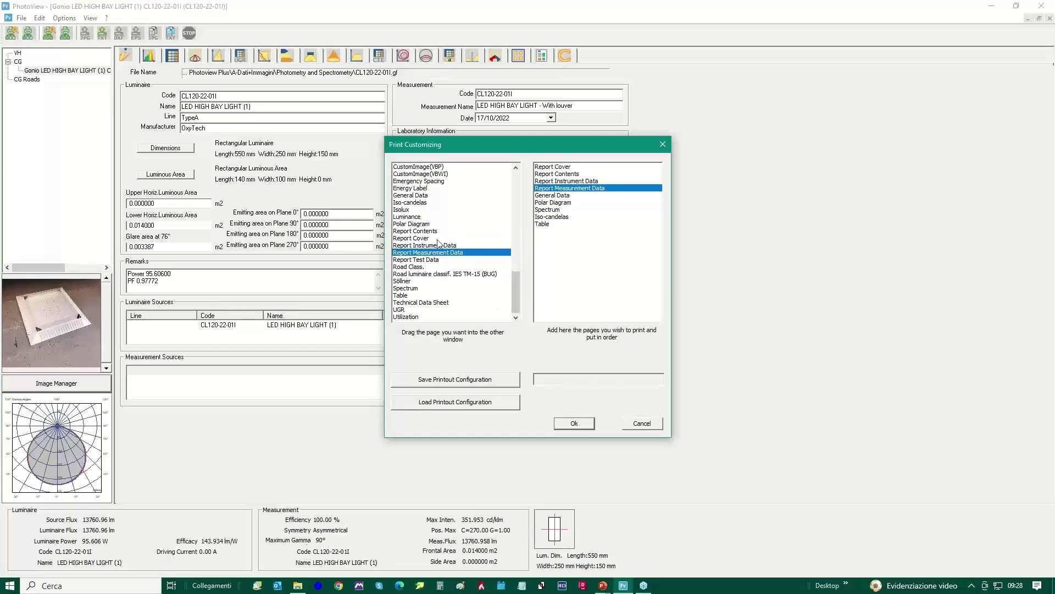
pyautogui.moveTo(418, 261)
pyautogui.mouseDown()
pyautogui.moveTo(473, 256)
pyautogui.moveTo(582, 208)
pyautogui.moveTo(584, 196)
pyautogui.mouseUp()
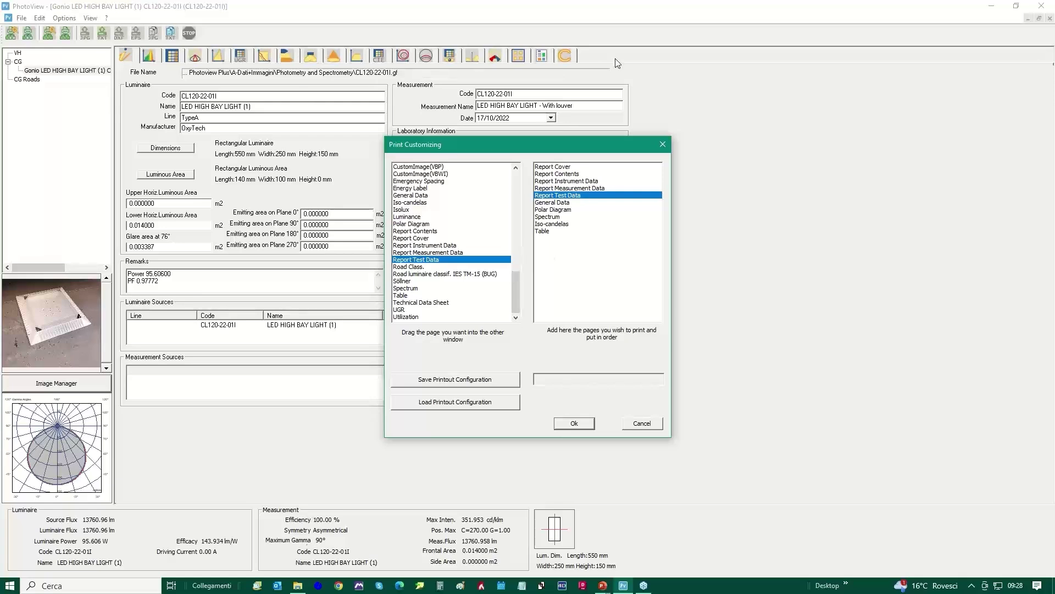
pyautogui.click(574, 424)
# Preview the custom print and review the report cover, contents, instrument data, measurement data and test data pages
pyautogui.click(22, 18)
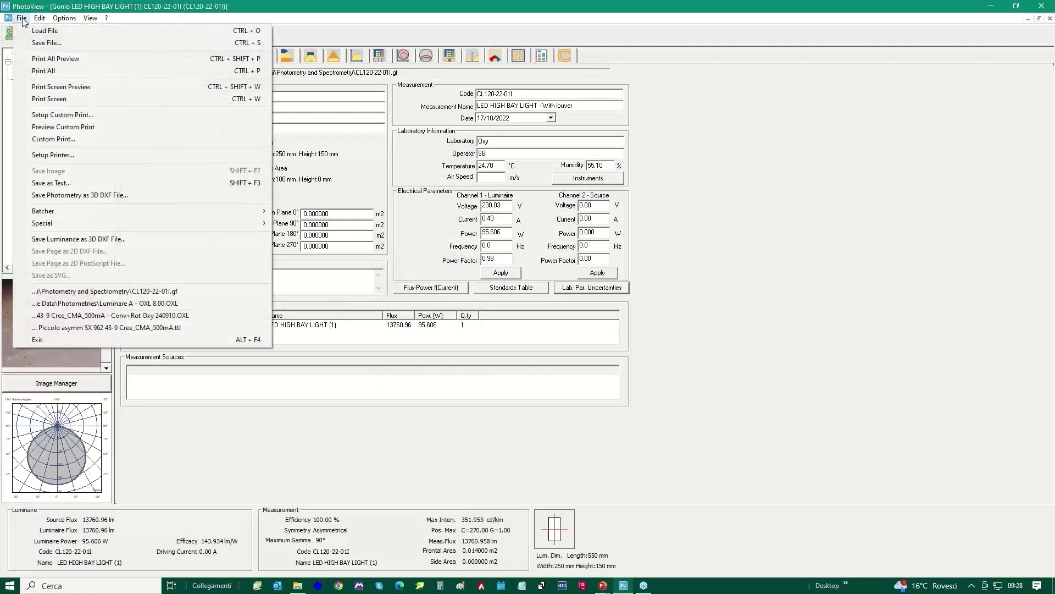
pyautogui.click(74, 128)
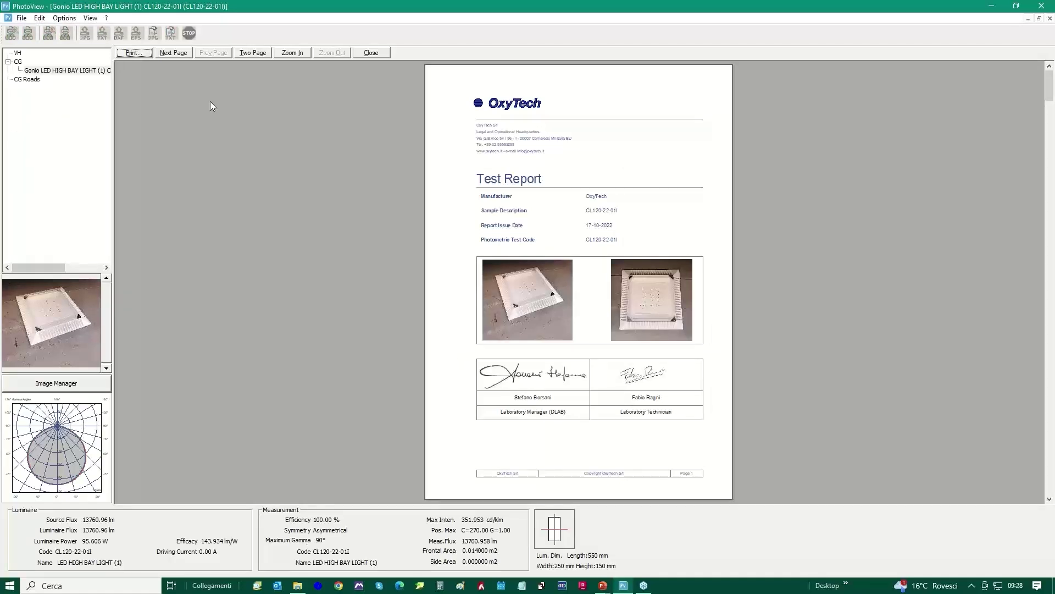
pyautogui.click(173, 53)
pyautogui.click(174, 52)
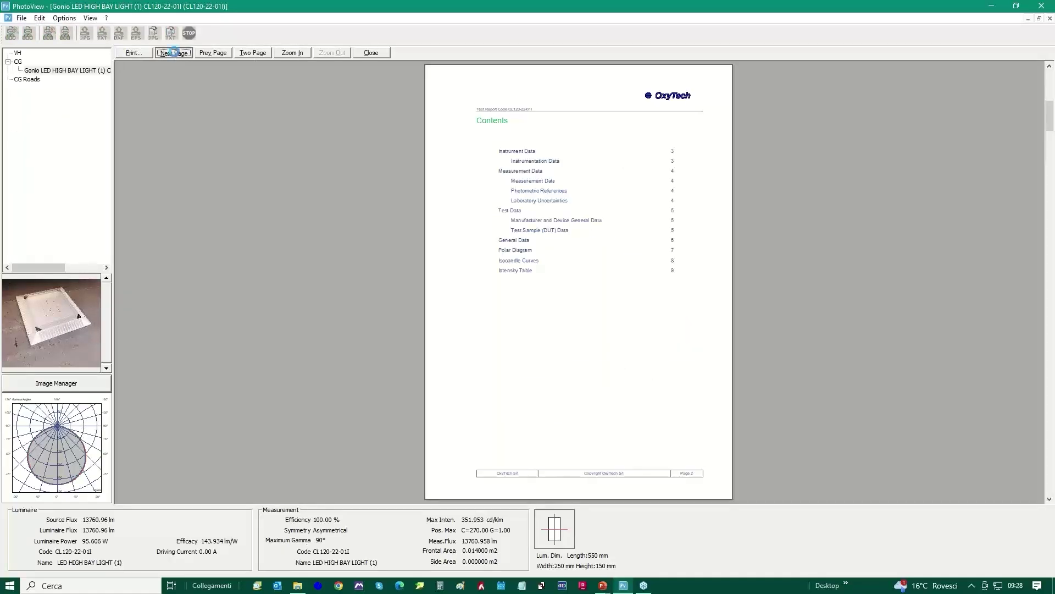
pyautogui.click(174, 53)
pyautogui.click(204, 53)
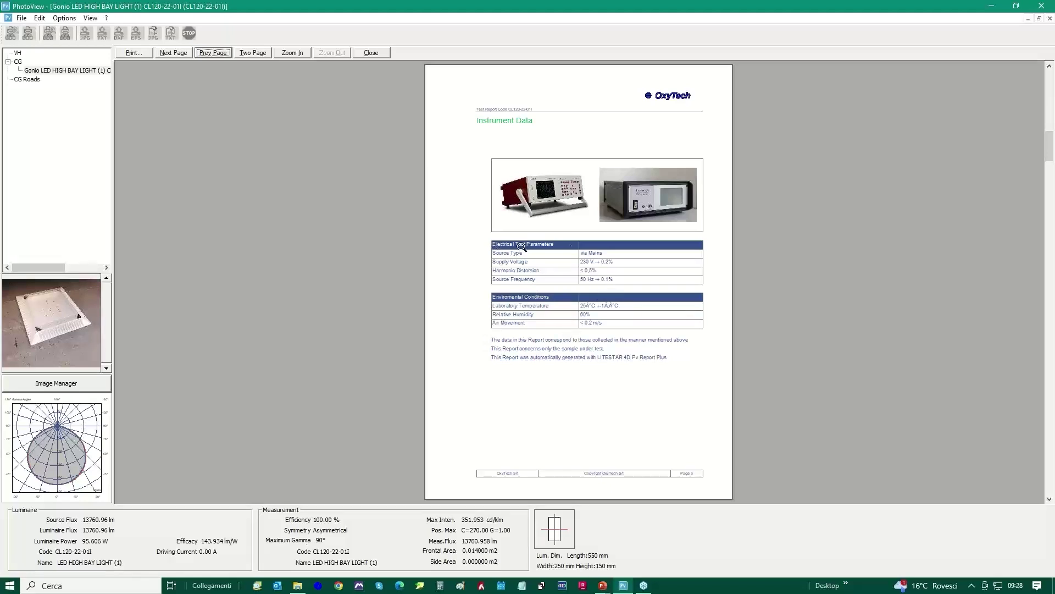
pyautogui.click(173, 53)
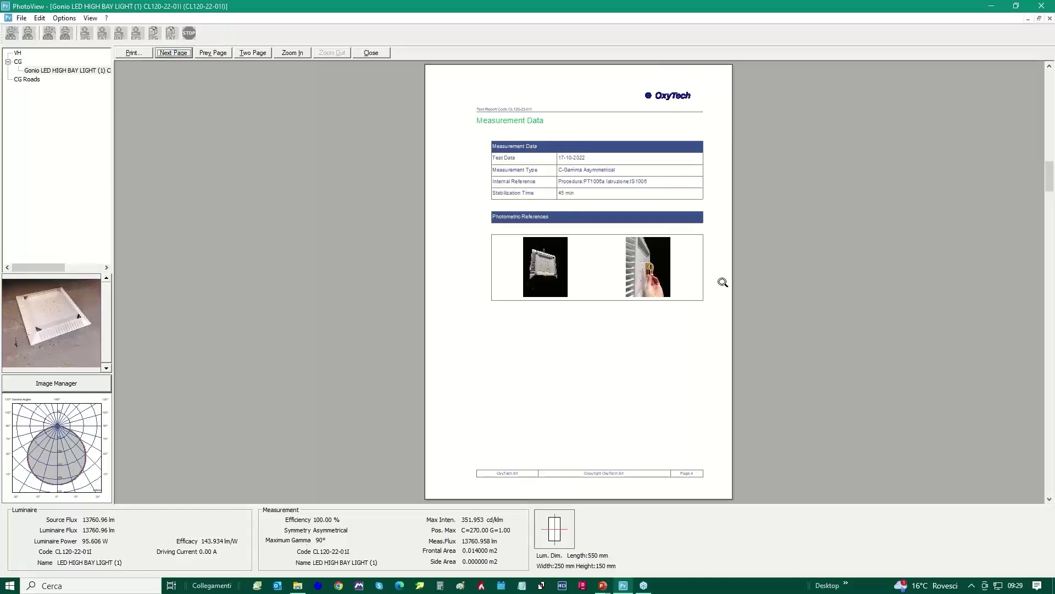
pyautogui.click(163, 53)
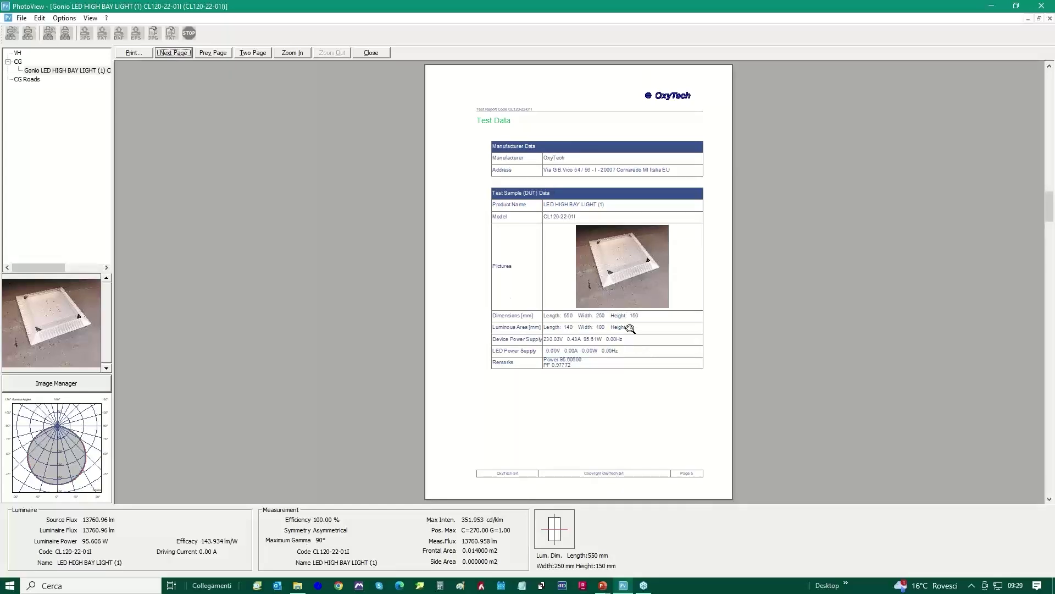
# Review the general data, polar diagram, iso-candela and intensity table pages through the end of the report, and close the preview
pyautogui.click(177, 52)
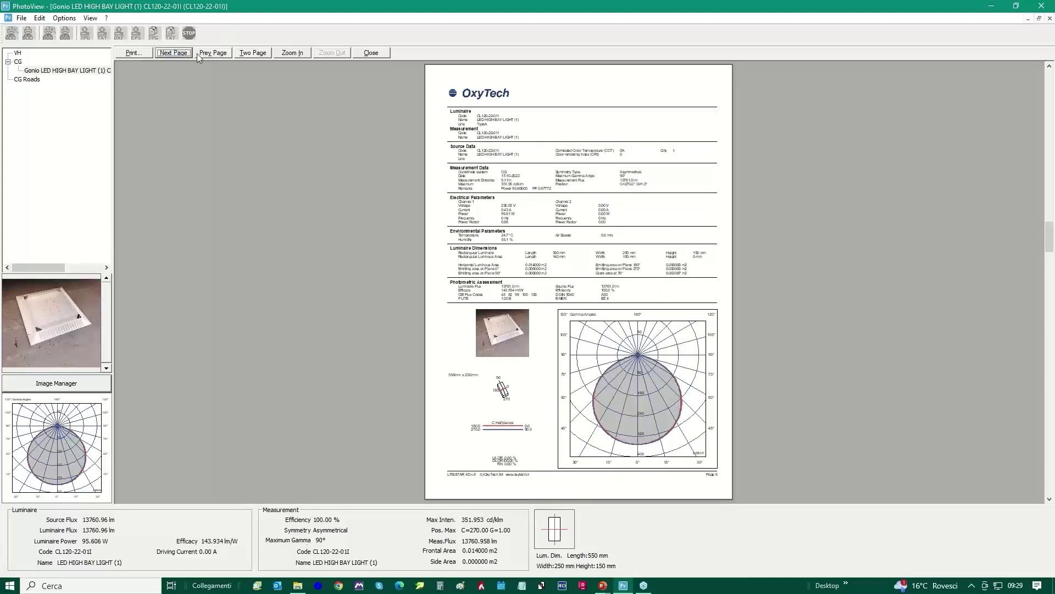
pyautogui.click(187, 53)
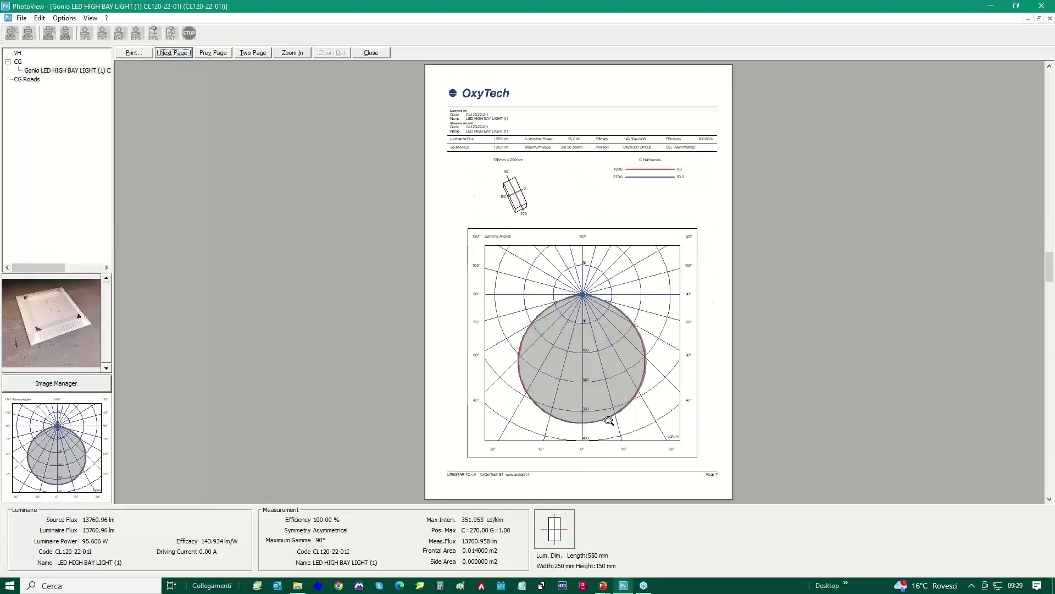
pyautogui.click(177, 55)
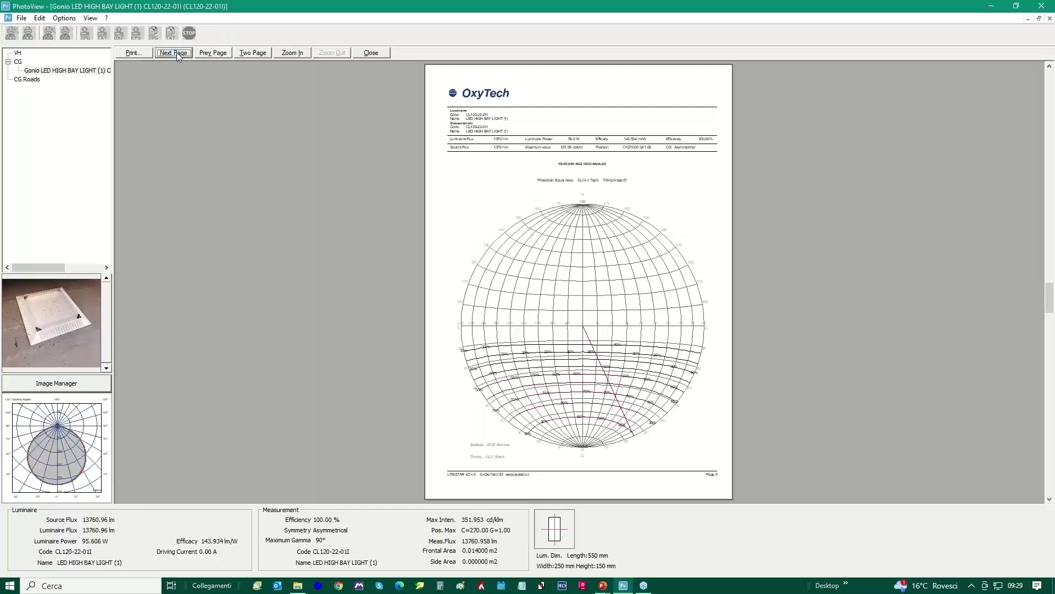
pyautogui.click(176, 53)
pyautogui.click(176, 52)
pyautogui.click(177, 53)
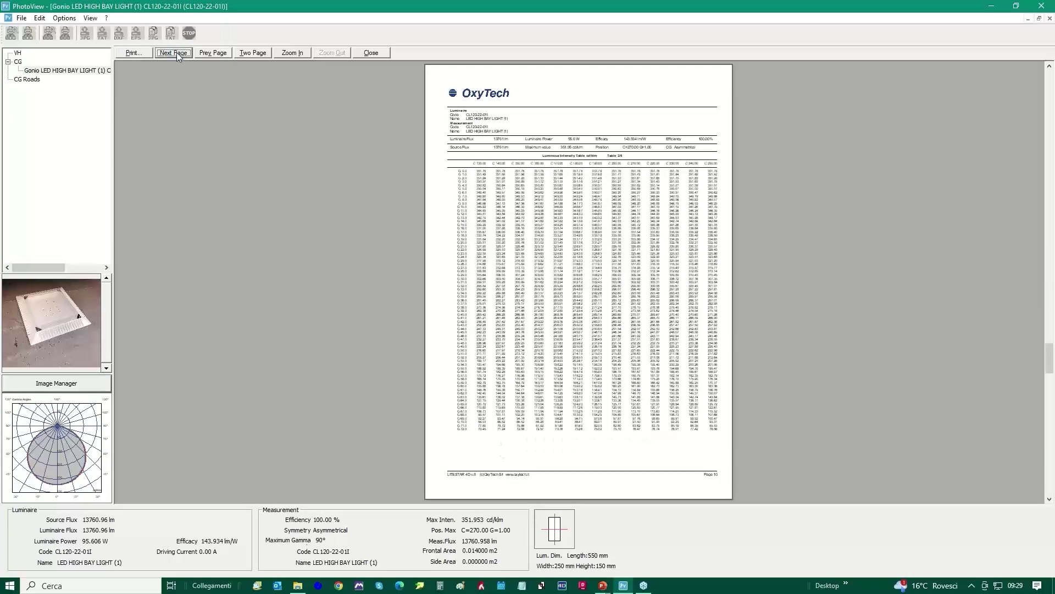
pyautogui.click(176, 52)
pyautogui.click(176, 52)
pyautogui.click(177, 52)
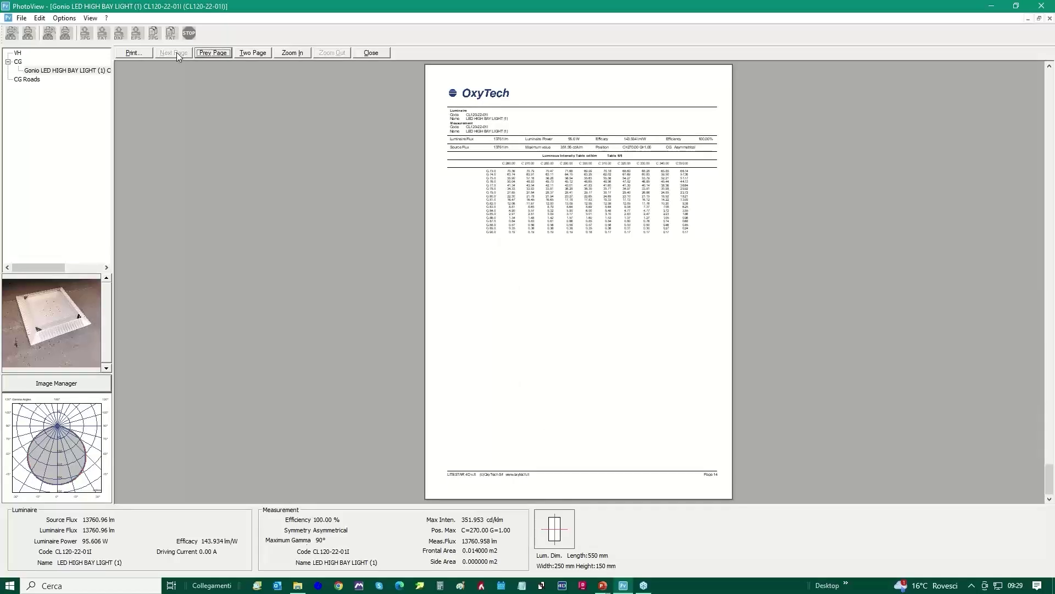
pyautogui.click(371, 53)
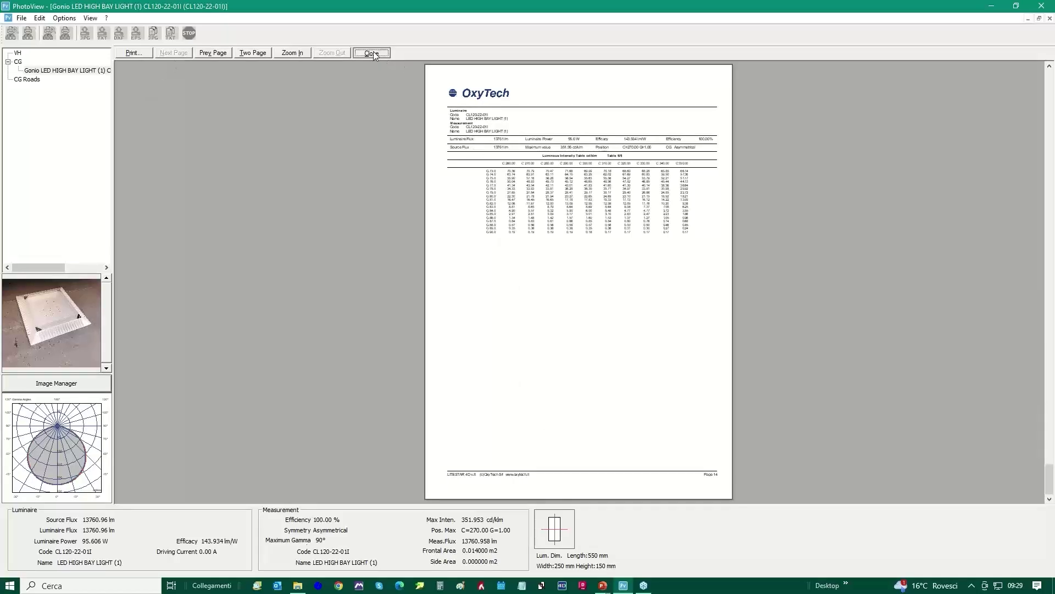
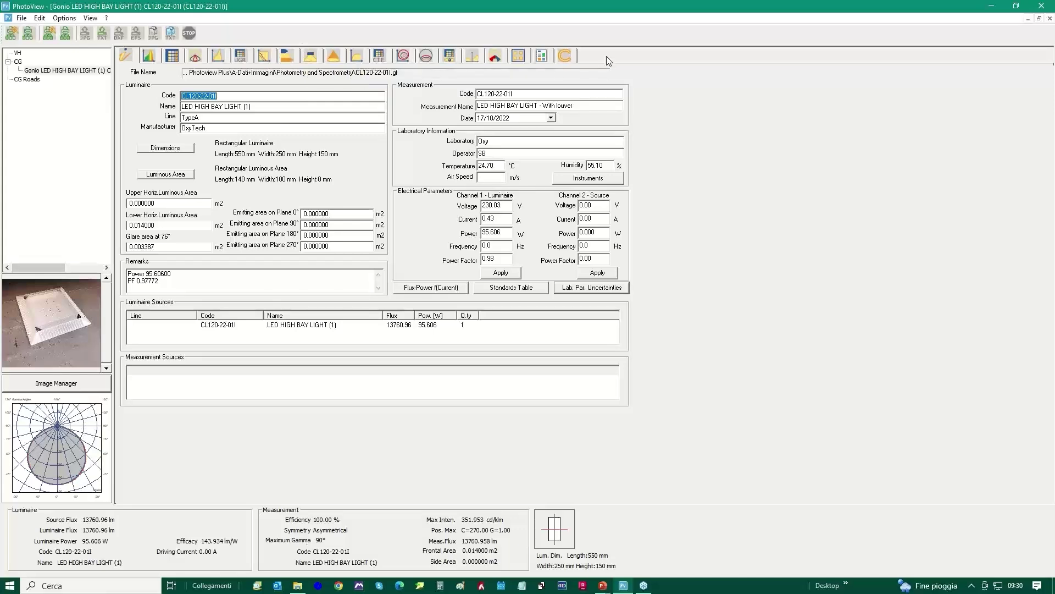
# Display the 3D photometric solid and rotate it to about 35° in Y and -37° in Z with all axes in view
pyautogui.click(311, 57)
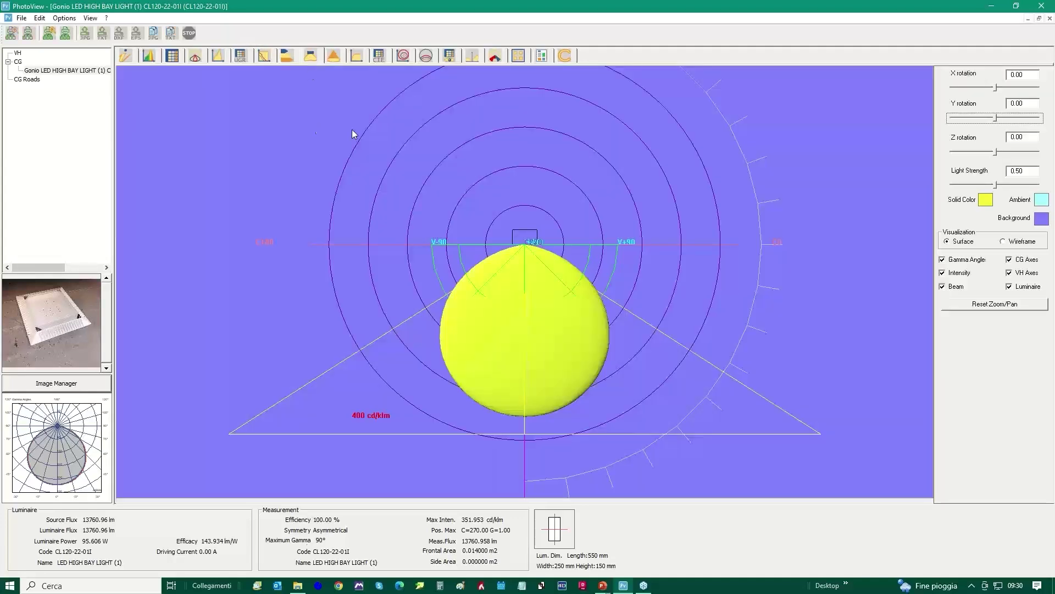
pyautogui.moveTo(441, 349); pyautogui.dragTo(589, 373)
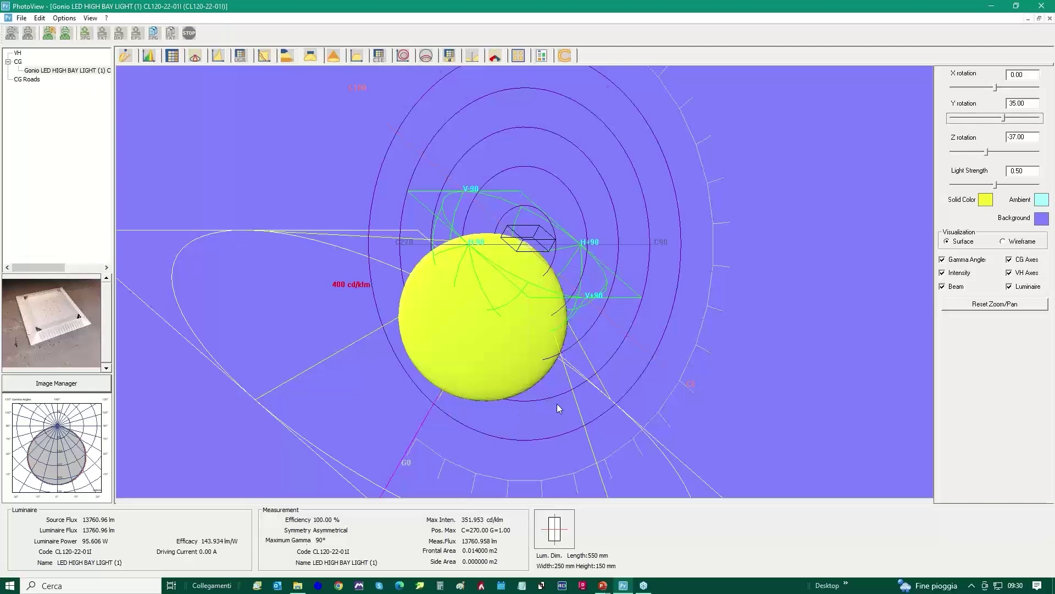
pyautogui.scroll(-5, 558, 406)
pyautogui.scroll(3, 483, 250)
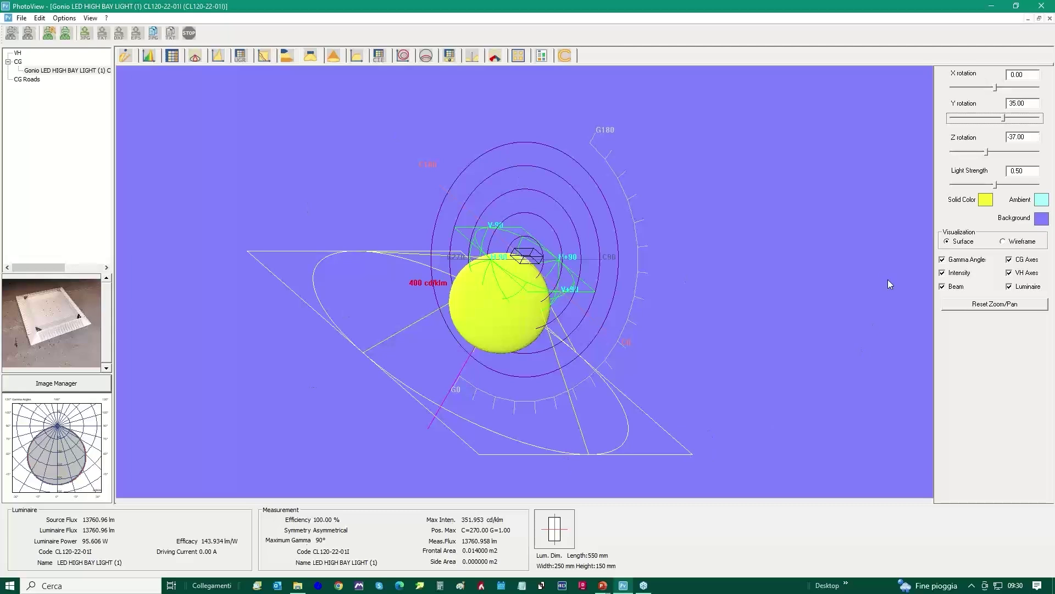
# Change the photometric solid's color to the first basic color, pink, and set the light strength to about 0.47
pyautogui.click(985, 200)
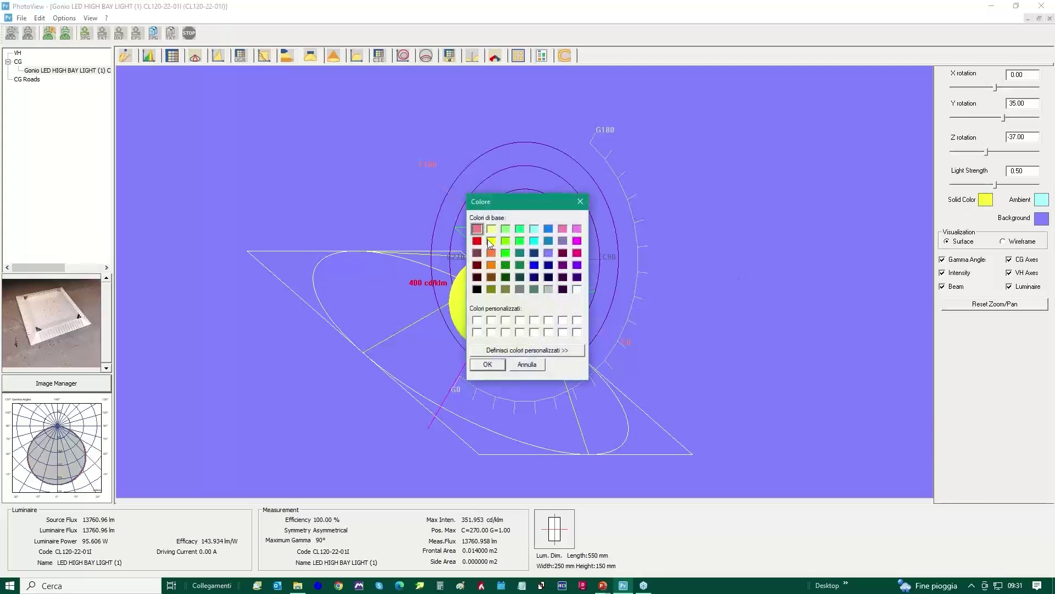
pyautogui.click(491, 364)
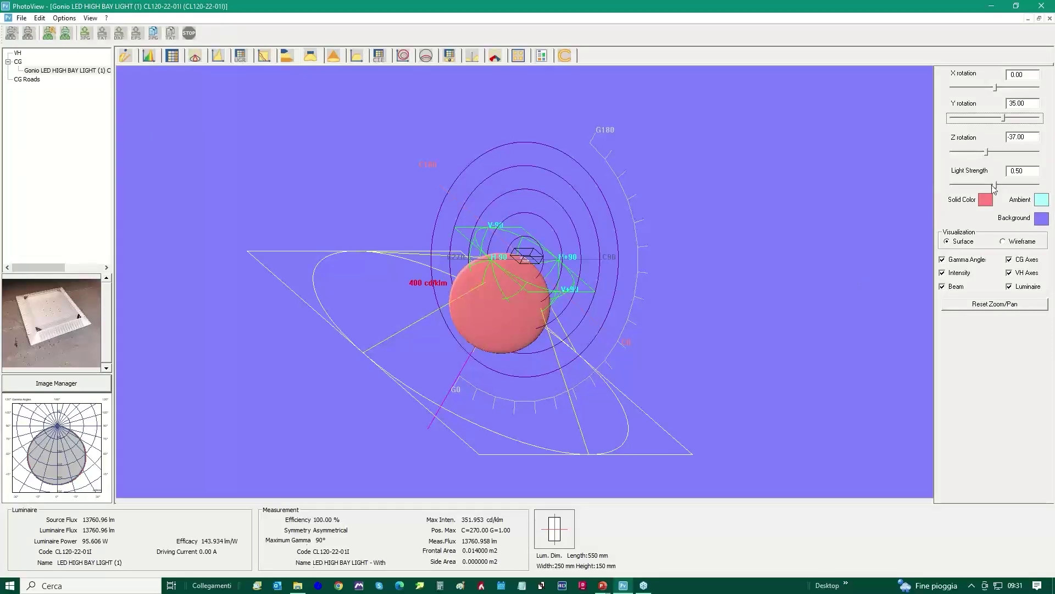
pyautogui.moveTo(993, 185)
pyautogui.mouseDown()
pyautogui.moveTo(1020, 185)
pyautogui.moveTo(973, 193)
pyautogui.moveTo(1018, 187)
pyautogui.moveTo(991, 191)
pyautogui.mouseUp()
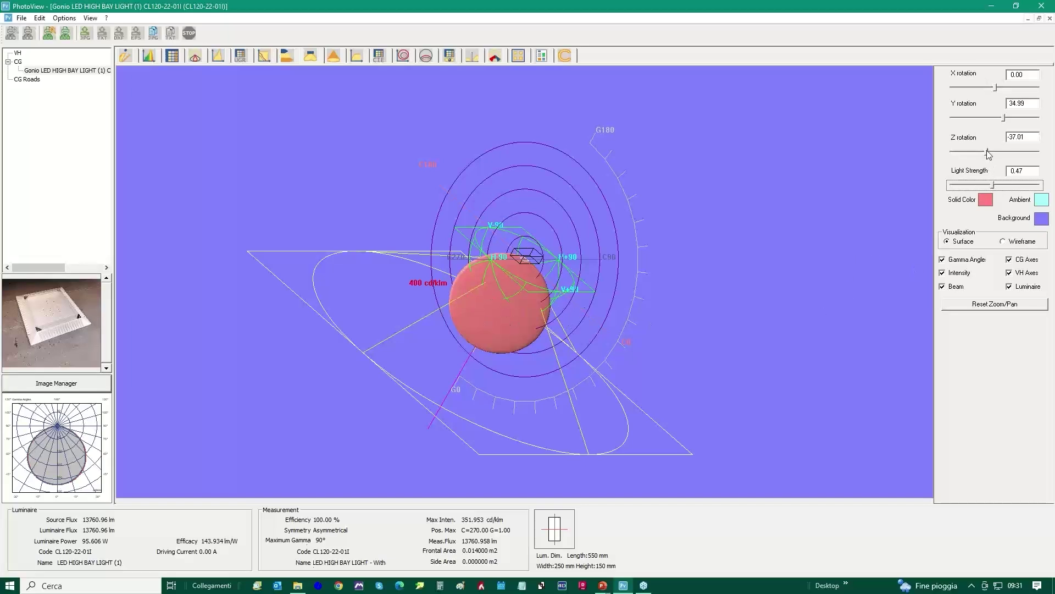
# Rotate the 3D solid to about 6.84 in X, -6.84 in Y and 54.68 in Z
pyautogui.moveTo(1005, 119)
pyautogui.mouseDown()
pyautogui.moveTo(986, 120)
pyautogui.moveTo(1014, 121)
pyautogui.mouseUp()
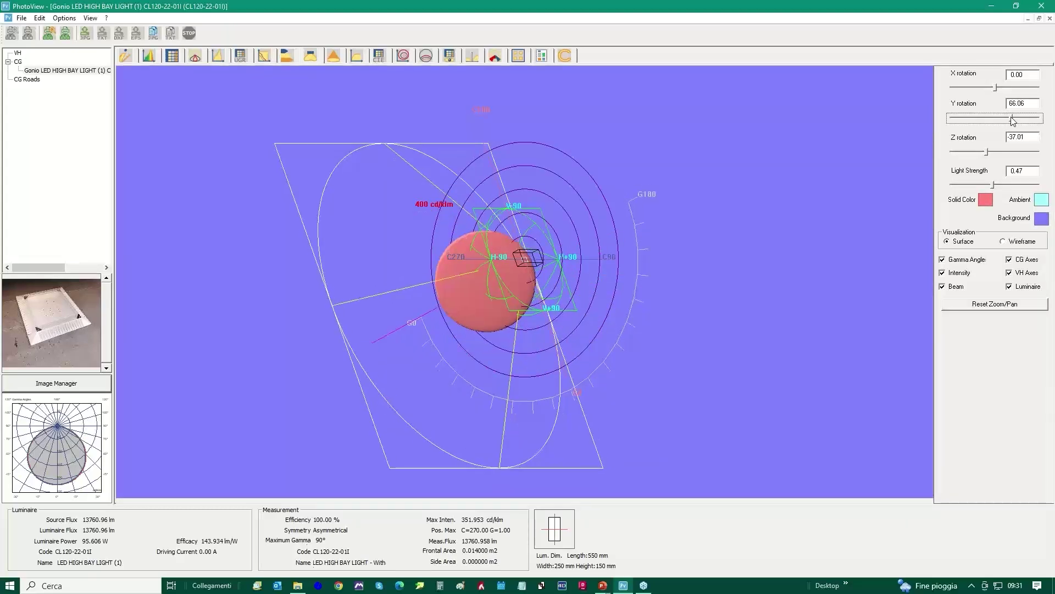
pyautogui.moveTo(563, 302); pyautogui.dragTo(622, 247)
pyautogui.moveTo(612, 262); pyautogui.dragTo(641, 263, button='right')
pyautogui.moveTo(682, 264); pyautogui.dragTo(623, 247)
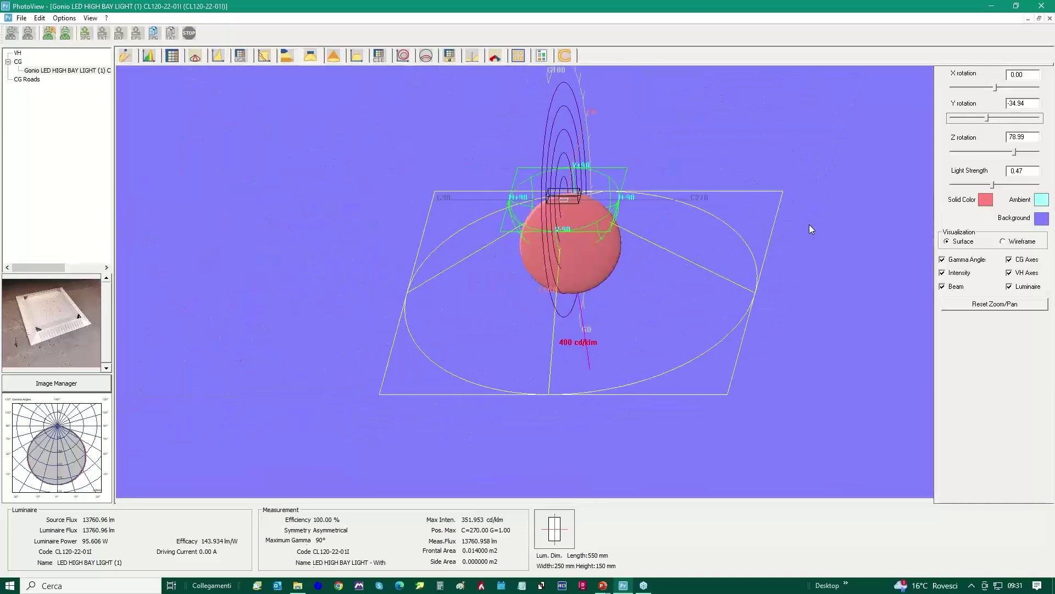
pyautogui.click(996, 87)
pyautogui.moveTo(996, 88); pyautogui.dragTo(992, 118)
pyautogui.moveTo(1017, 156)
pyautogui.mouseDown()
pyautogui.moveTo(975, 158)
pyautogui.moveTo(1008, 154)
pyautogui.mouseUp()
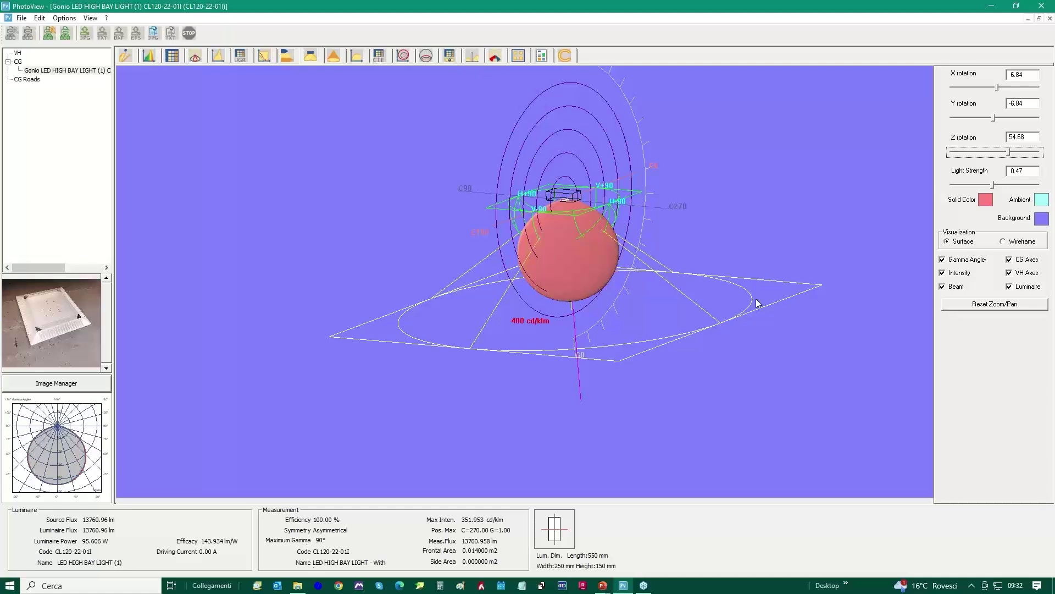
# Compare the solid's wireframe visualization with the surface one, ending on Surface
pyautogui.click(1002, 241)
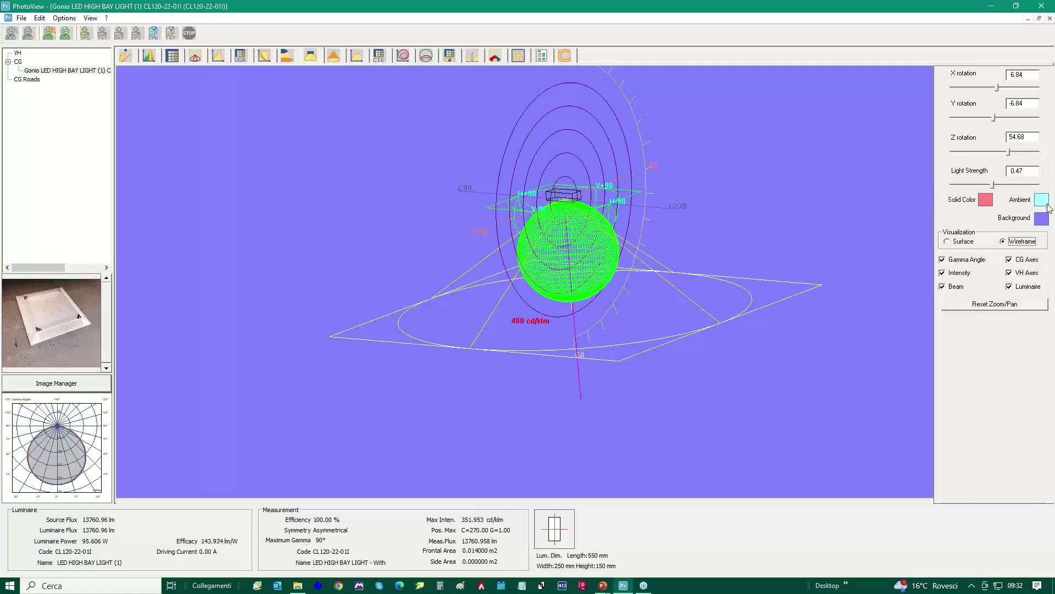
pyautogui.click(946, 241)
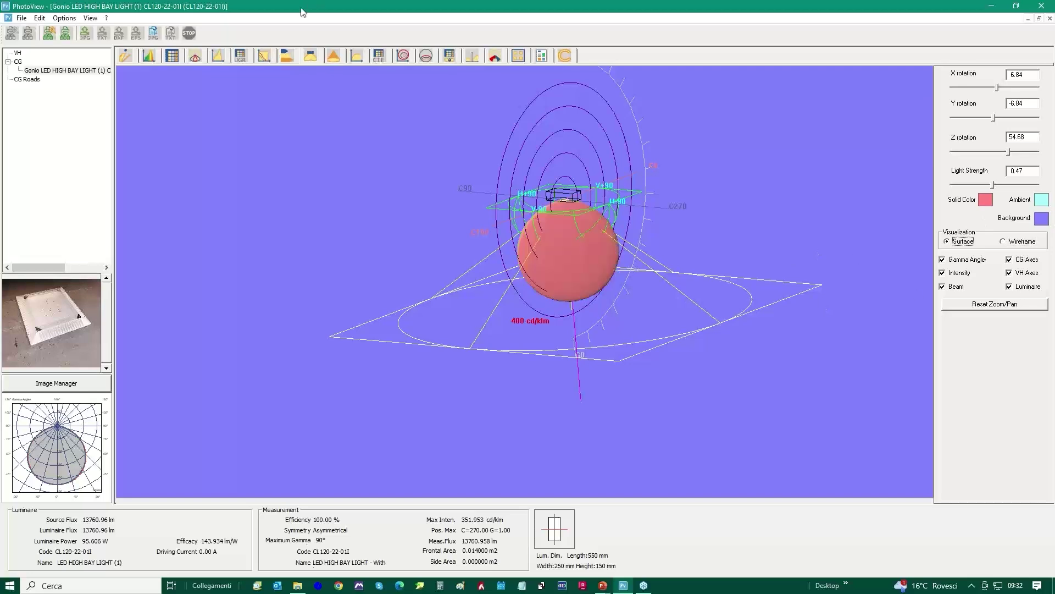
# Open the beam diagram and compare the 3D Beam and C0 Beam displays, ending on C0 Beam
pyautogui.click(333, 56)
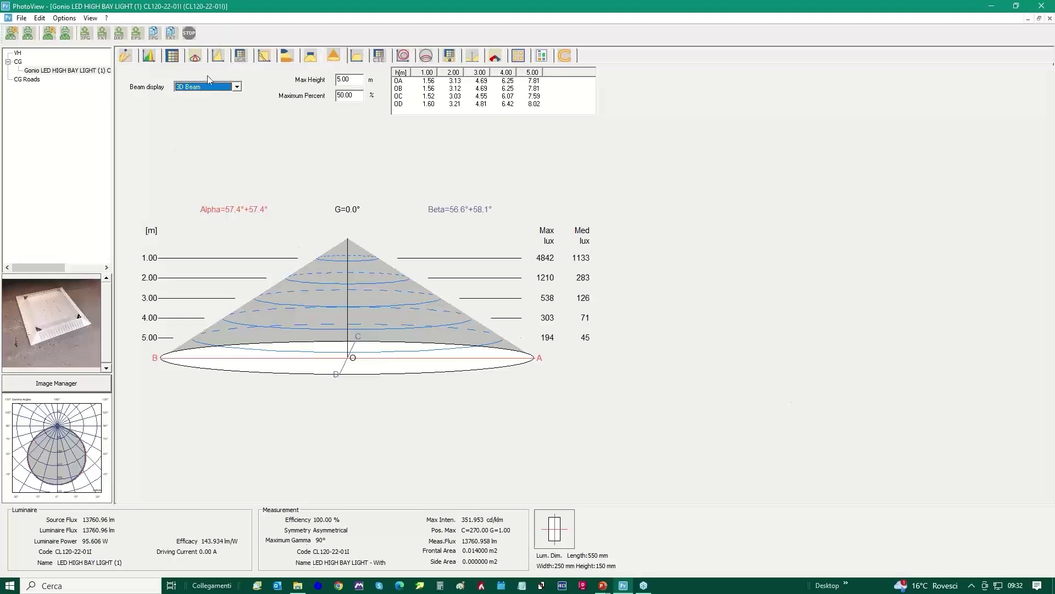
pyautogui.click(237, 87)
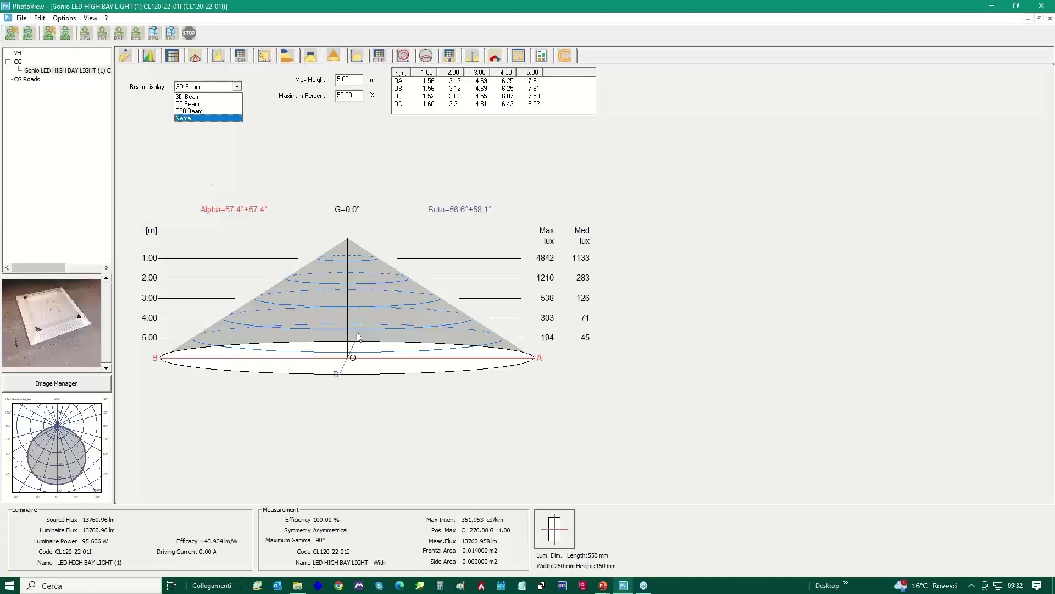
pyautogui.click(187, 104)
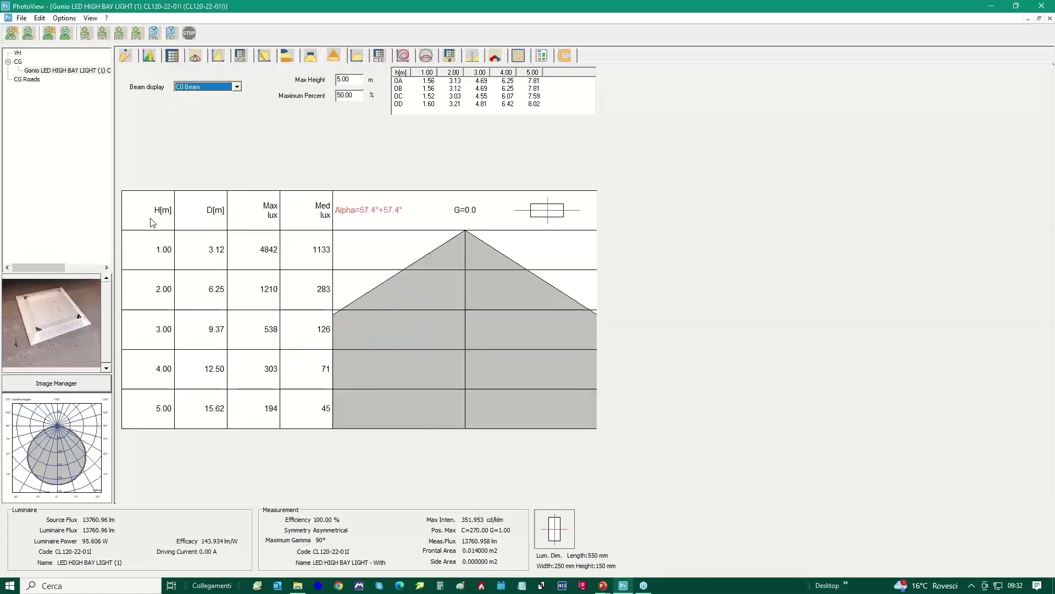
pyautogui.click(190, 87)
pyautogui.click(187, 97)
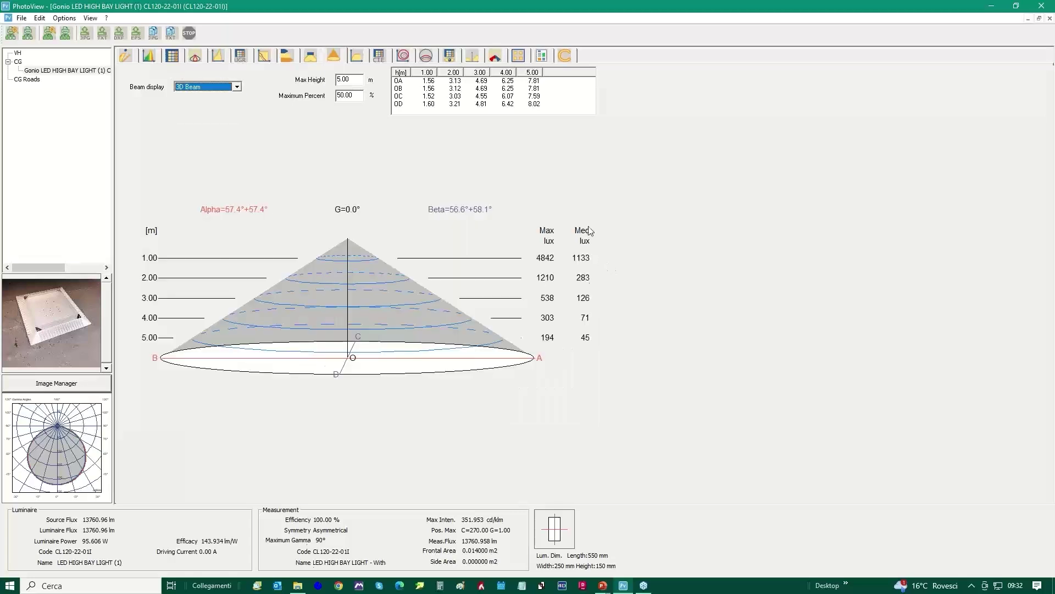
pyautogui.click(239, 85)
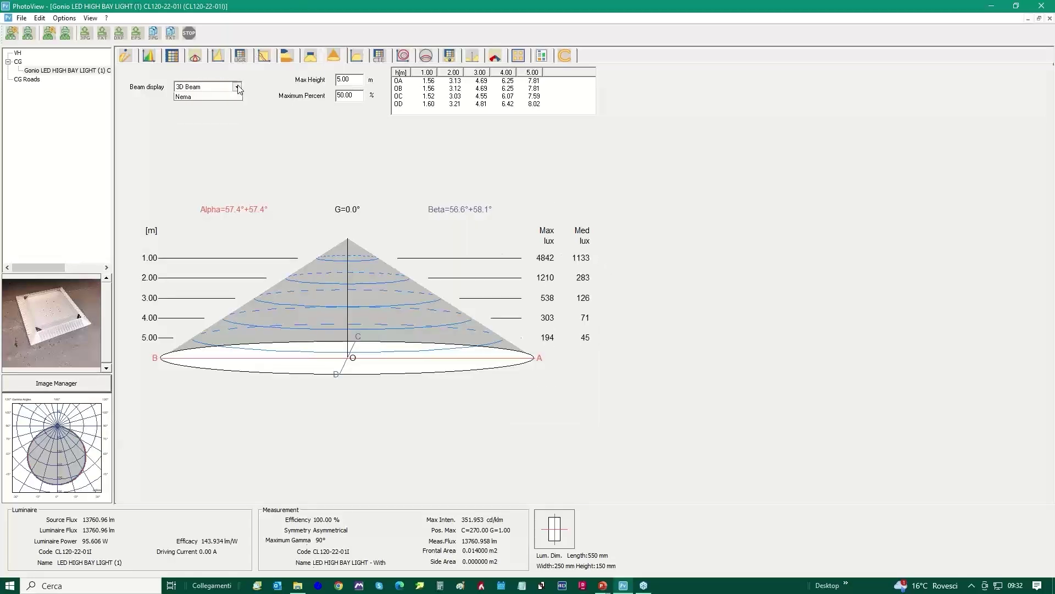
pyautogui.click(195, 104)
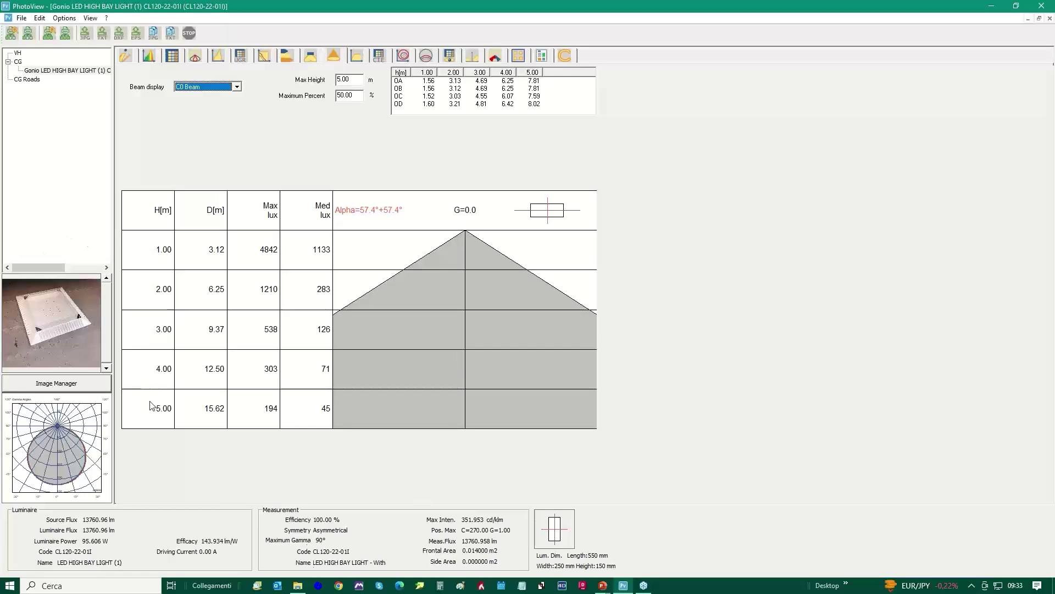
# Set the beam diagram's maximum height to 50 m and its maximum percent to 10%
pyautogui.doubleClick(354, 79)
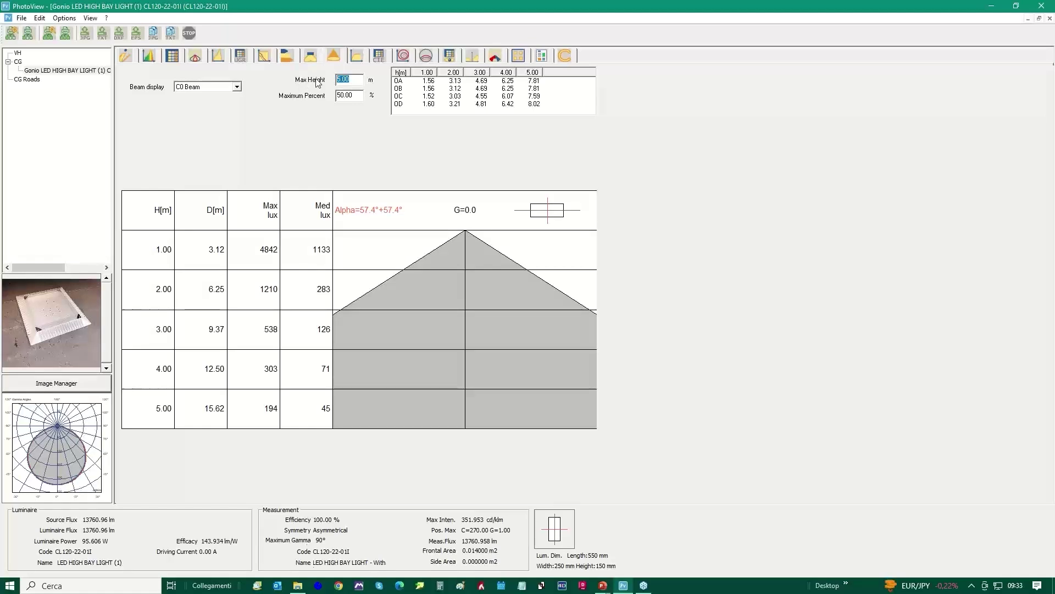
pyautogui.write('50')
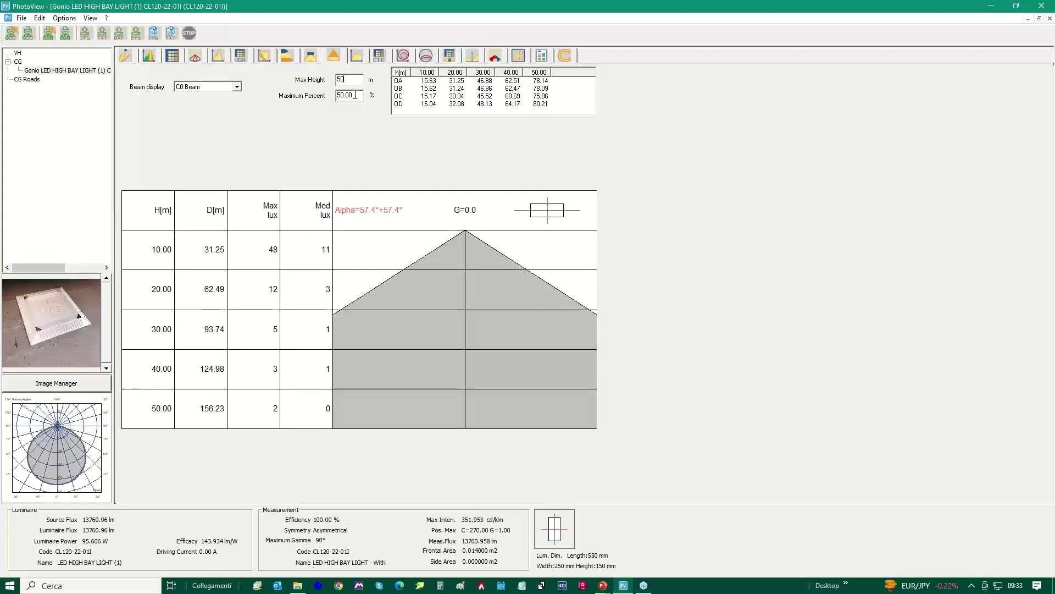
pyautogui.press('Tab')
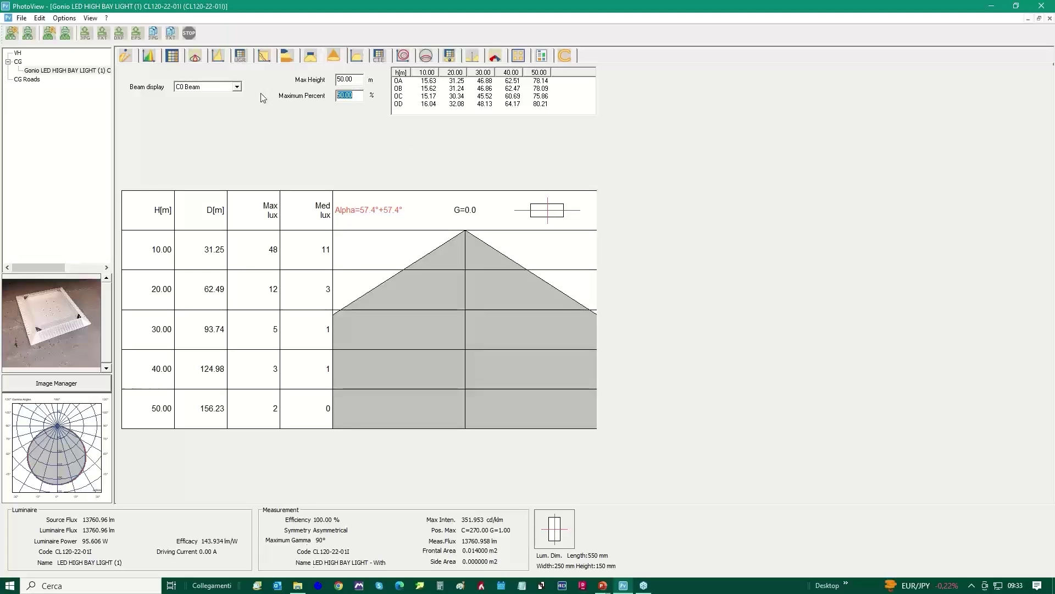
pyautogui.write('10')
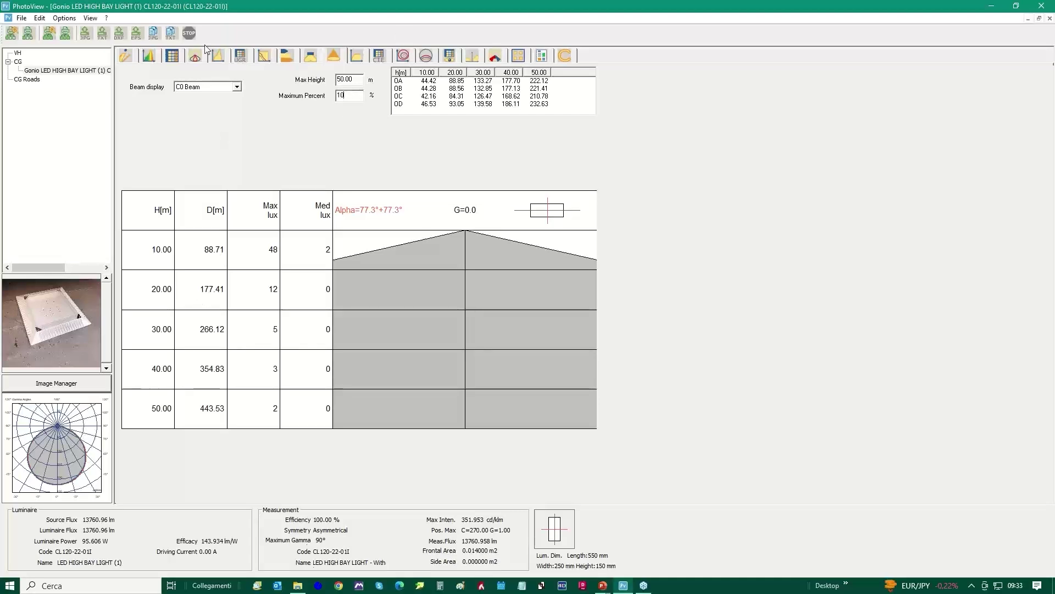
# Display the luminaire's polar diagram for the C-planes
pyautogui.click(195, 56)
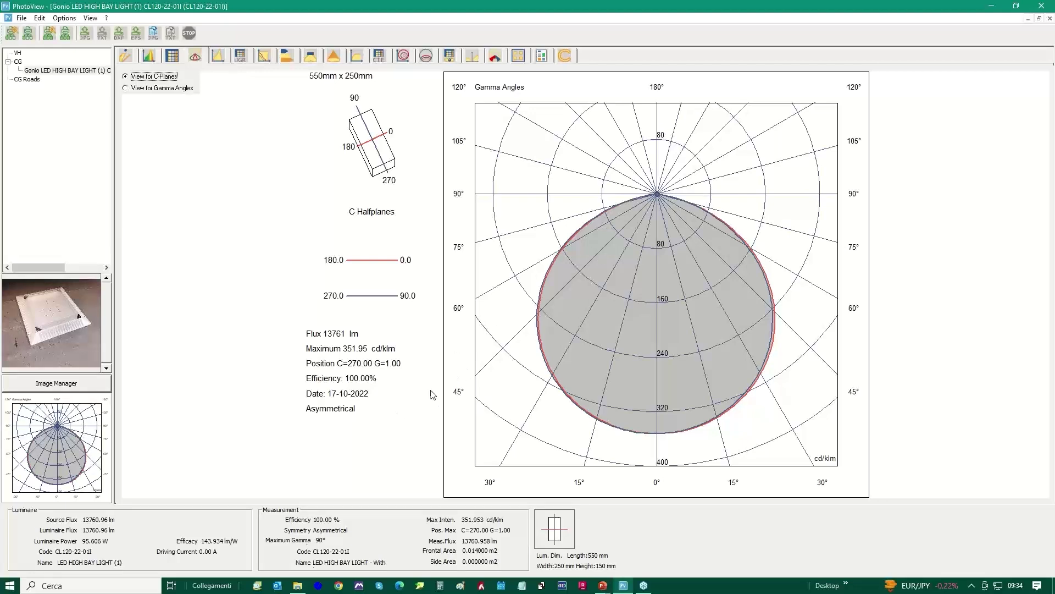
# Open the beam diagram and set its maximum percent to 50%
pyautogui.click(334, 55)
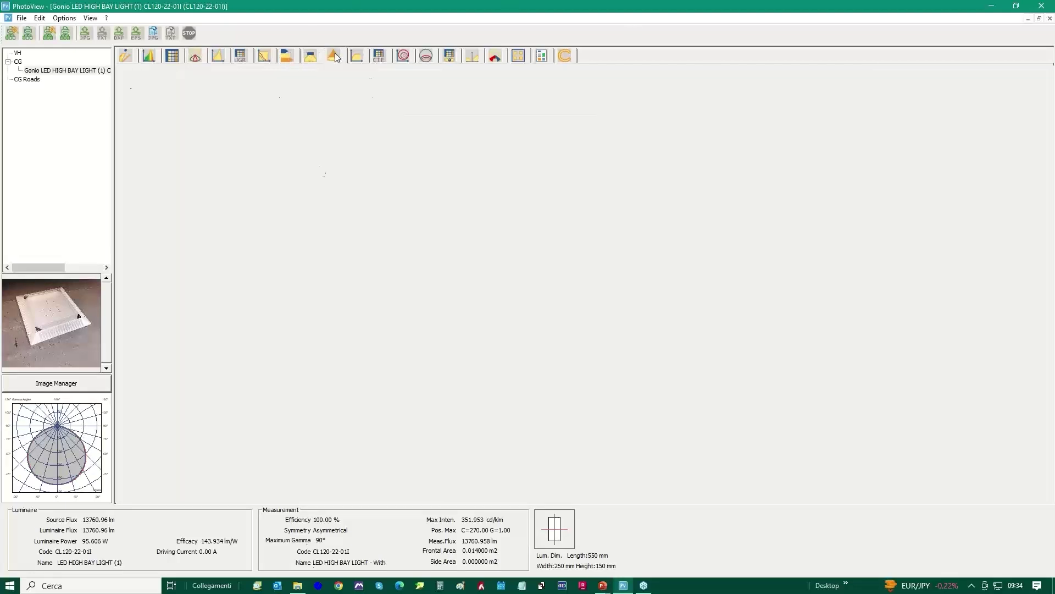
pyautogui.doubleClick(347, 93)
pyautogui.write('50')
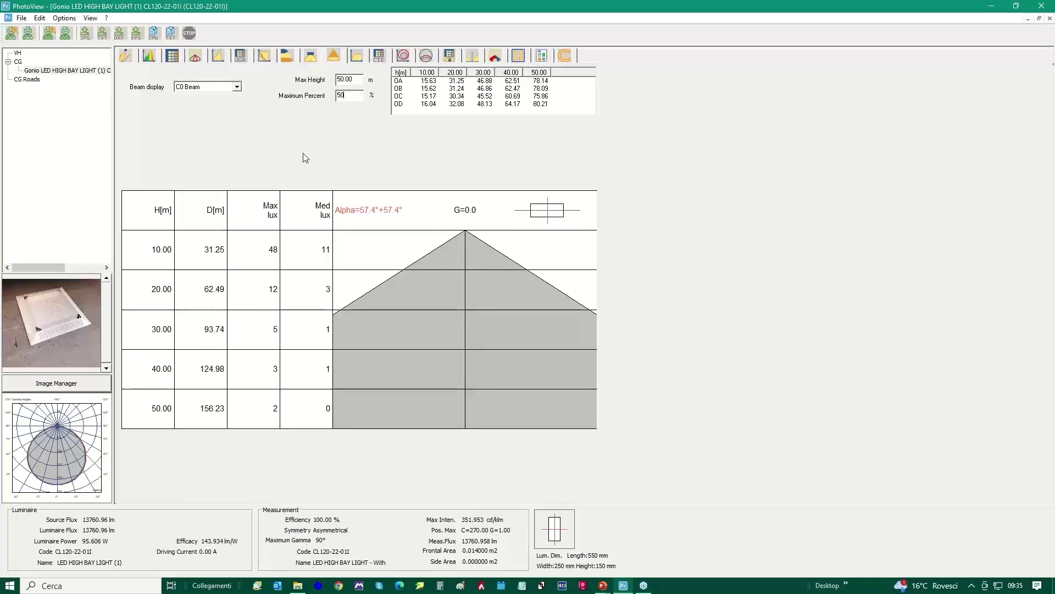
# Compare the C90 Beam and Nema displays of the beam diagram, ending on Nema
pyautogui.click(236, 87)
pyautogui.click(201, 112)
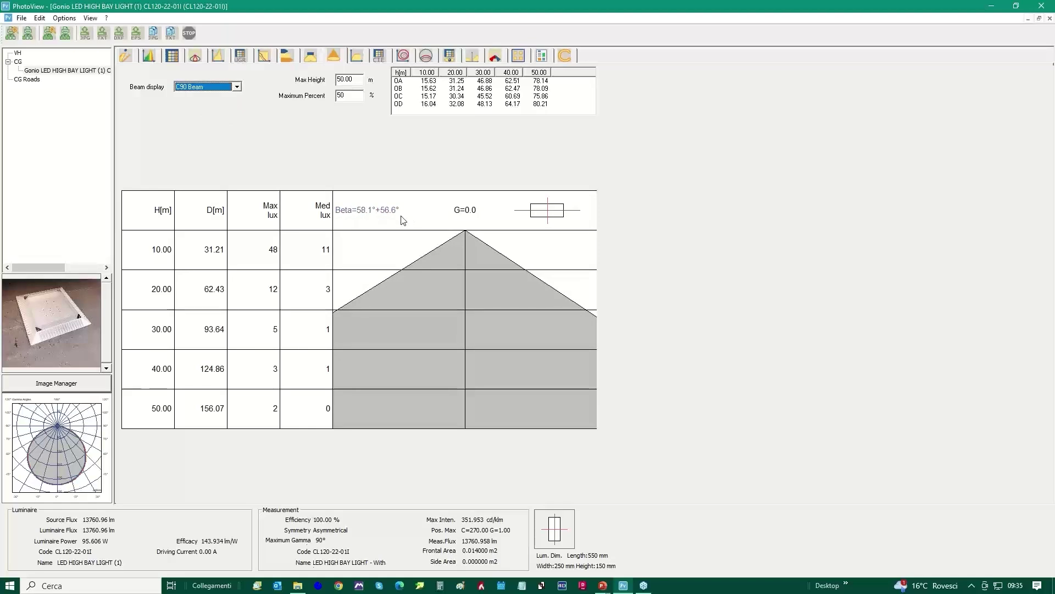
pyautogui.click(236, 87)
pyautogui.click(205, 116)
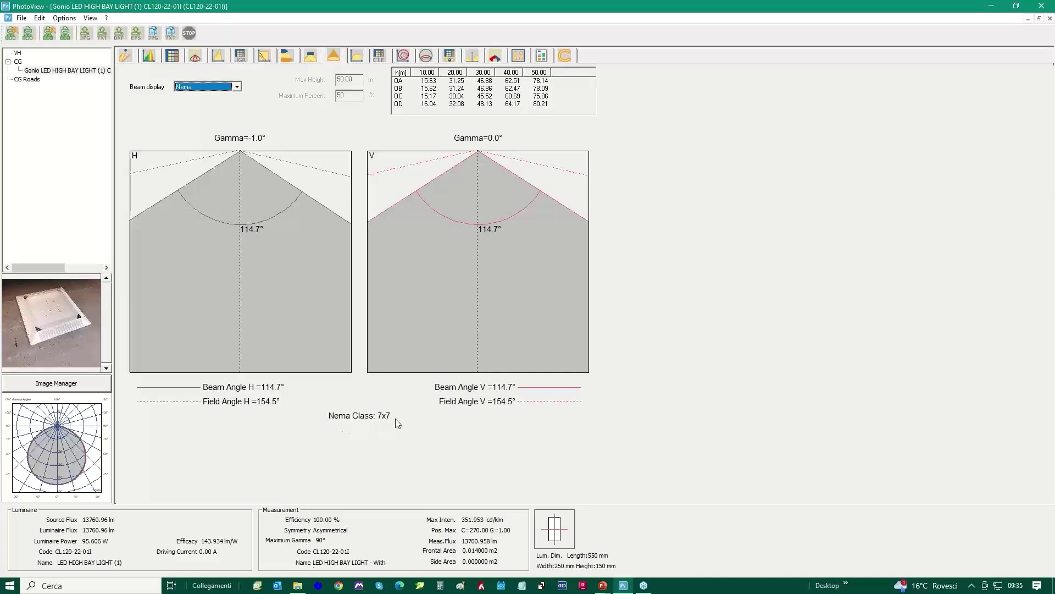
# Review the zonal flux page with the CIE flux codes and the CIE utilization table
pyautogui.click(353, 56)
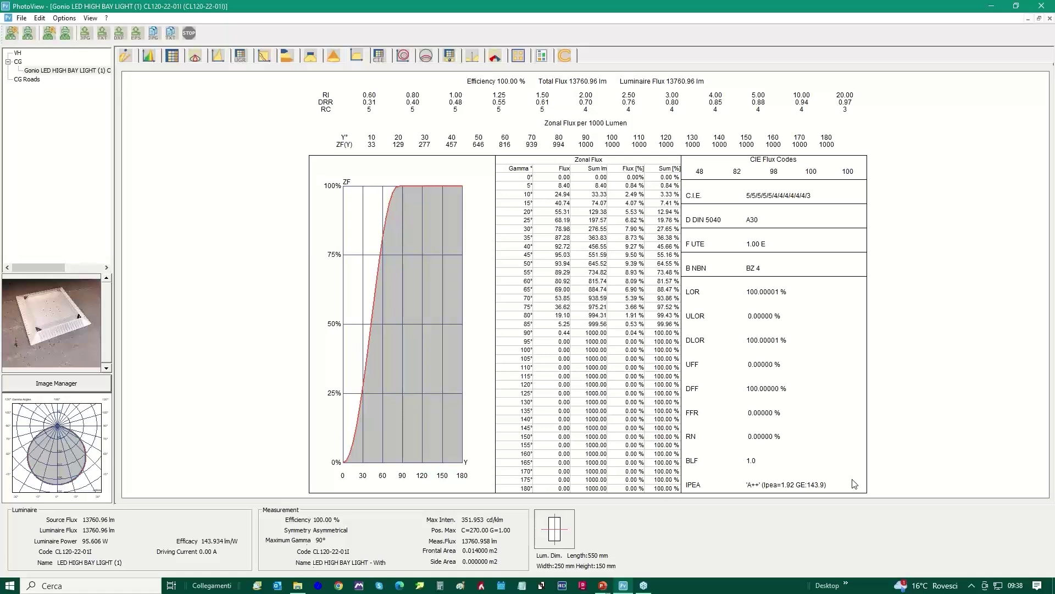
pyautogui.click(379, 55)
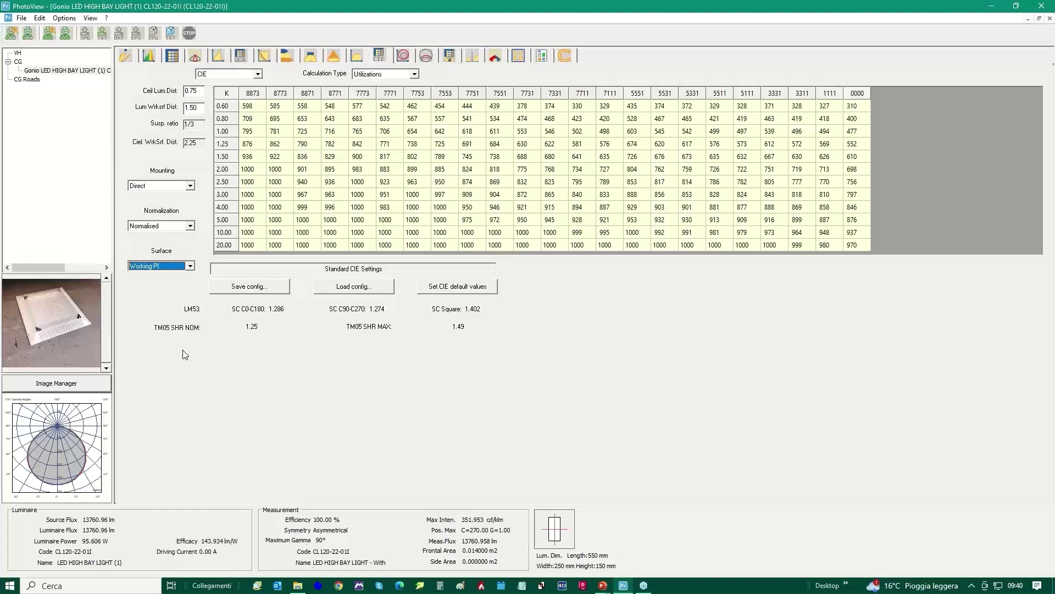
# Open the floor isolux diagram and look through its value types, keeping Absolute
pyautogui.click(403, 56)
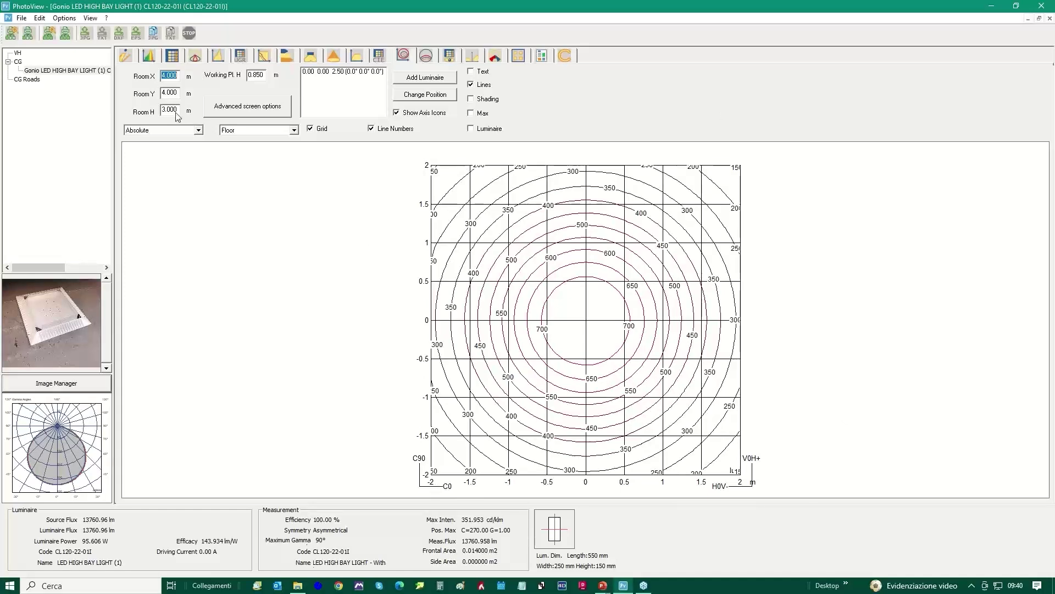
pyautogui.click(197, 131)
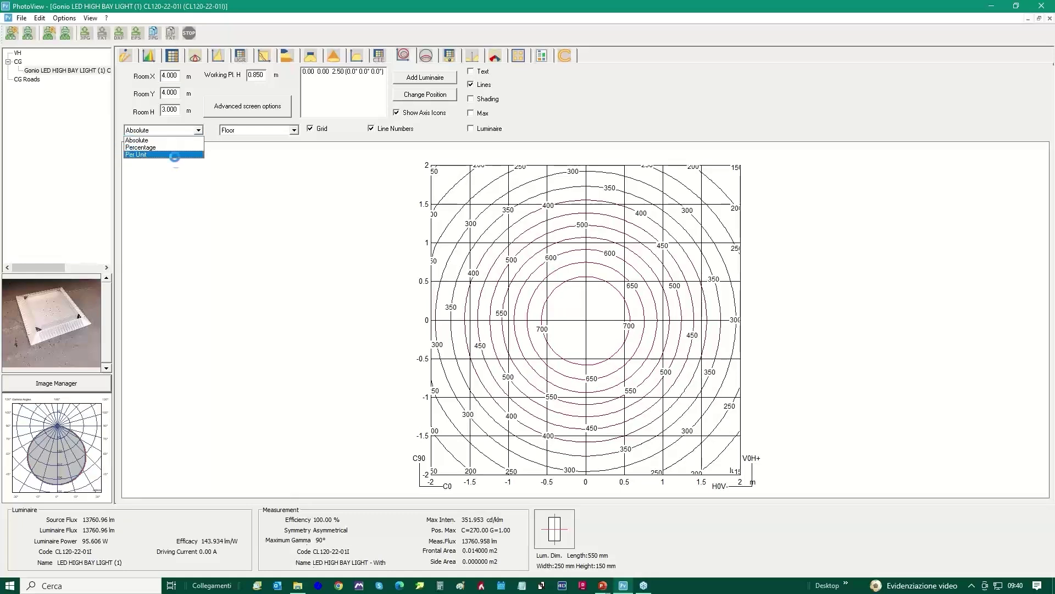
pyautogui.click(248, 180)
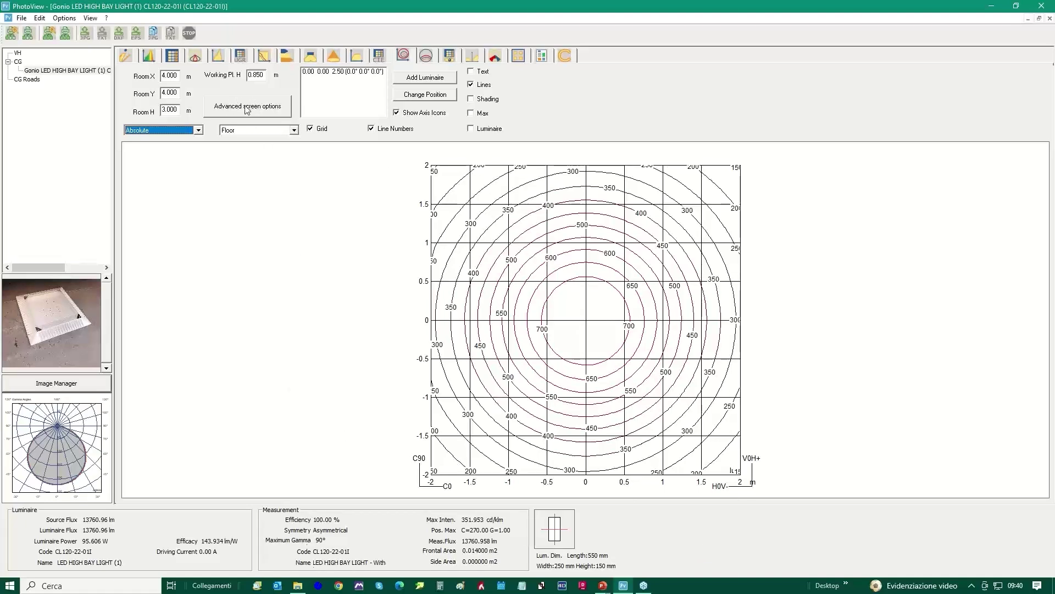
pyautogui.moveTo(265, 74); pyautogui.dragTo(223, 74)
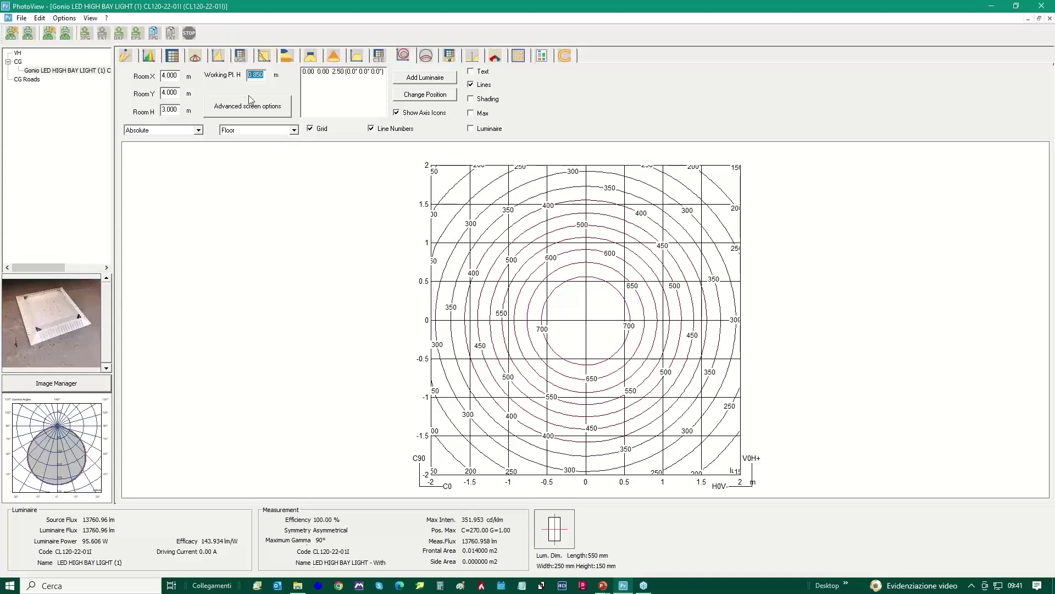
# In the advanced isoline options, set the automatic level delta to 100 and apply it
pyautogui.click(246, 107)
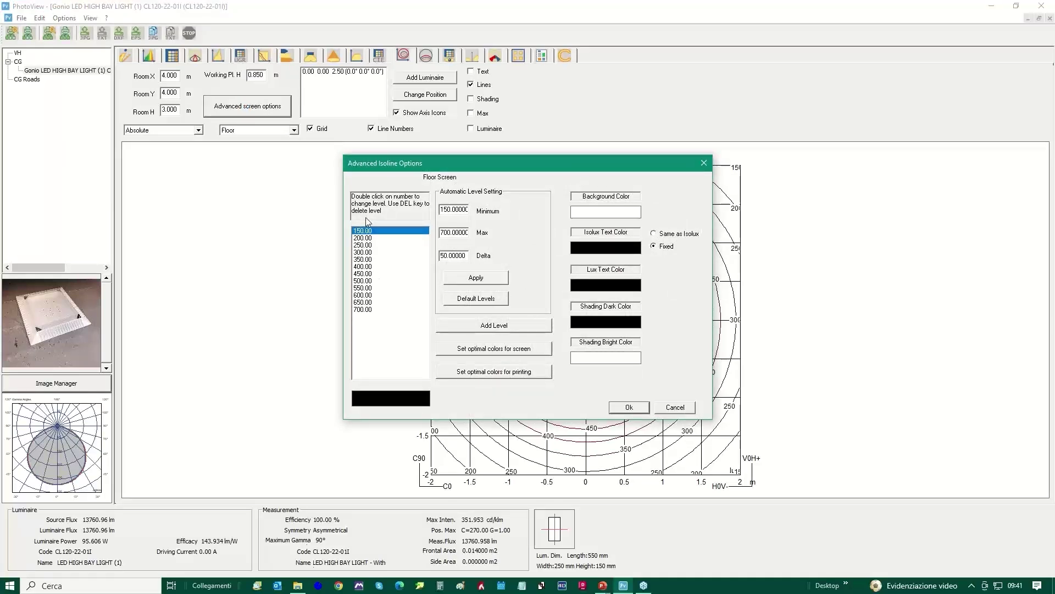
pyautogui.click(441, 209)
pyautogui.moveTo(510, 162); pyautogui.dragTo(377, 163)
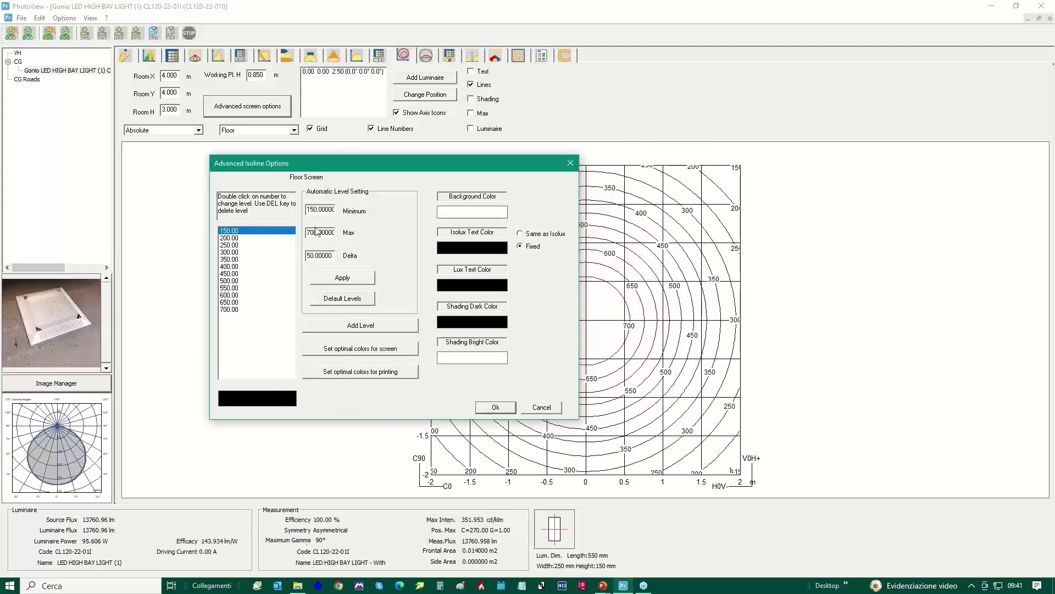
pyautogui.click(328, 253)
pyautogui.doubleClick(328, 253)
pyautogui.write('100')
pyautogui.click(350, 278)
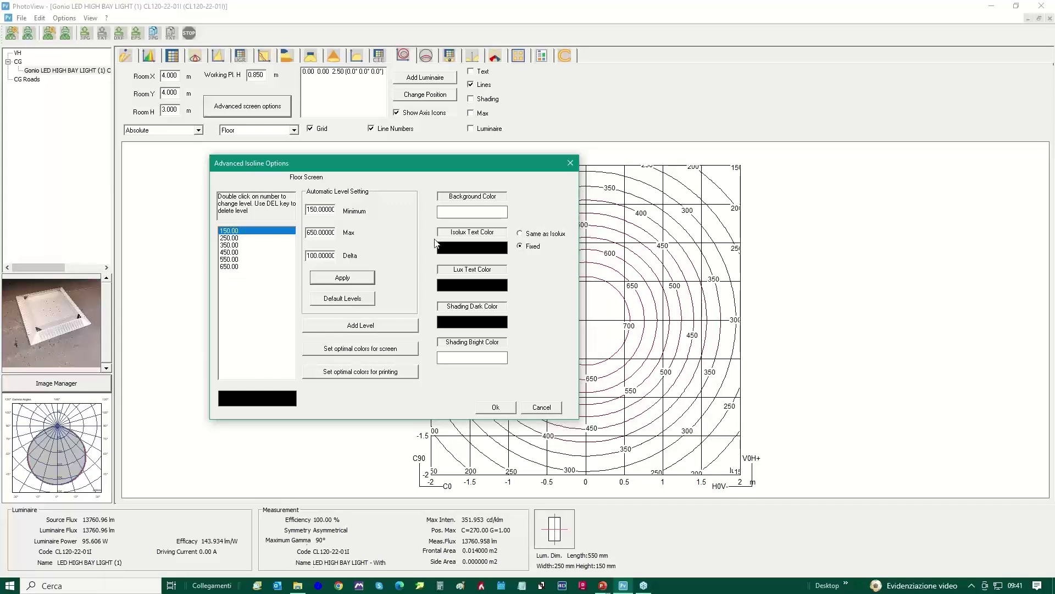
# Set the isolux diagram's background color to light yellow and accept the advanced isoline options
pyautogui.click(470, 214)
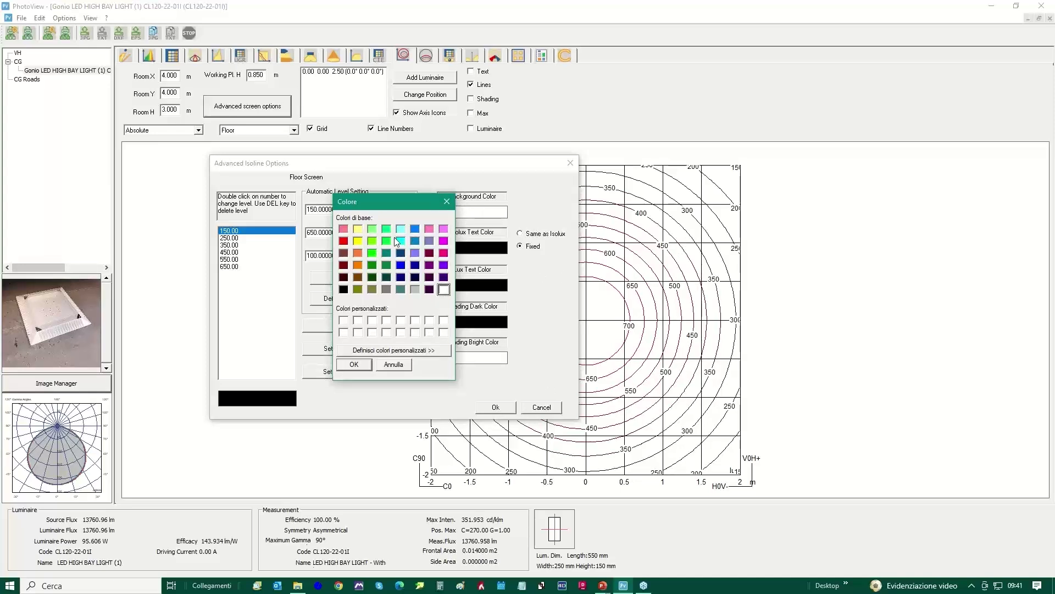
pyautogui.moveTo(385, 200); pyautogui.dragTo(677, 202)
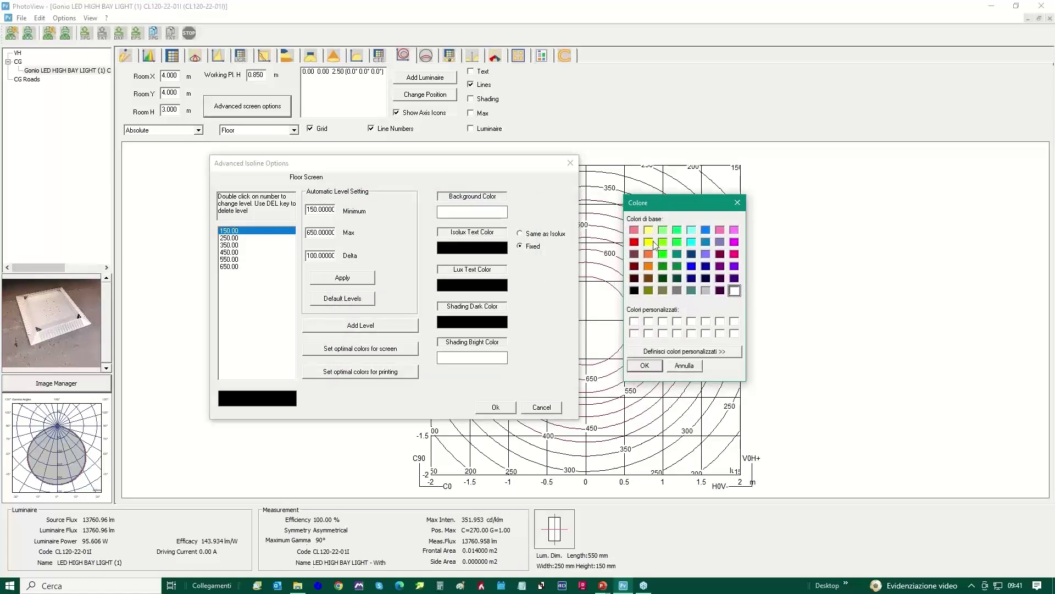
pyautogui.click(649, 230)
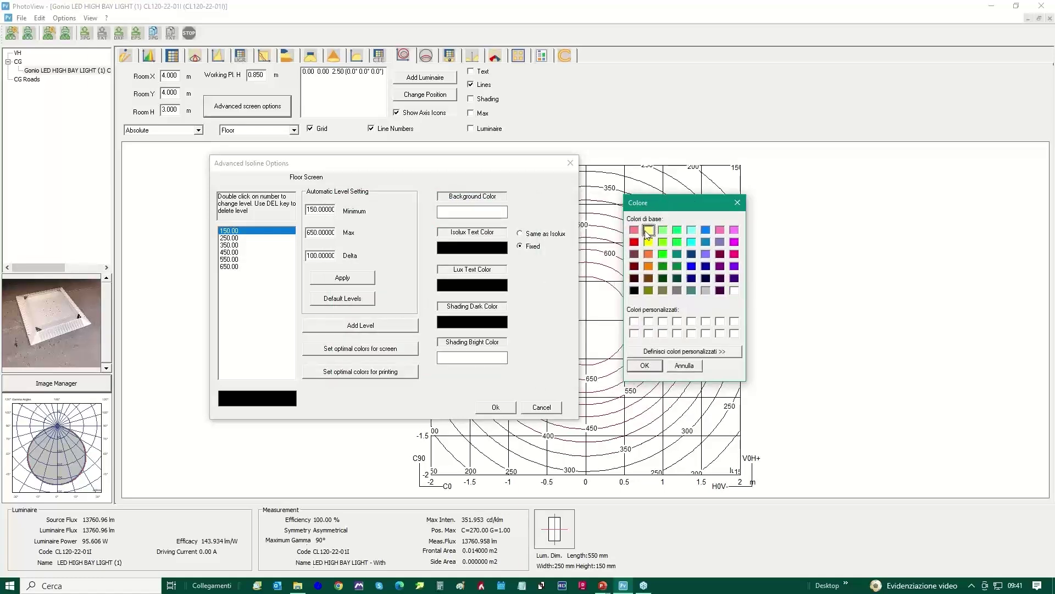
pyautogui.click(646, 366)
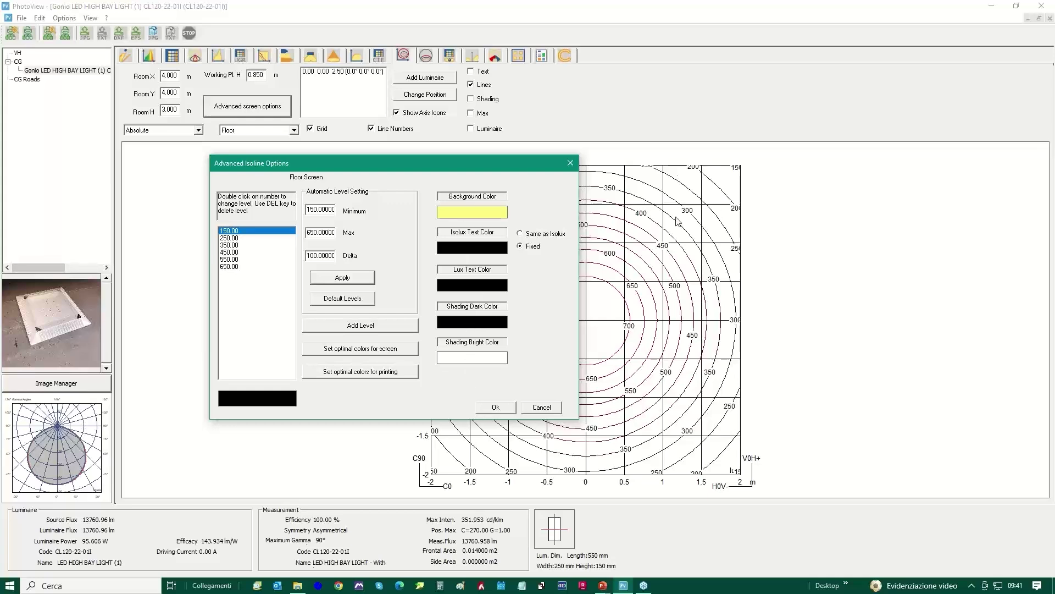
pyautogui.click(495, 408)
pyautogui.click(496, 408)
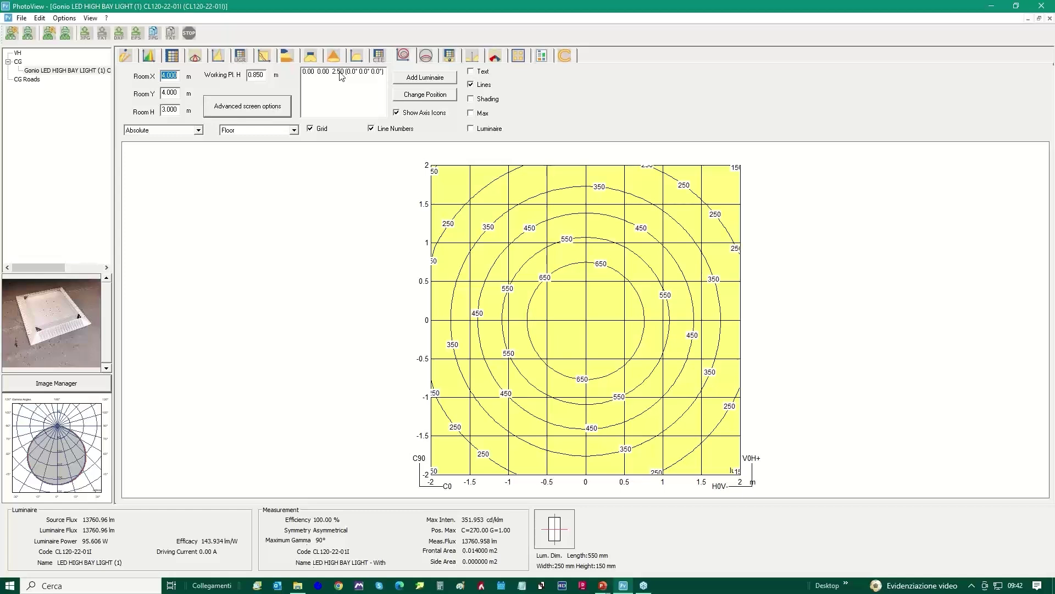
# Show the luminaire outline on the isolux diagram and inspect the luminaire's position and rotation settings without editing them
pyautogui.click(475, 130)
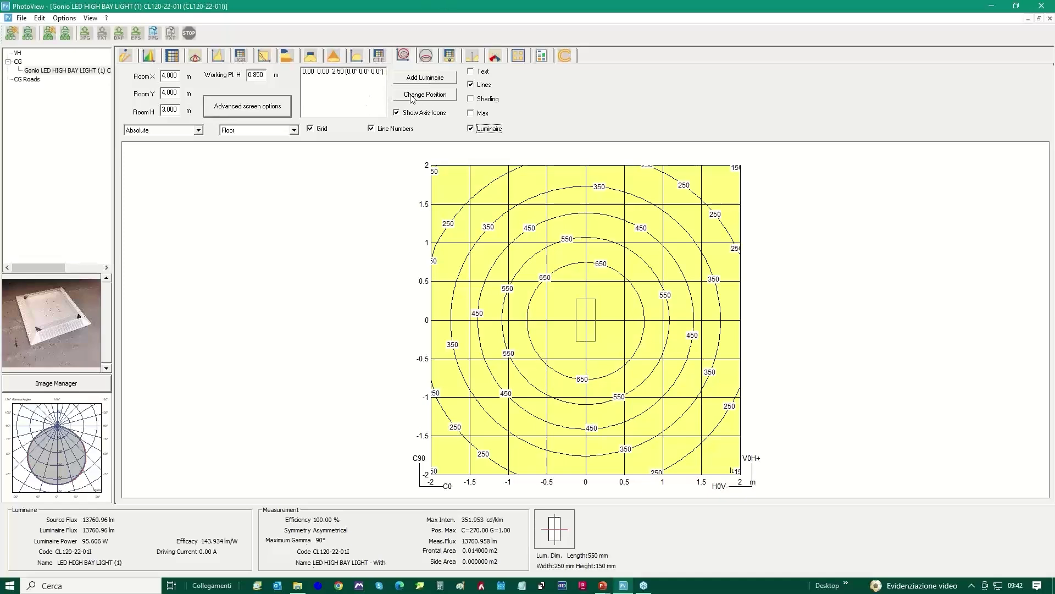
pyautogui.doubleClick(342, 72)
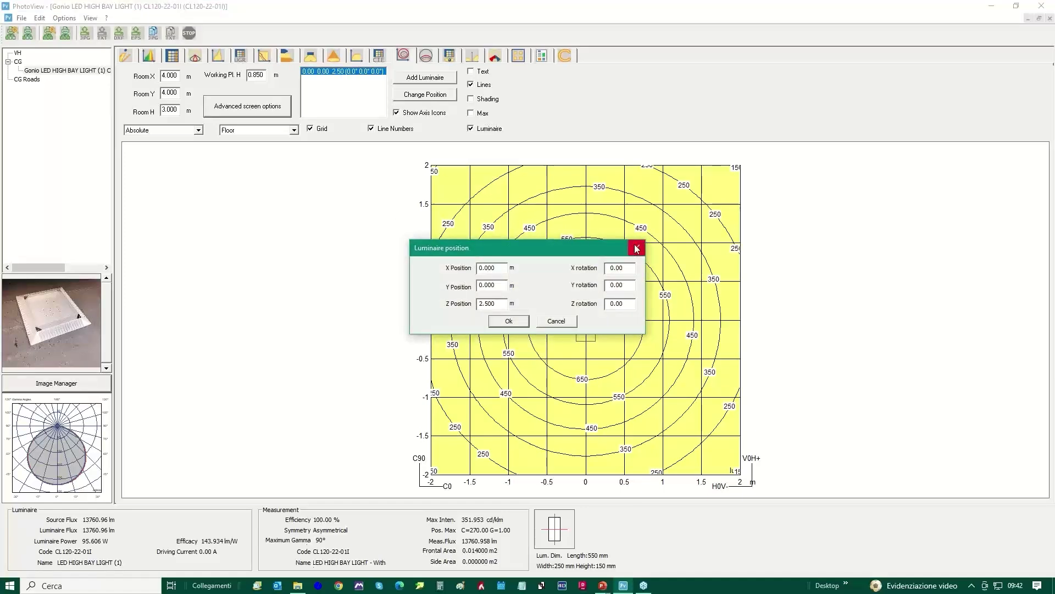
pyautogui.click(637, 248)
pyautogui.click(425, 94)
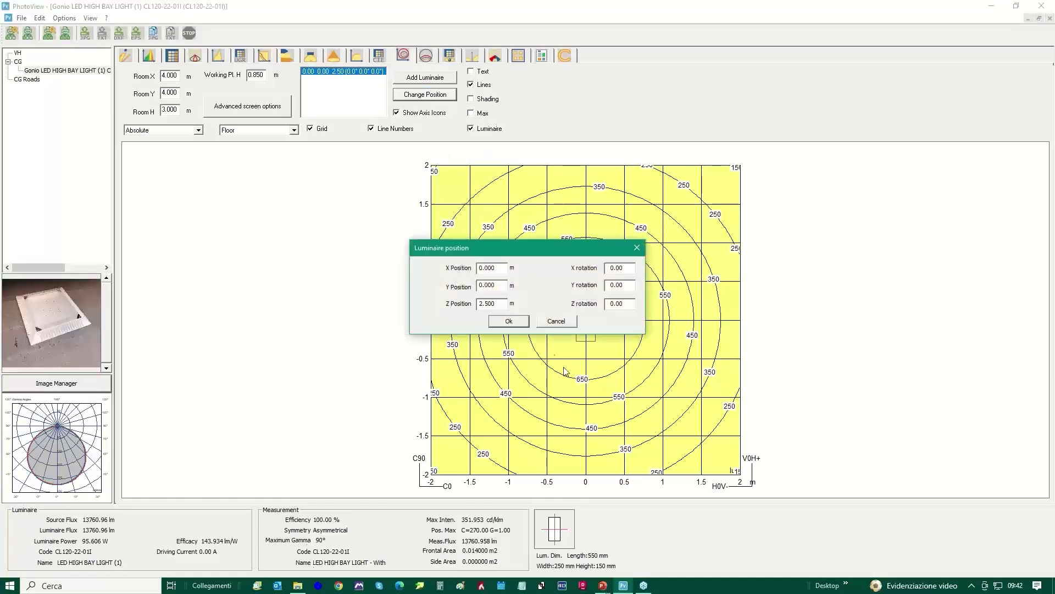
pyautogui.click(637, 249)
# Check the effect of the axis icons and the text values on the isolux diagram, restoring both settings
pyautogui.click(418, 113)
pyautogui.click(418, 114)
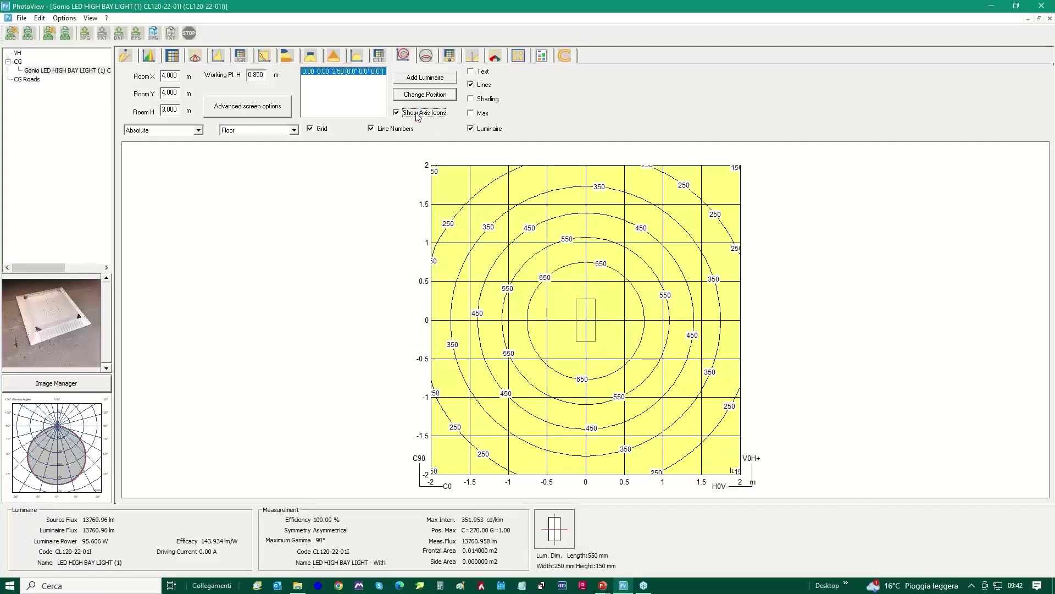
pyautogui.click(471, 72)
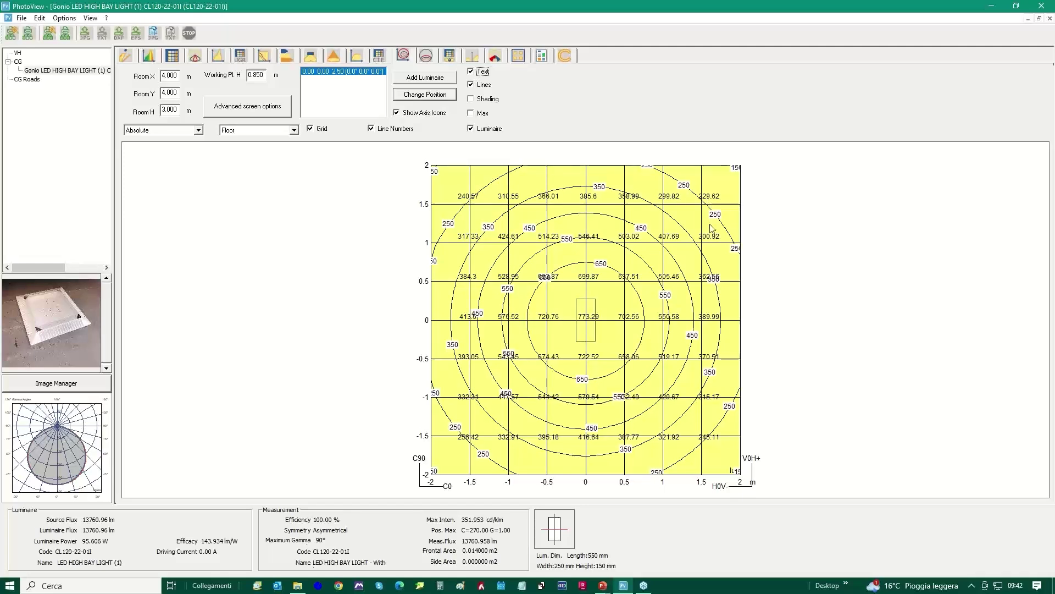
pyautogui.click(471, 71)
# Turn on shading for the isolux diagram and try the Max and Luminaire display options
pyautogui.click(471, 99)
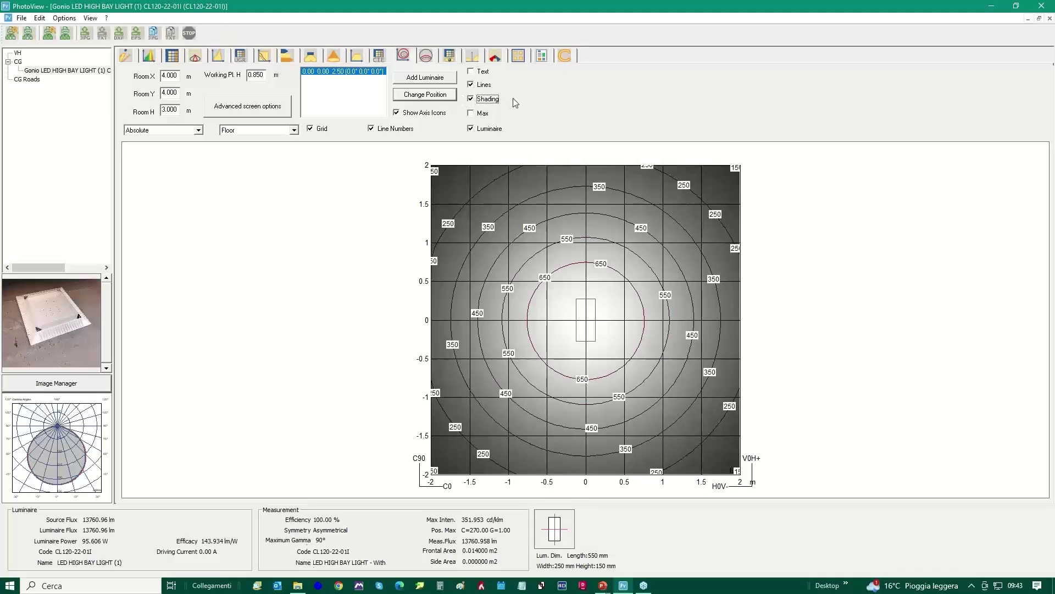
pyautogui.click(471, 113)
pyautogui.click(470, 129)
pyautogui.click(471, 129)
# Open the spherical isocandela diagram and compare the Orthographic, Equal Area and Stereo projections
pyautogui.click(426, 56)
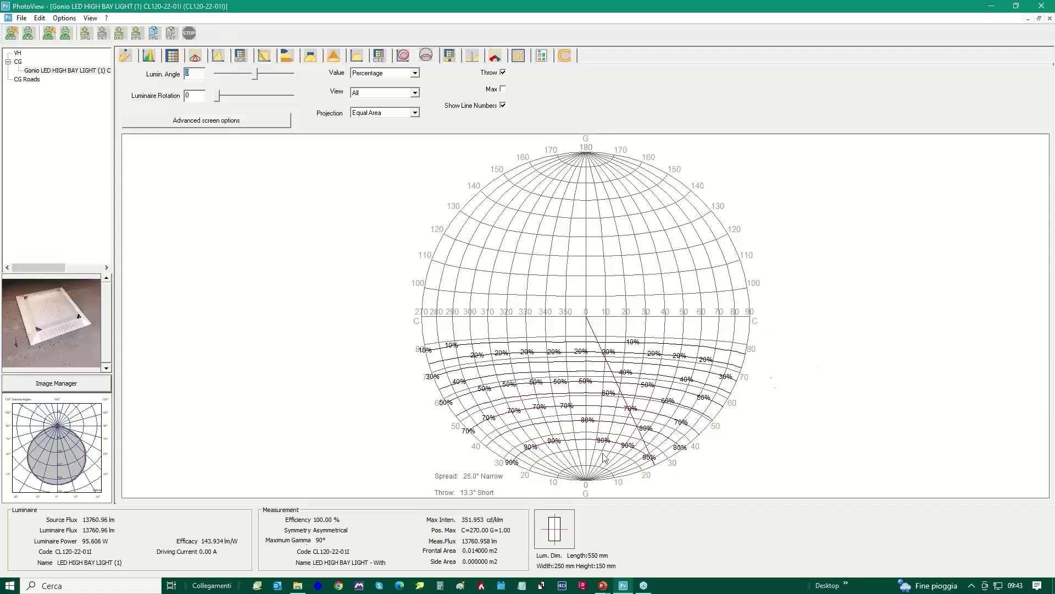
pyautogui.click(416, 113)
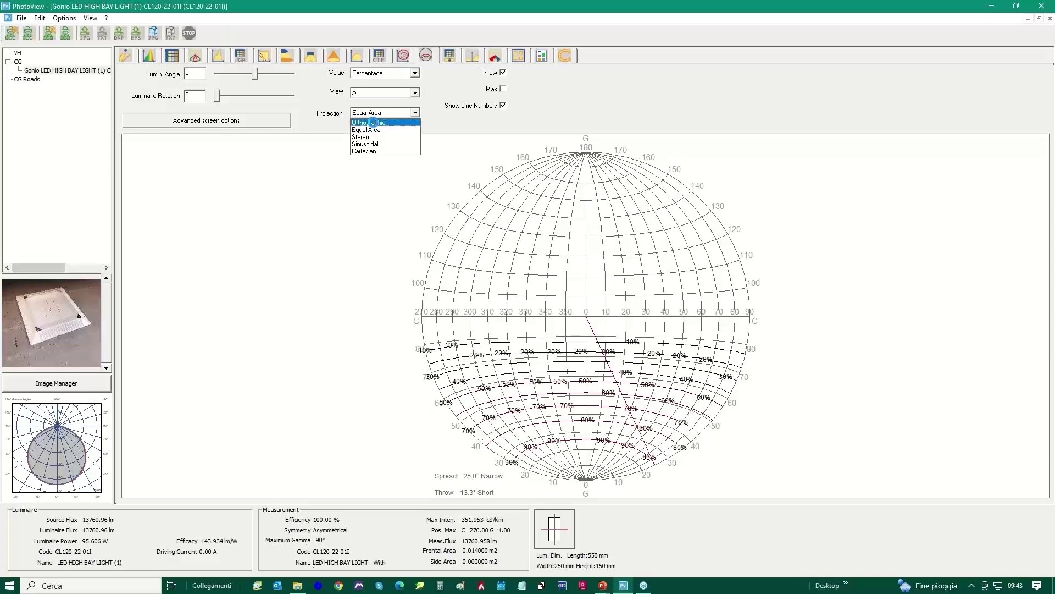
pyautogui.click(373, 122)
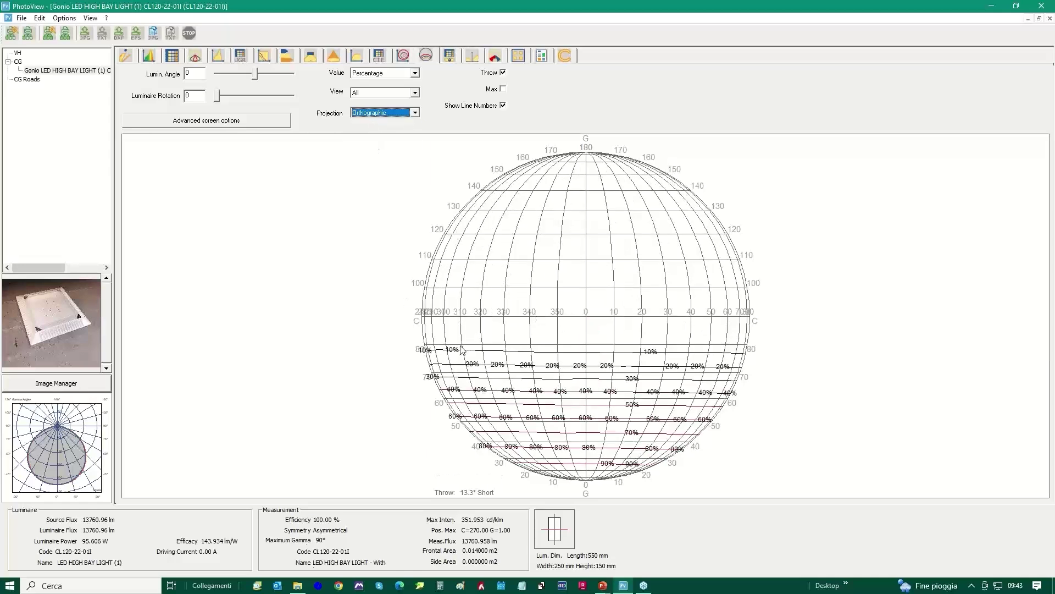
pyautogui.click(415, 113)
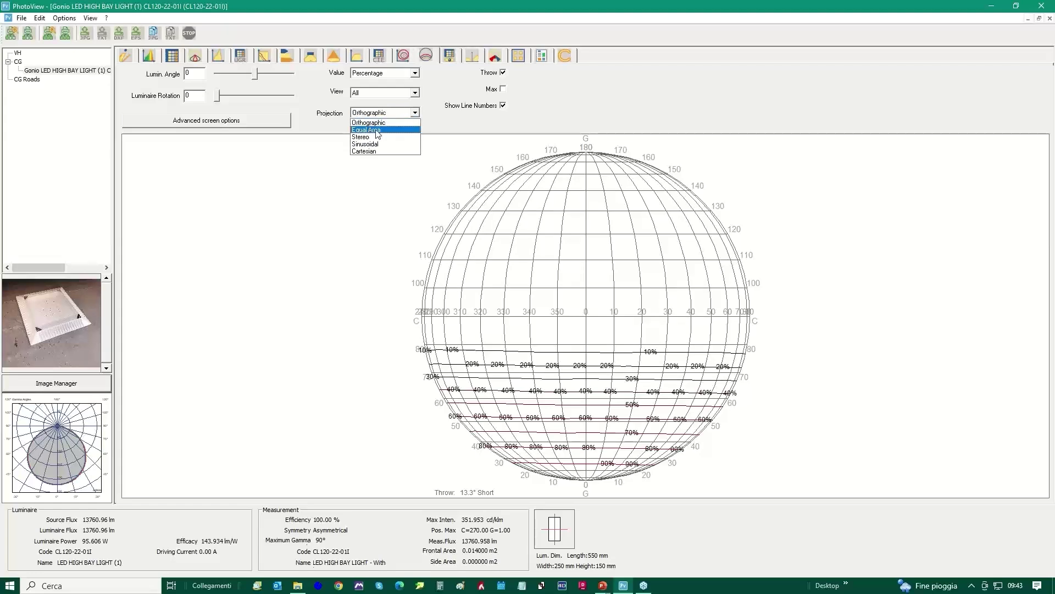
pyautogui.click(368, 130)
pyautogui.click(416, 115)
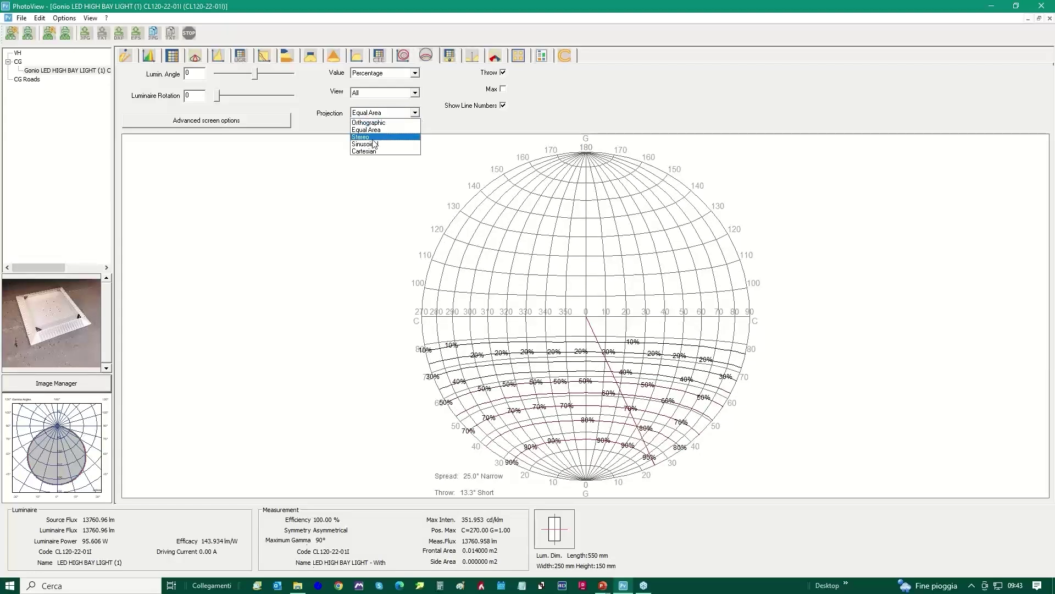
pyautogui.click(371, 138)
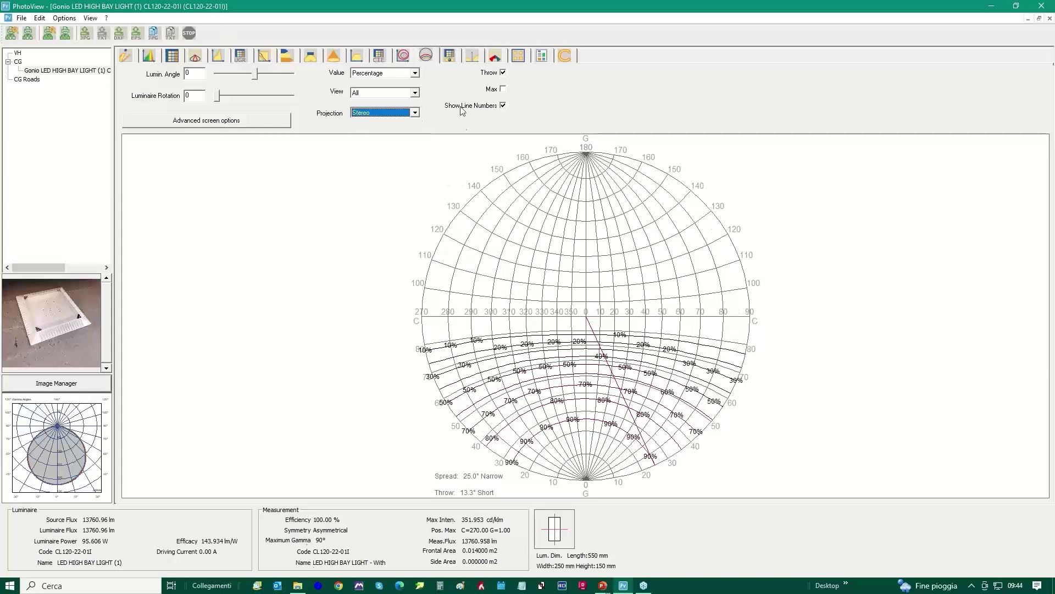
# View the isocandela diagram in Sinusoidal and Cartesian projections
pyautogui.click(402, 113)
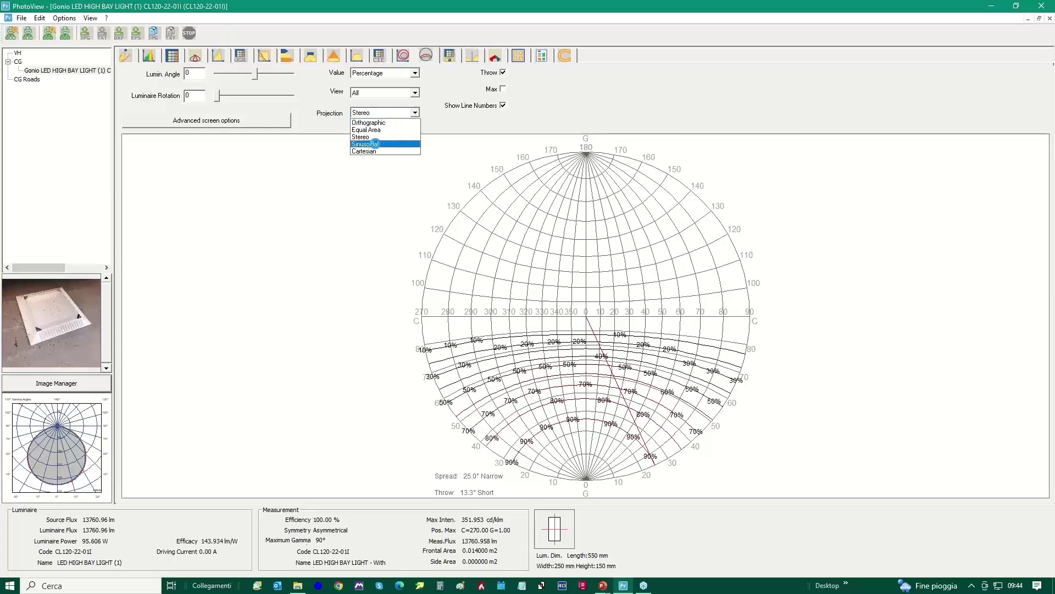
pyautogui.click(379, 147)
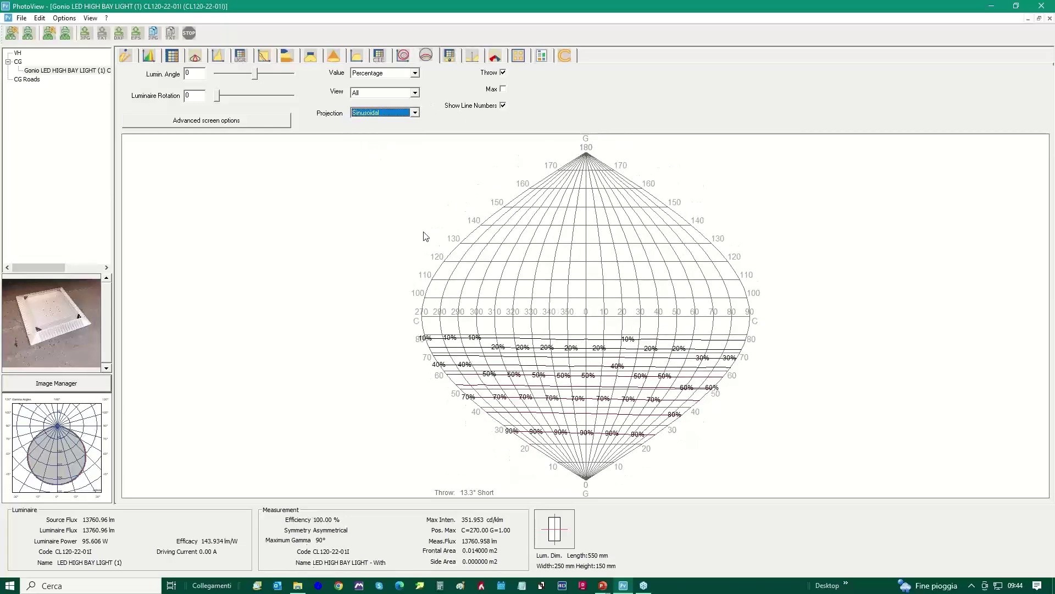
pyautogui.click(416, 113)
pyautogui.click(365, 149)
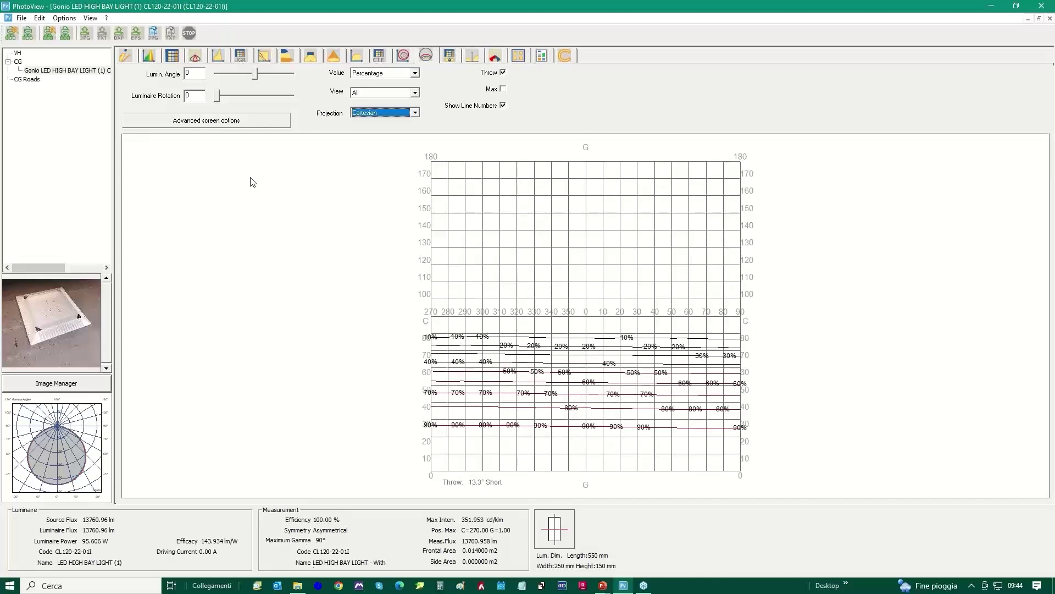
# Set the luminaire angle to 17 and show the isocandela diagram in the Equal Area projection
pyautogui.moveTo(256, 75); pyautogui.dragTo(258, 74)
pyautogui.click(415, 112)
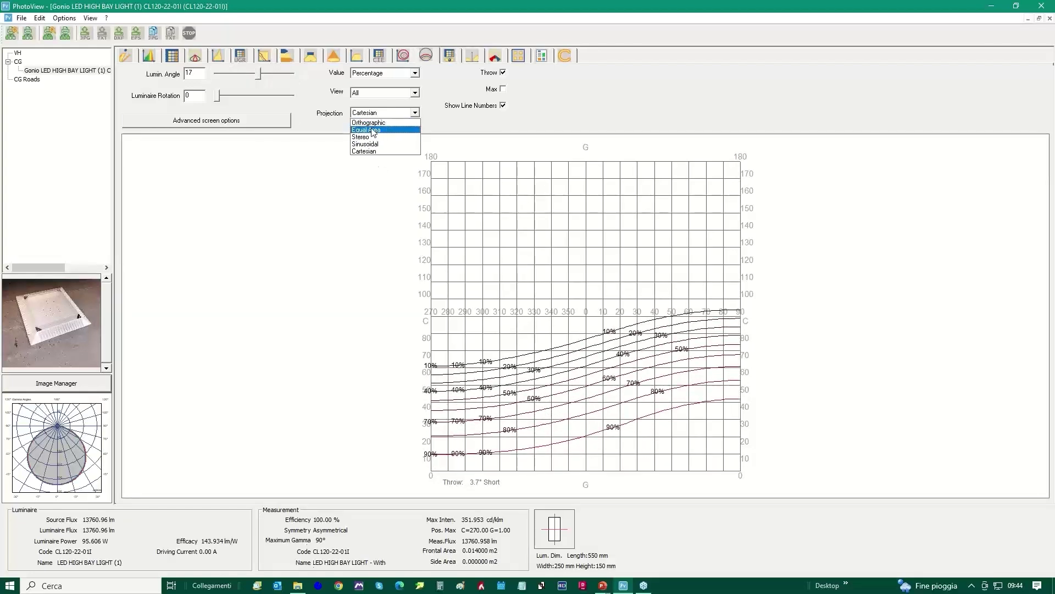
pyautogui.click(392, 131)
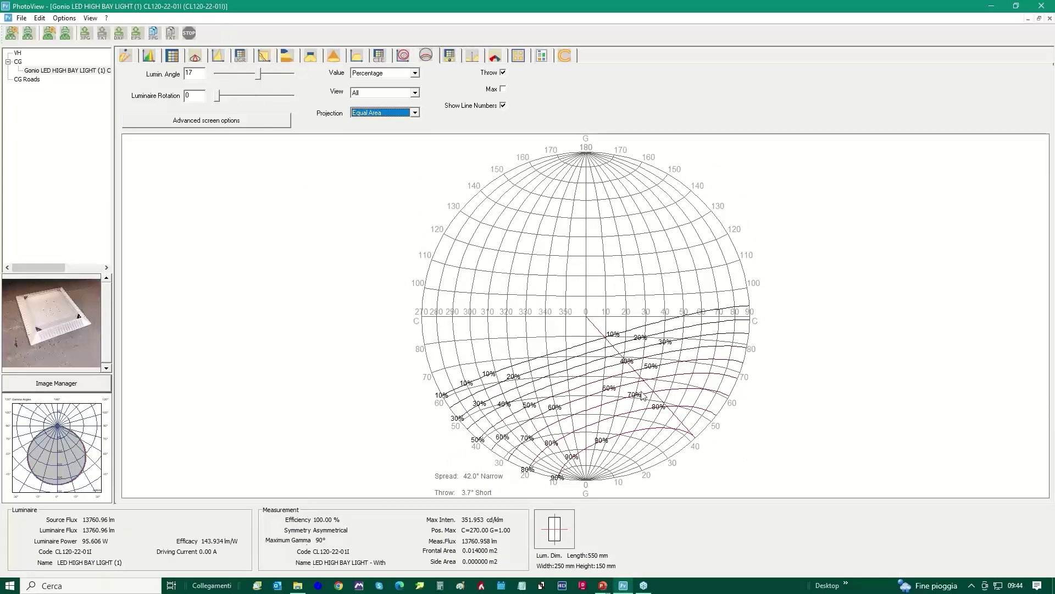
# Set the luminaire angle to 0 and the luminaire rotation to about 26 in the isocandela diagram
pyautogui.click(256, 73)
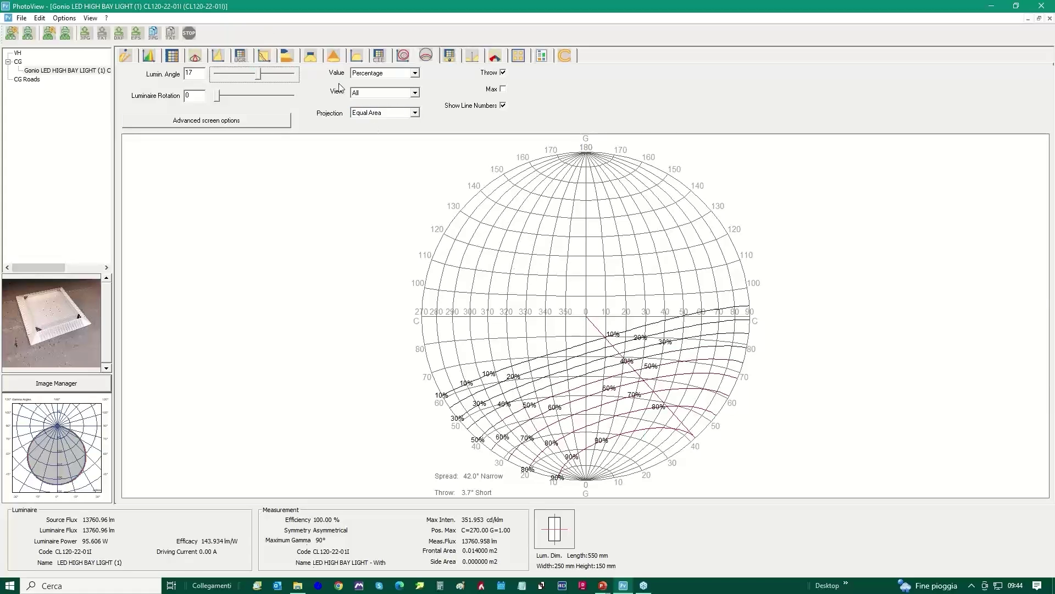
pyautogui.click(258, 73)
pyautogui.moveTo(193, 73); pyautogui.dragTo(100, 73)
pyautogui.write('0')
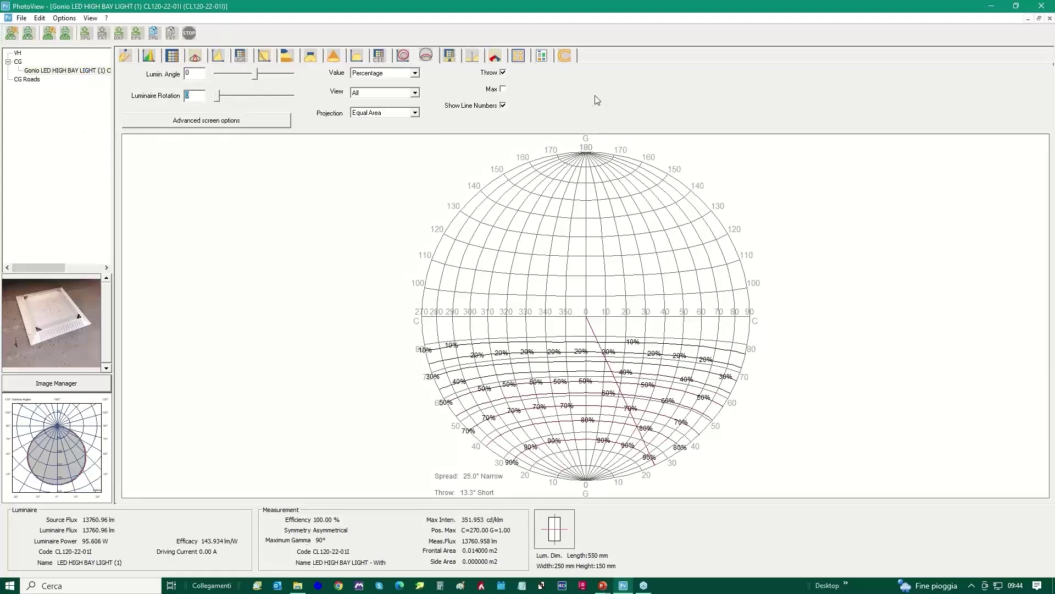
pyautogui.moveTo(217, 95)
pyautogui.mouseDown()
pyautogui.moveTo(266, 96)
pyautogui.moveTo(223, 103)
pyautogui.mouseUp()
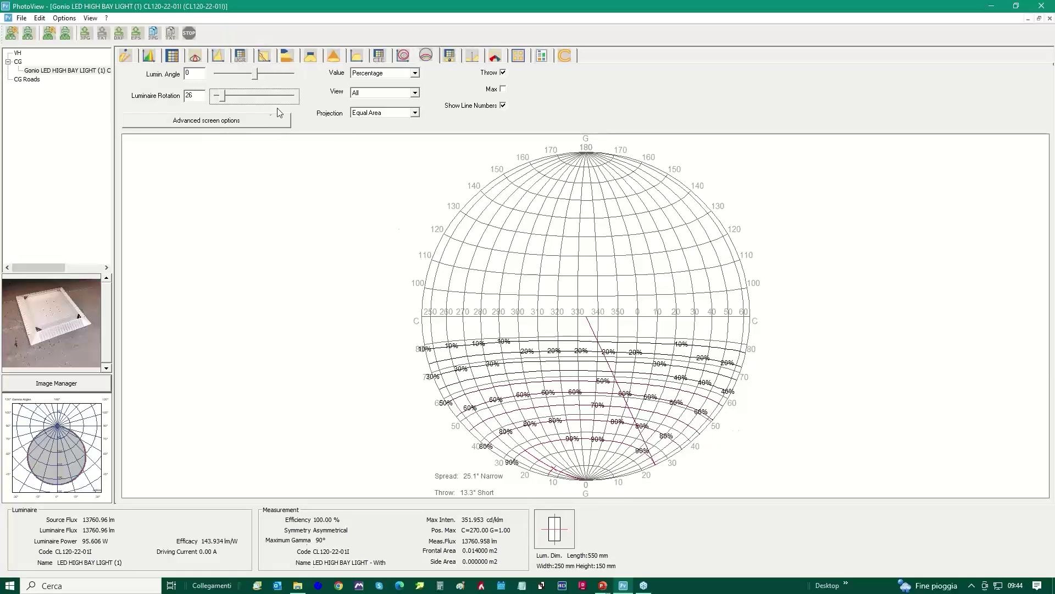
# Compare the Upper and Lower views of the isocandela diagram and return to the All view
pyautogui.click(415, 93)
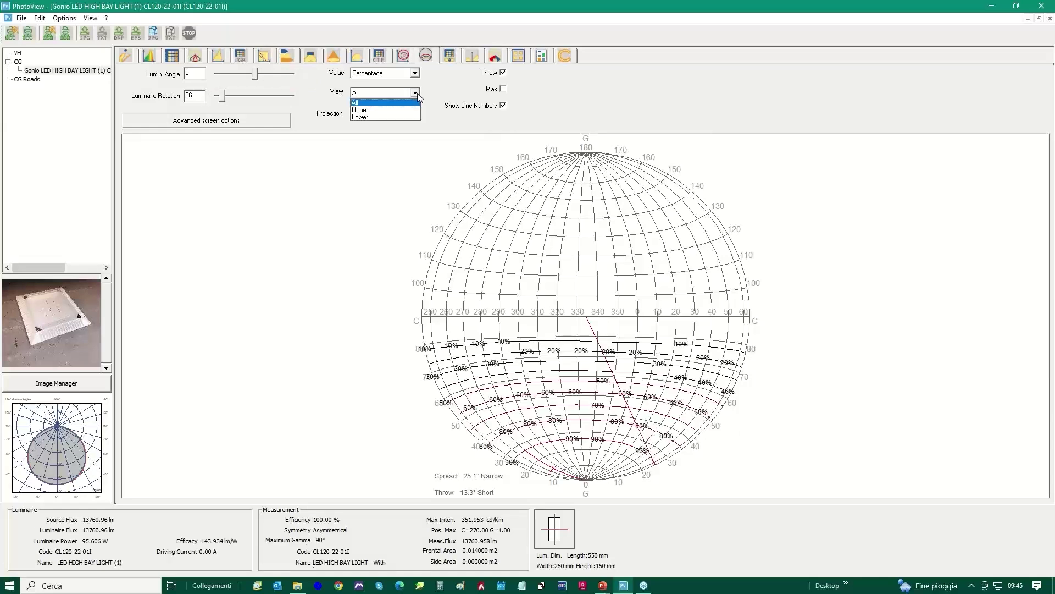
pyautogui.click(361, 110)
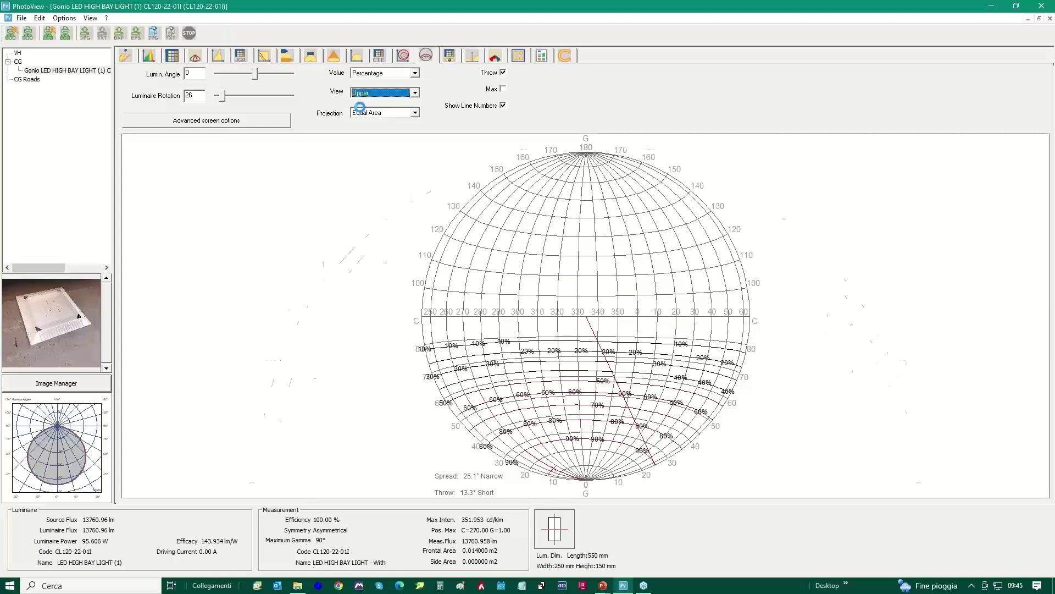
pyautogui.click(415, 93)
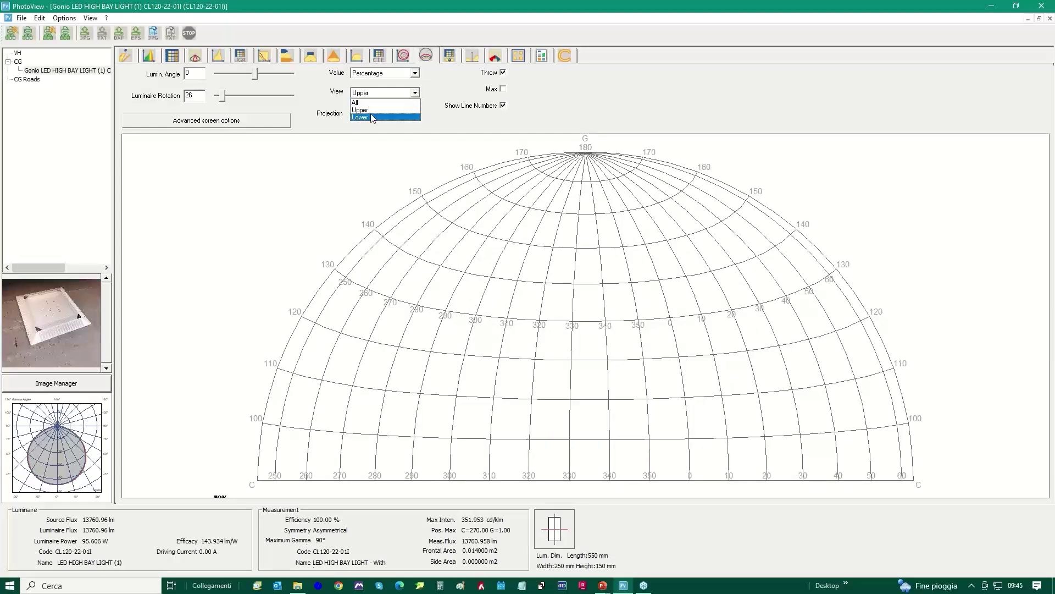
pyautogui.click(366, 109)
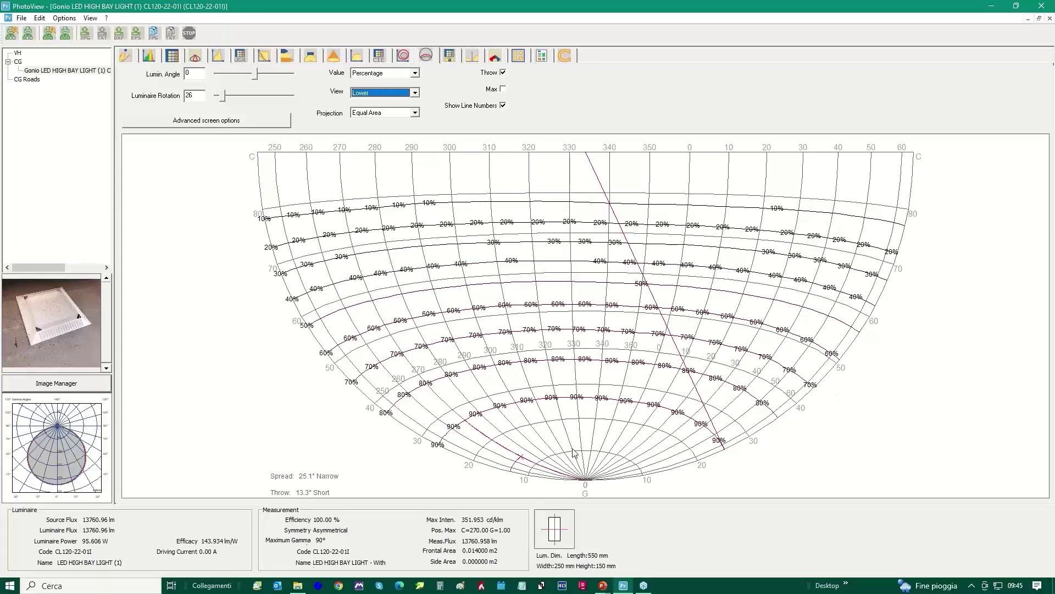
pyautogui.click(415, 93)
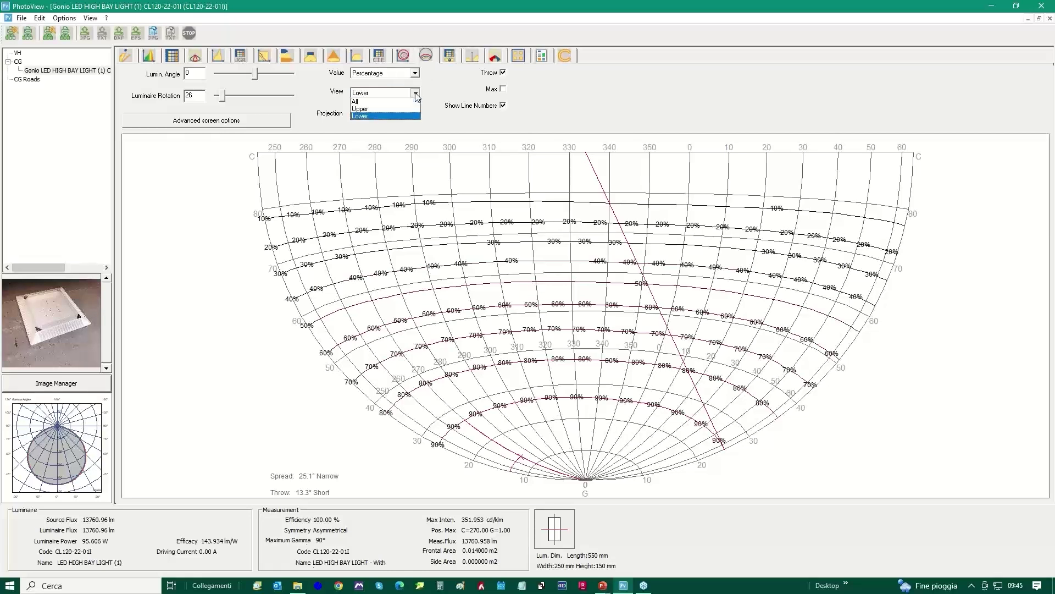
pyautogui.click(367, 115)
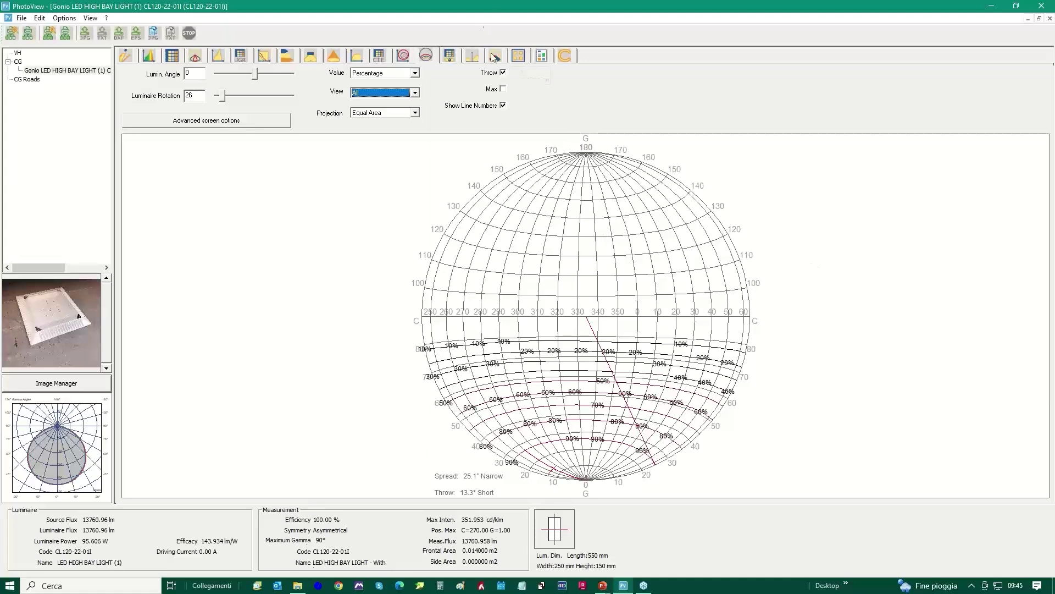
# Toggle the throw and line number displays off and on, and enable the Max option for the isocandela diagram
pyautogui.click(502, 72)
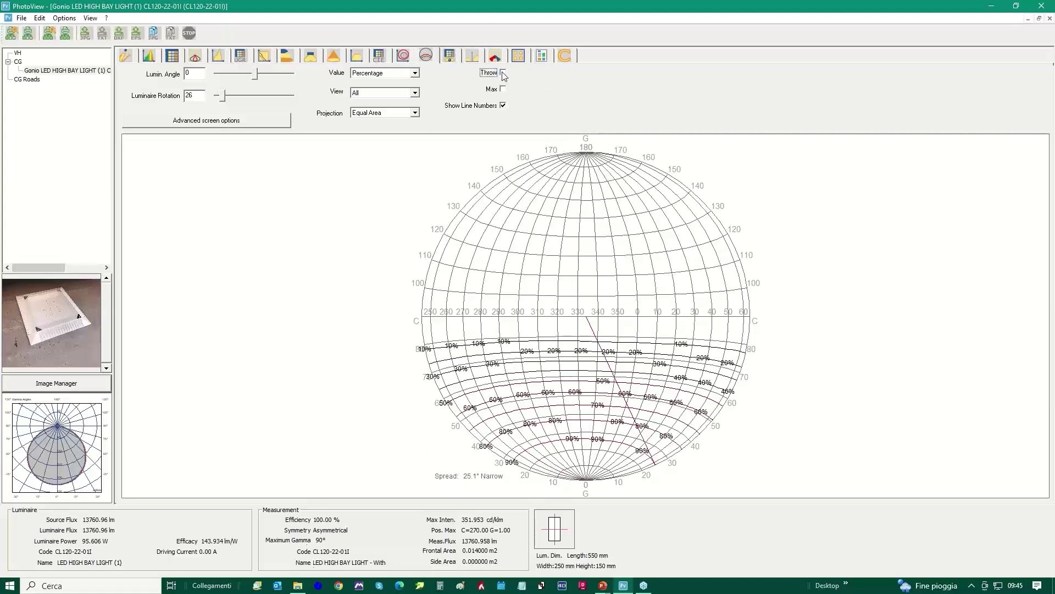
pyautogui.click(503, 72)
pyautogui.click(503, 73)
pyautogui.click(503, 72)
pyautogui.click(504, 90)
pyautogui.click(503, 106)
pyautogui.click(504, 107)
pyautogui.click(503, 106)
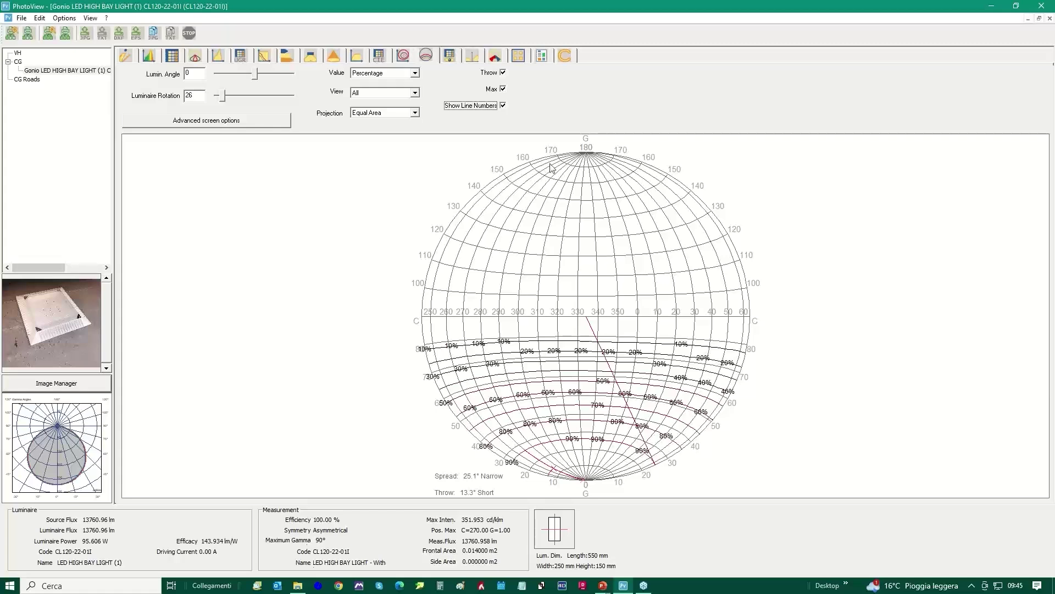
# Open the luminance table with its polar diagram and enable the curve for the 60° gamma angle
pyautogui.click(449, 55)
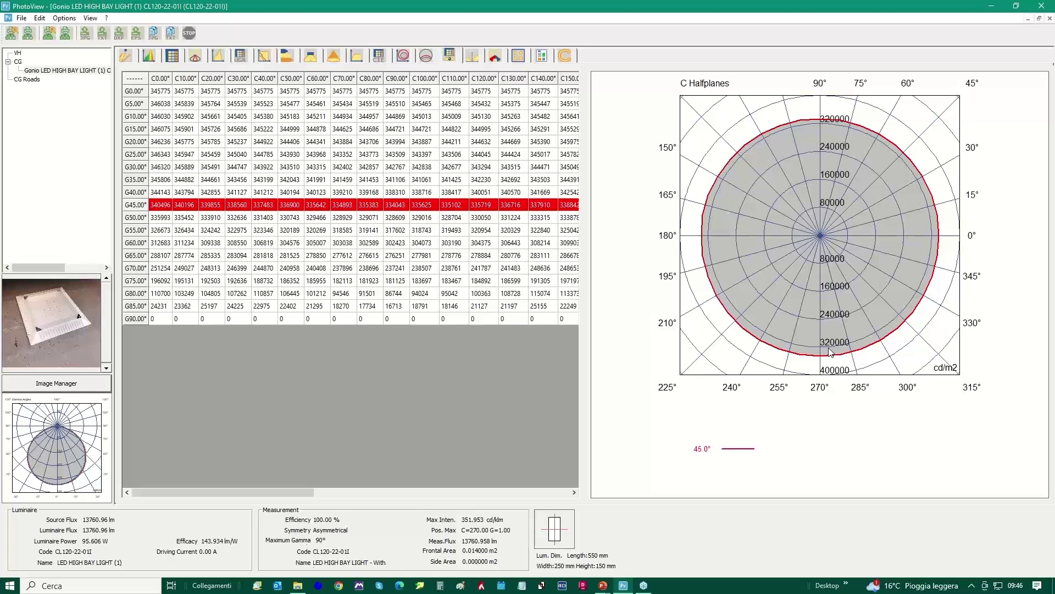
pyautogui.doubleClick(140, 248)
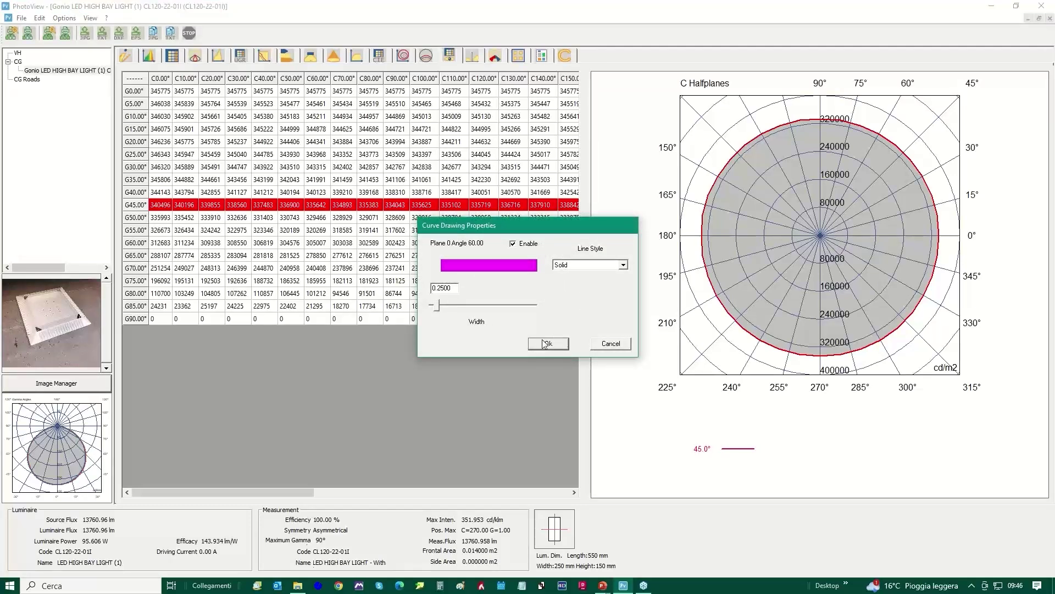
pyautogui.click(546, 344)
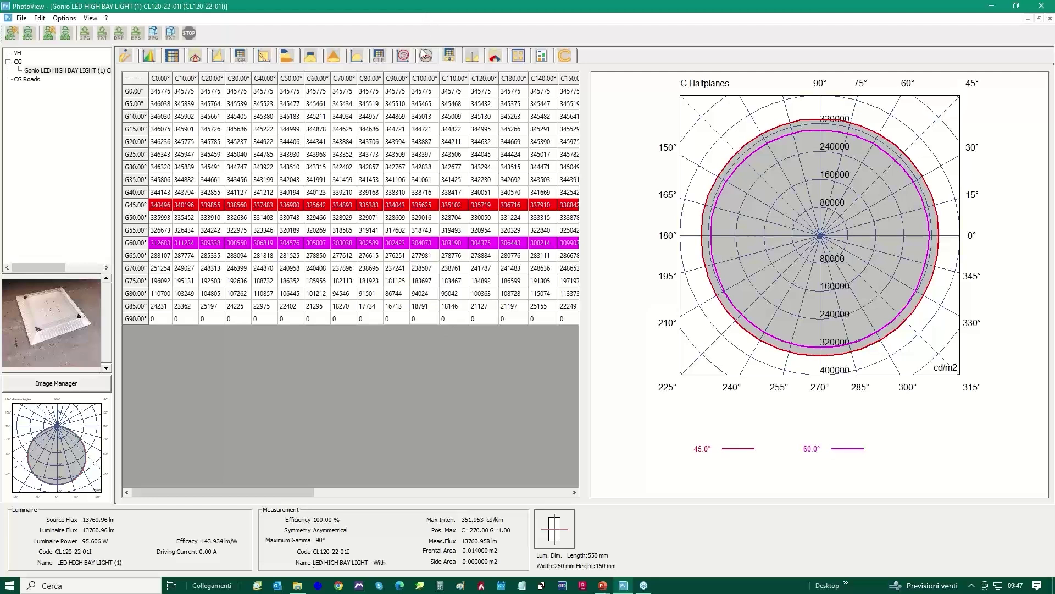
# Open the road utilization diagram, try a tilting angle of 35.3 and reset the tilt to 0
pyautogui.click(472, 55)
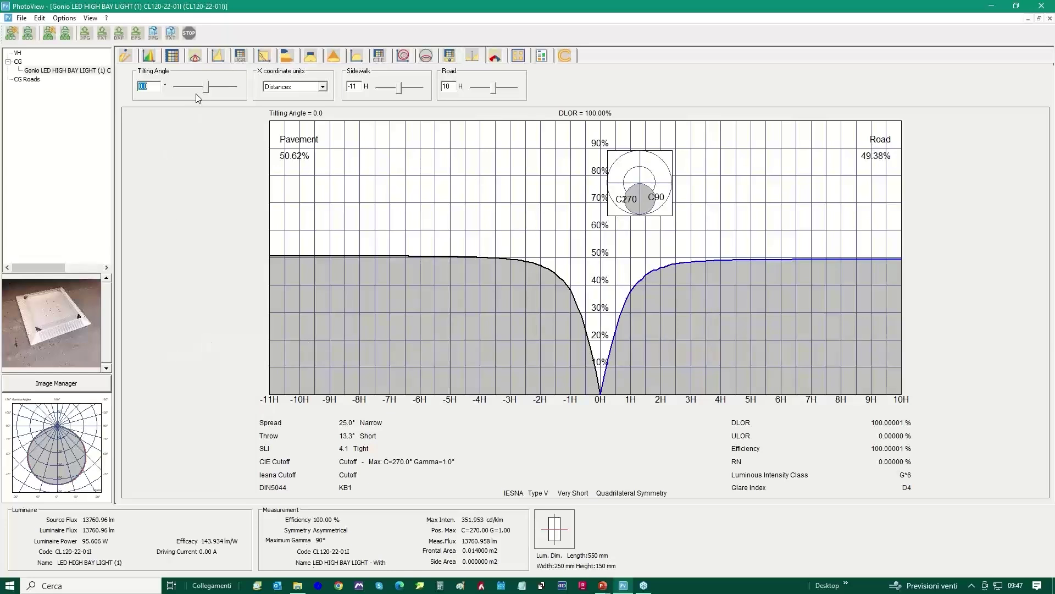
pyautogui.moveTo(206, 86); pyautogui.dragTo(211, 91)
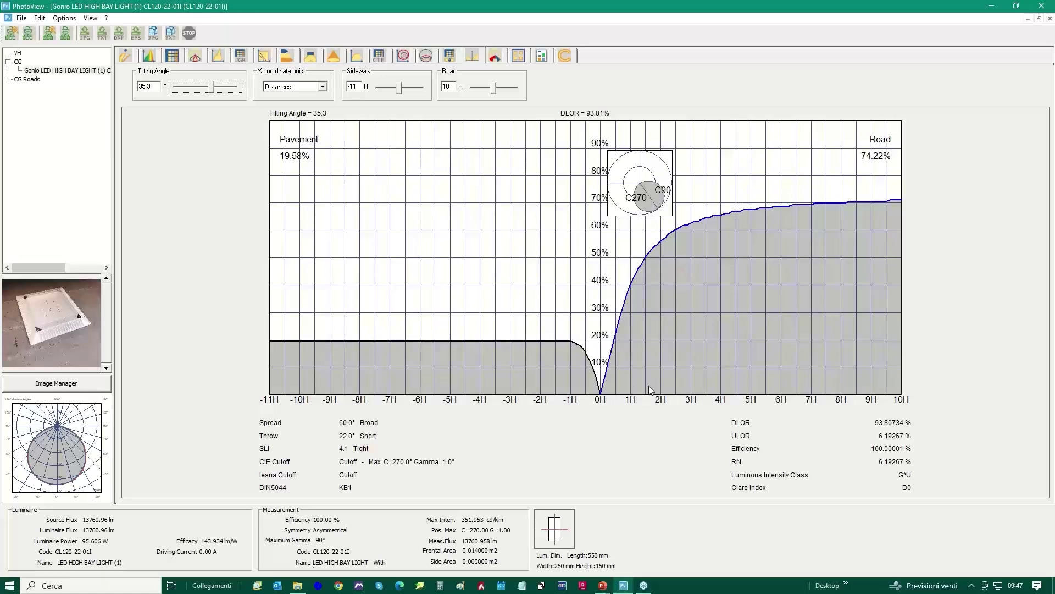
pyautogui.hotkey('shift', 'Tab')
pyautogui.write('0')
pyautogui.press('Tab')
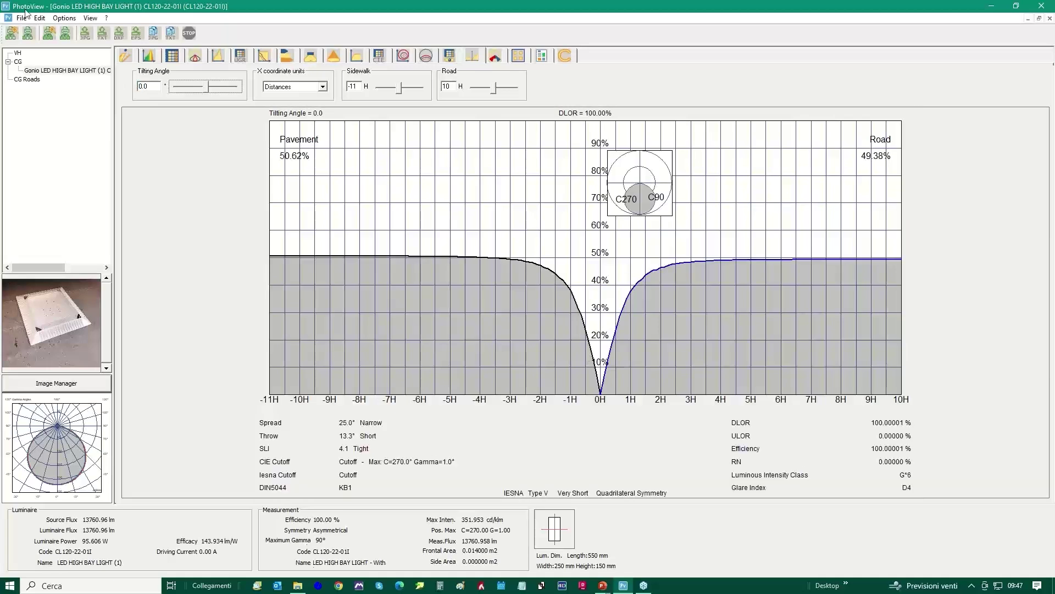
# View the utilization diagram with X coordinates in Angles, and return the units to Distances
pyautogui.click(324, 88)
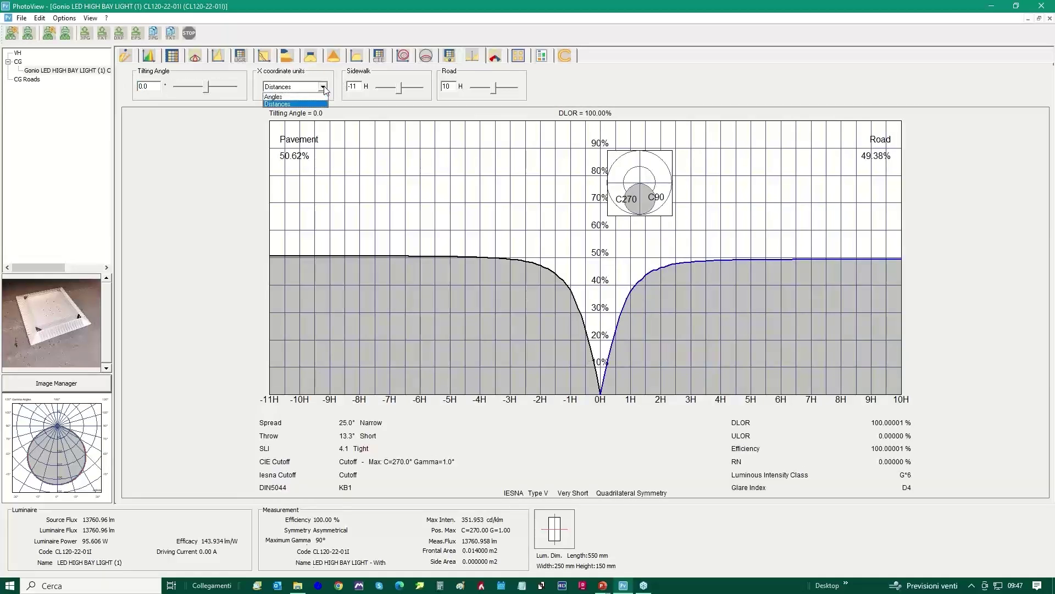
pyautogui.press('Up')
pyautogui.press('Return')
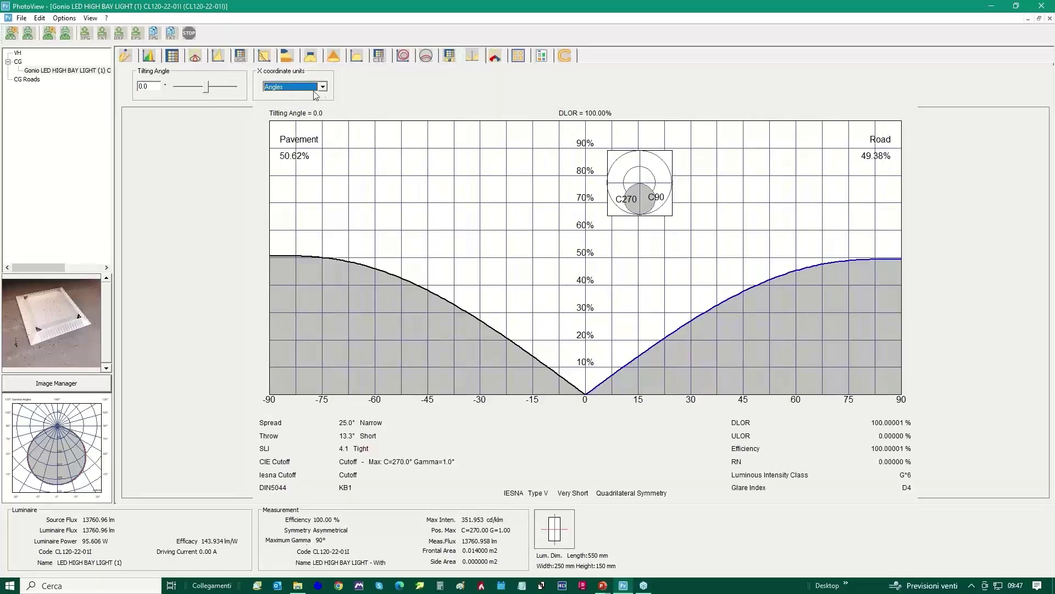
pyautogui.click(324, 88)
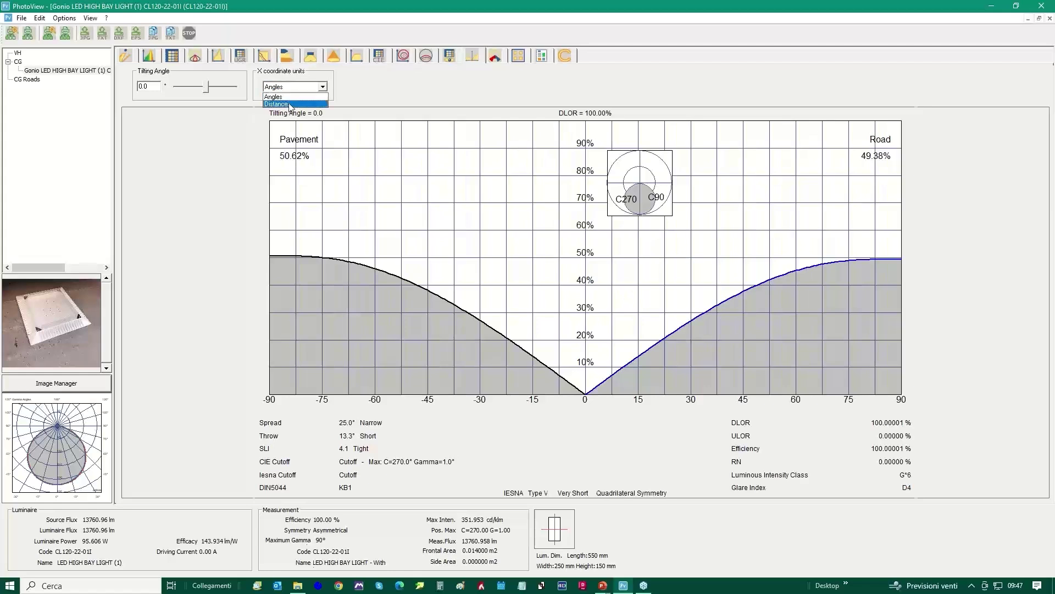
pyautogui.click(290, 105)
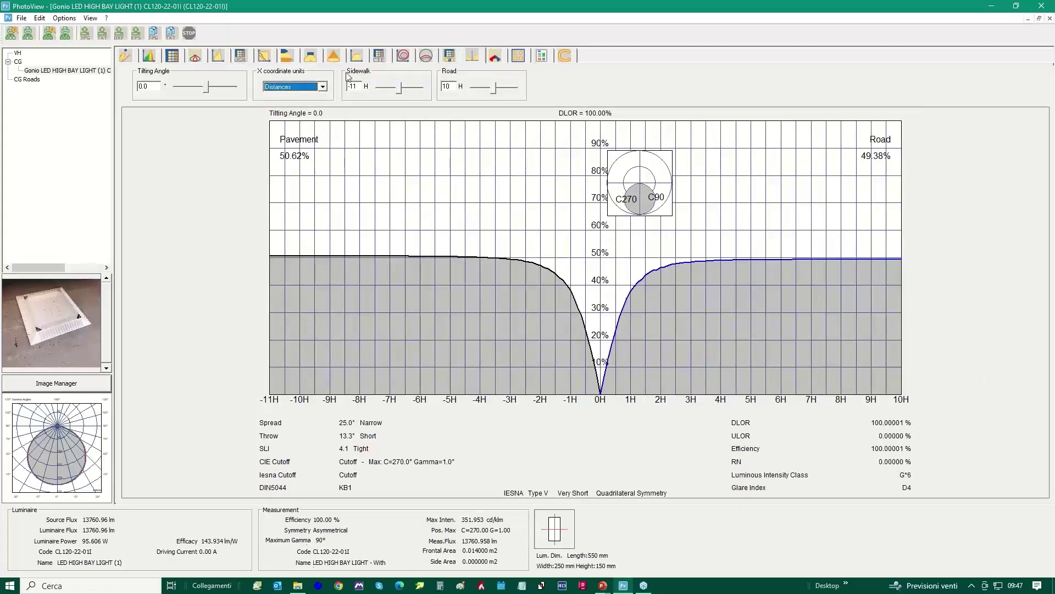
# Set the utilization diagram's sidewalk extent to -8 H and leave the road extent at 10 H
pyautogui.moveTo(402, 88)
pyautogui.mouseDown()
pyautogui.moveTo(426, 89)
pyautogui.moveTo(409, 89)
pyautogui.mouseUp()
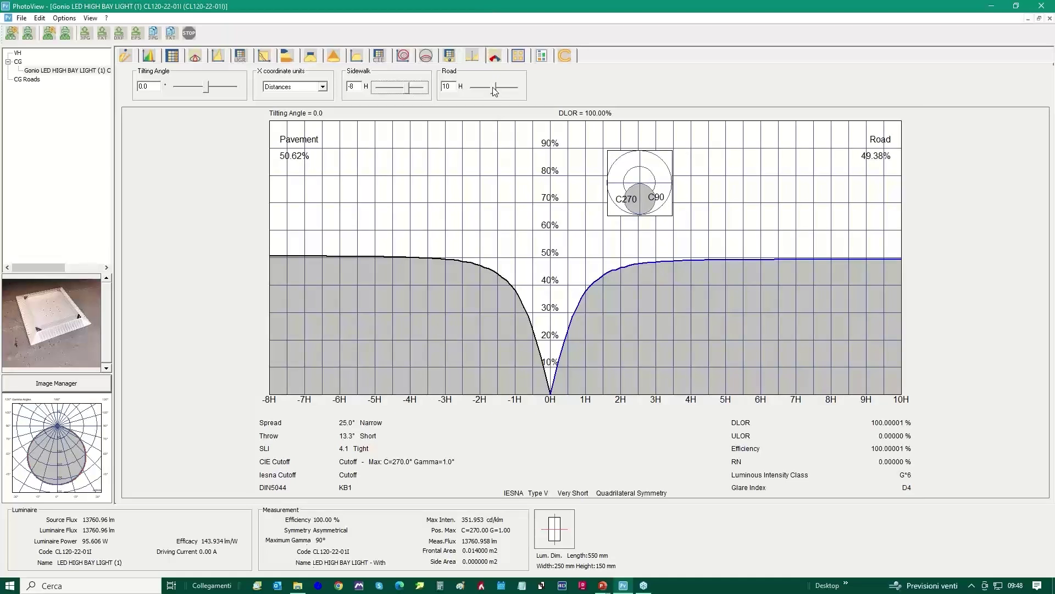
pyautogui.moveTo(494, 92)
pyautogui.mouseDown()
pyautogui.moveTo(511, 91)
pyautogui.moveTo(491, 95)
pyautogui.mouseUp()
pyautogui.moveTo(493, 92); pyautogui.dragTo(492, 93)
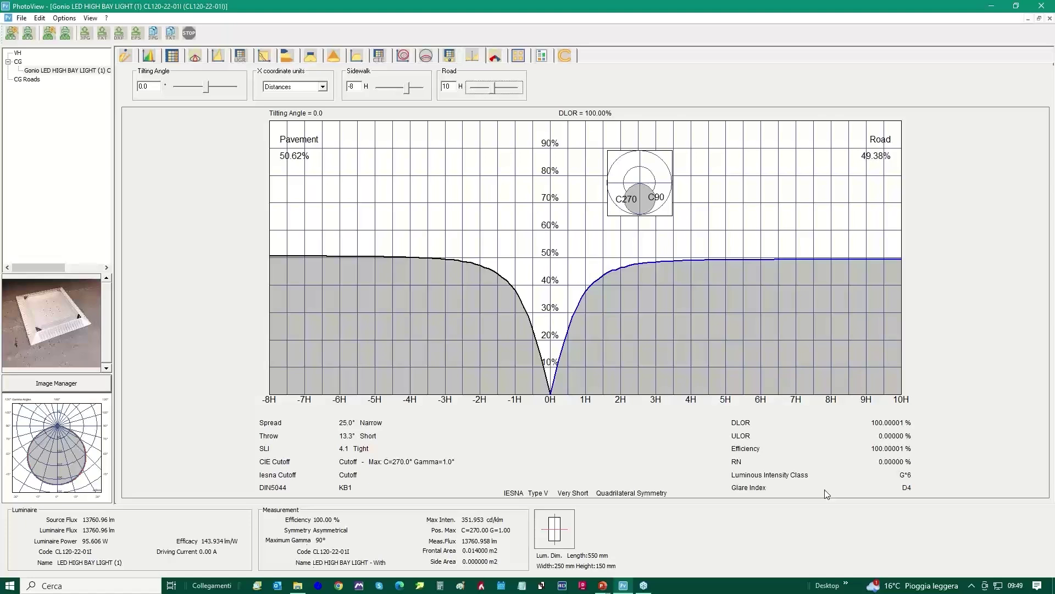
# View the Luminaire Classification System page, the emergency spacing table with lux profile, and the data sheets and documents module
pyautogui.click(492, 55)
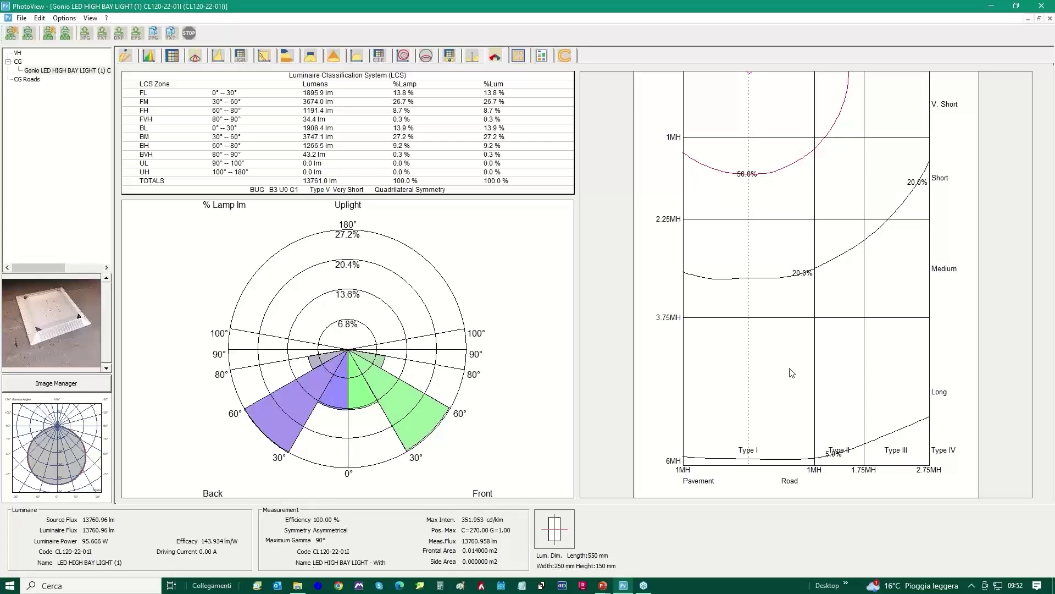
pyautogui.click(519, 56)
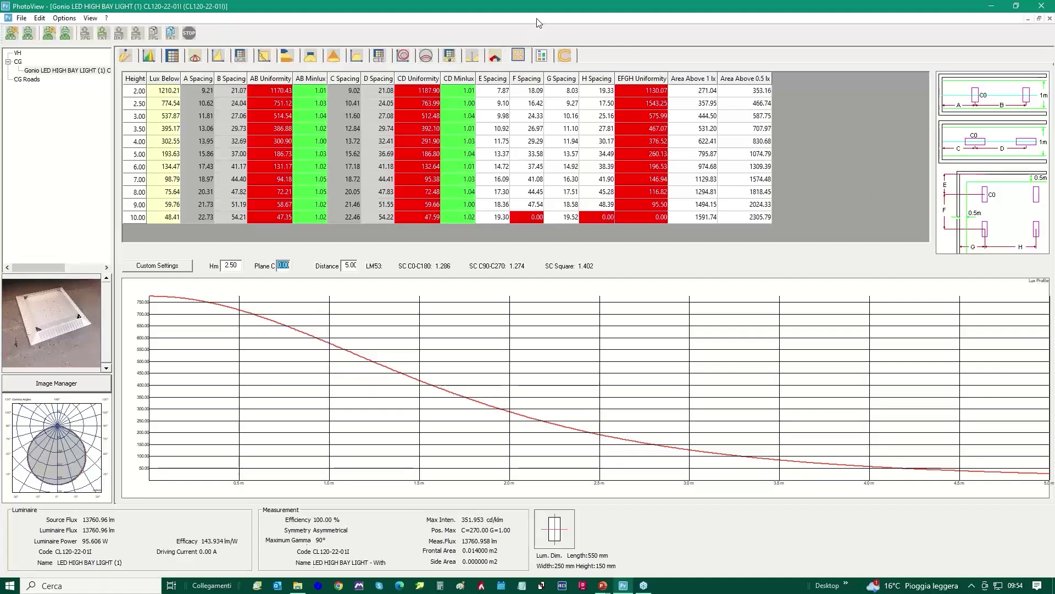
pyautogui.click(541, 55)
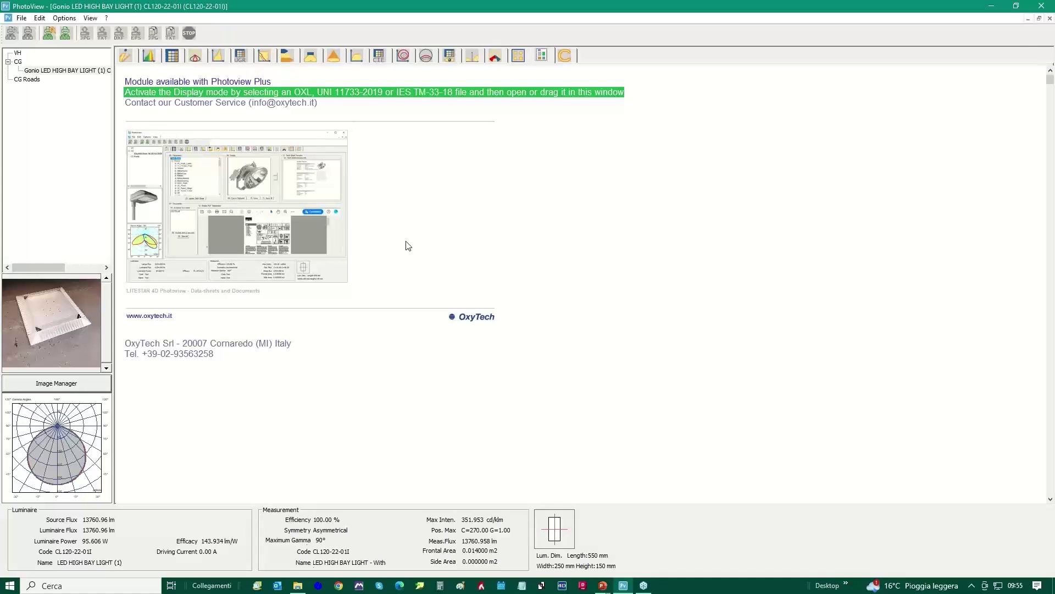
# Open the spectrum import page and bring up the Photometry and Spectrometry folder in File Explorer beside the drop area
pyautogui.click(149, 55)
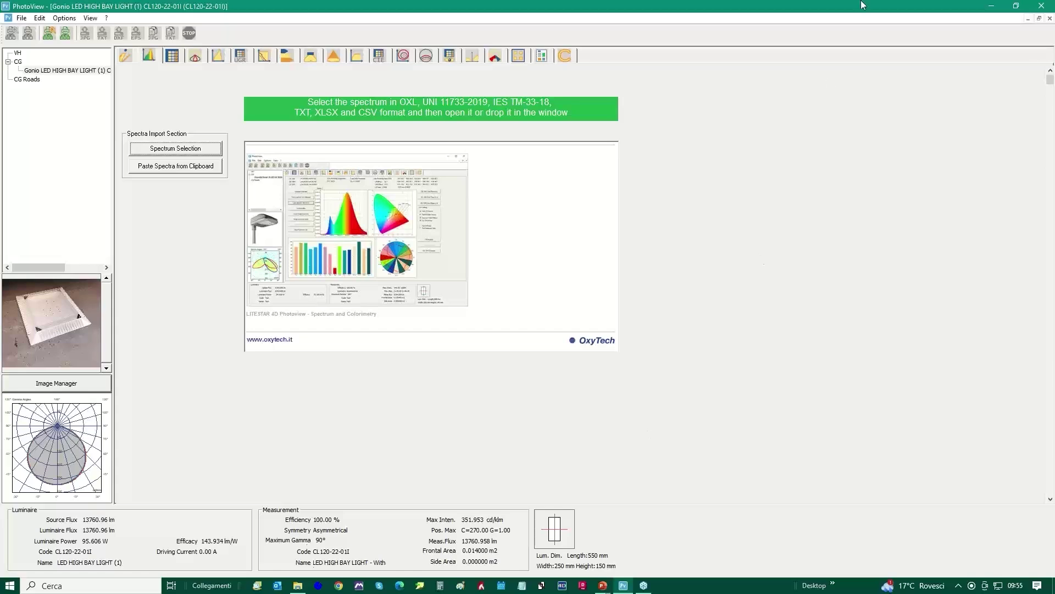
pyautogui.click(298, 586)
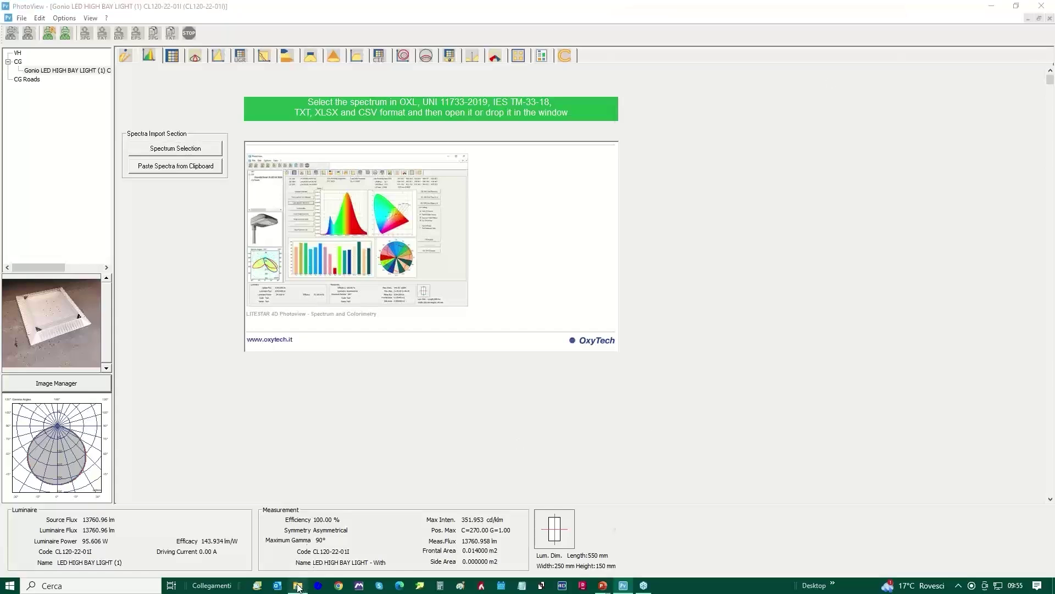
pyautogui.moveTo(729, 11); pyautogui.dragTo(270, 3)
pyautogui.click(168, 94)
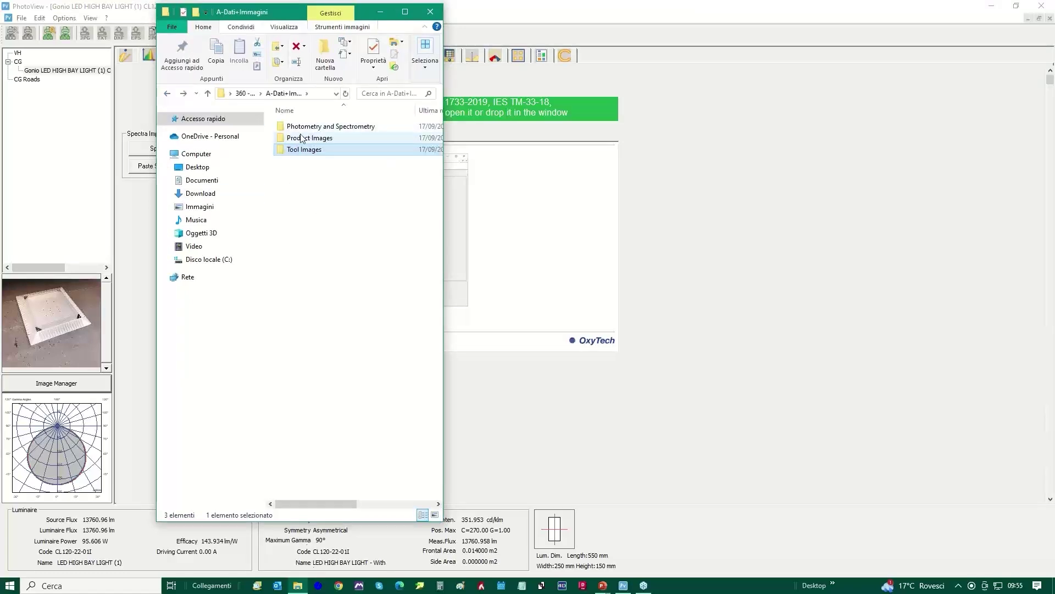
pyautogui.click(335, 129)
pyautogui.doubleClick(335, 128)
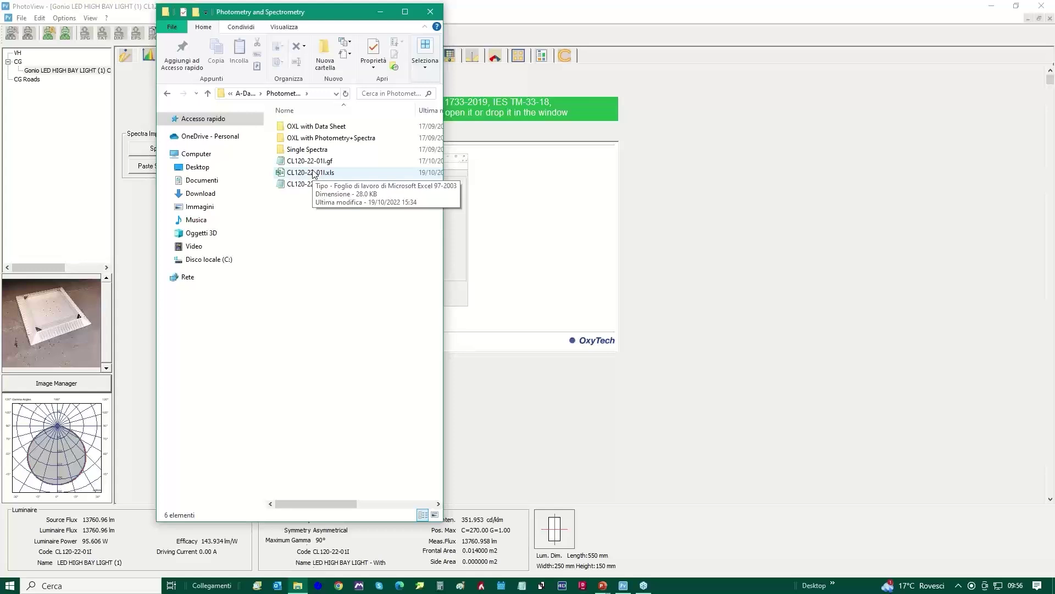
pyautogui.moveTo(326, 17); pyautogui.dragTo(209, 20)
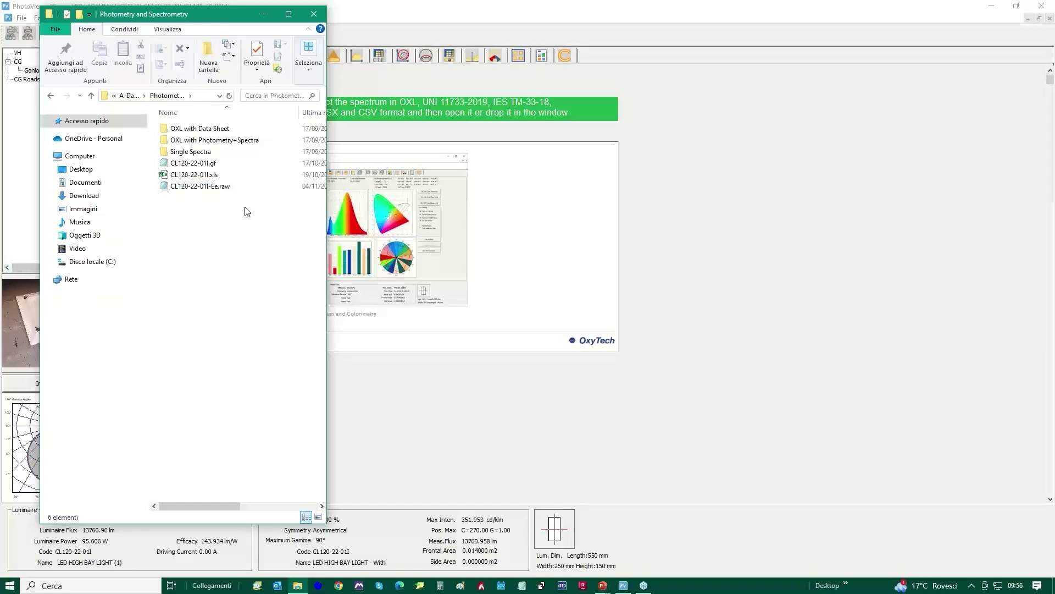
# Import the spectrum file CL120-22-01I.xls with the unit defined as Irradiance [W/m2*nm]
pyautogui.moveTo(190, 175); pyautogui.dragTo(499, 290)
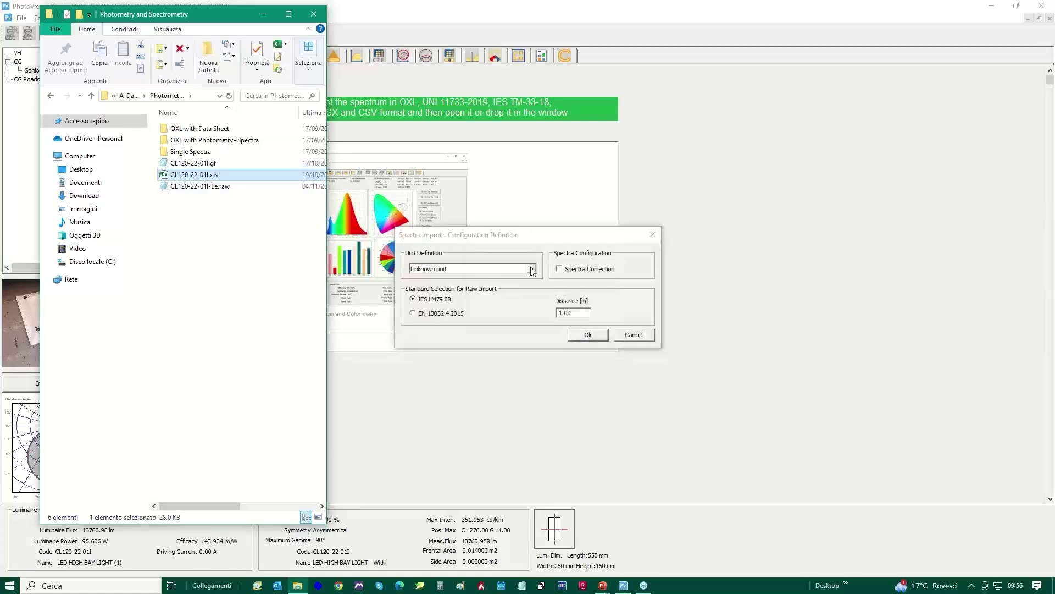
pyautogui.click(532, 269)
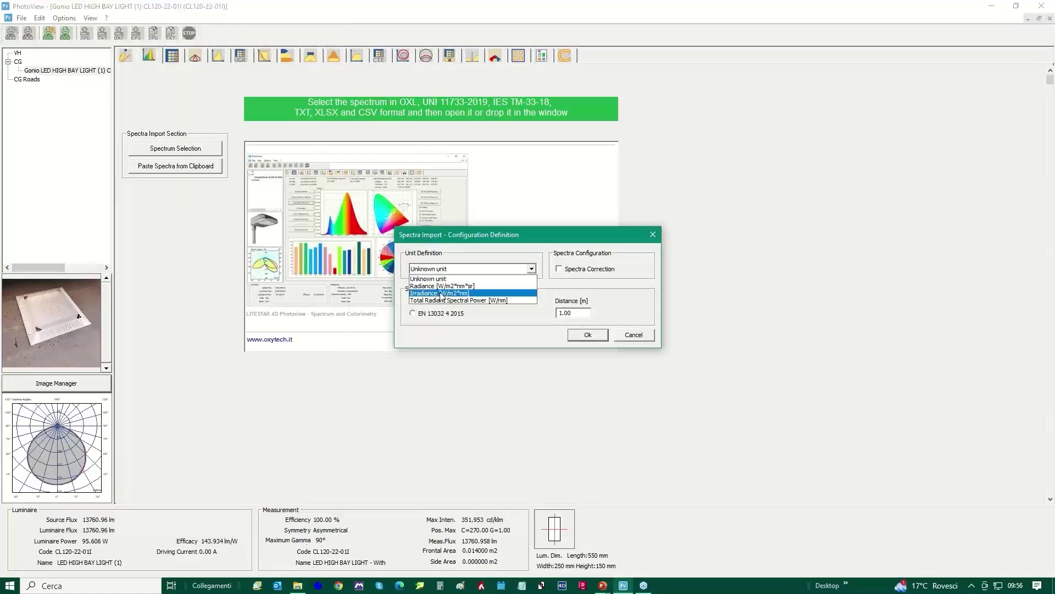
pyautogui.click(439, 292)
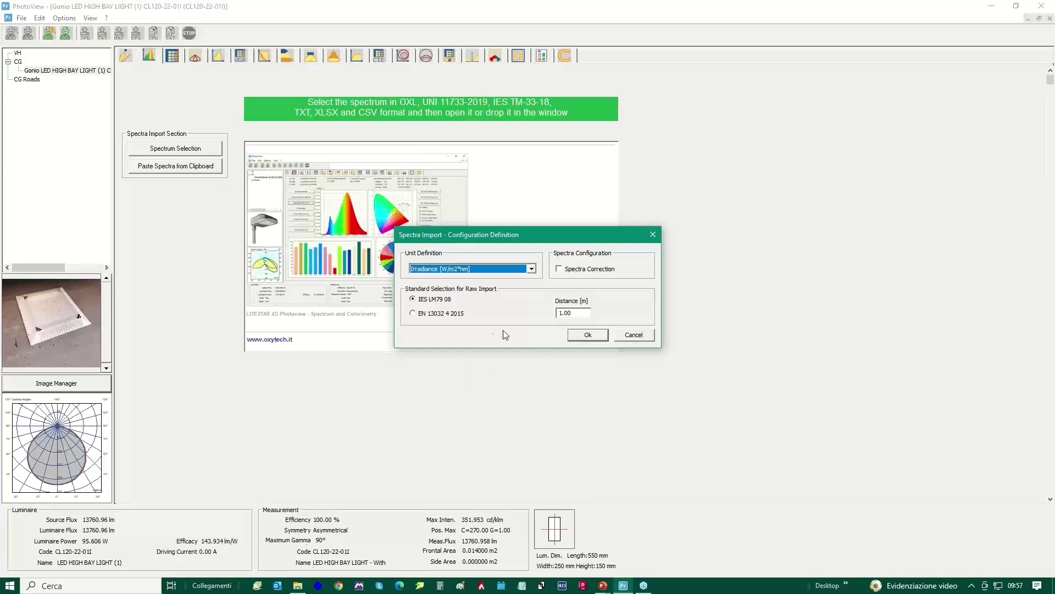
pyautogui.click(587, 336)
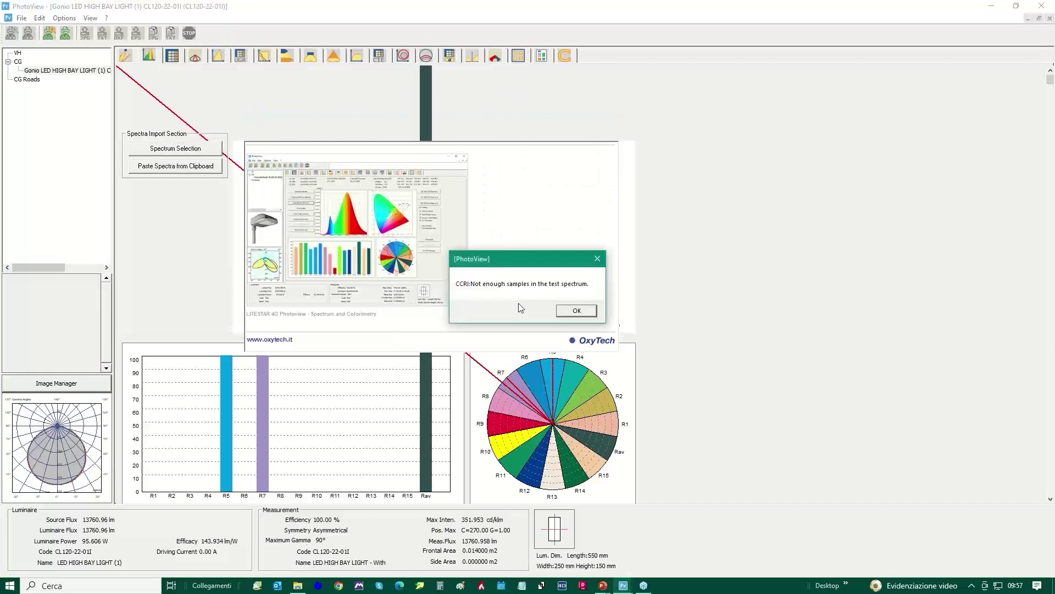
# Dismiss the import message and inspect the contents of CL120-22-01I.xls in Excel, closing the workbook without changes
pyautogui.click(575, 312)
pyautogui.click(576, 311)
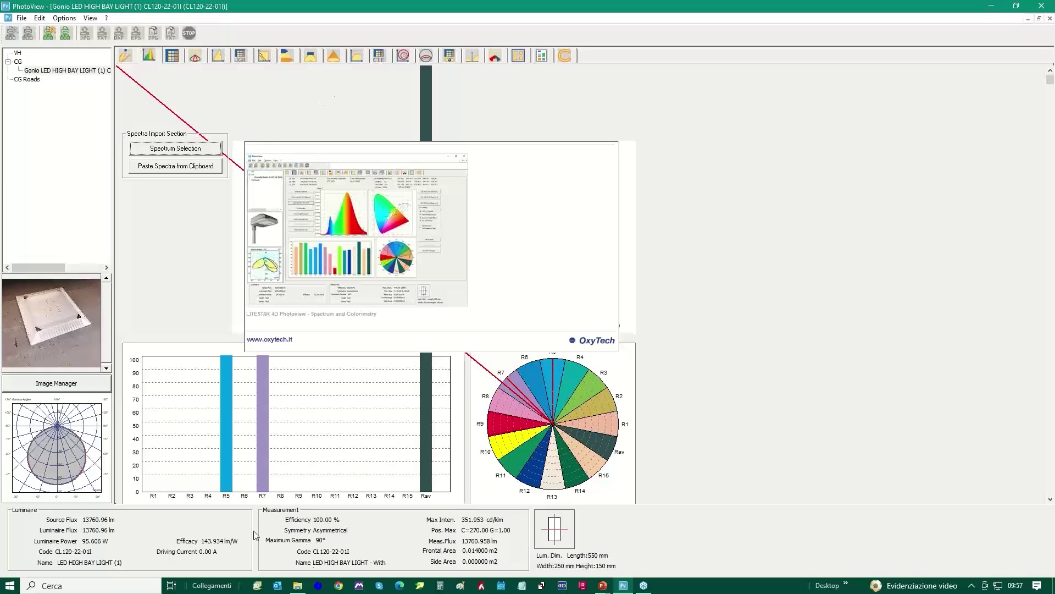
pyautogui.click(297, 586)
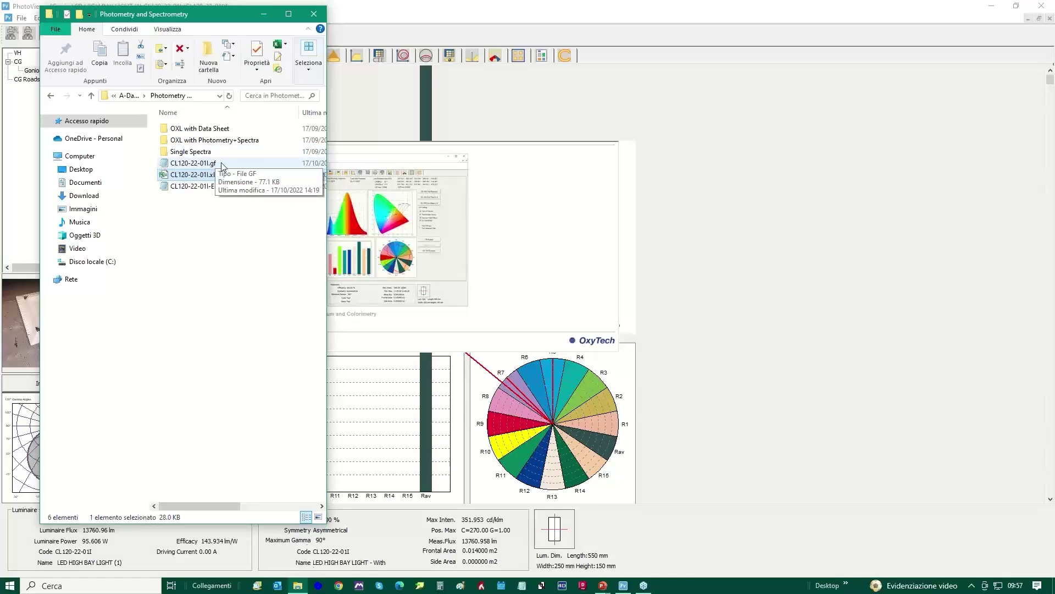
pyautogui.doubleClick(197, 176)
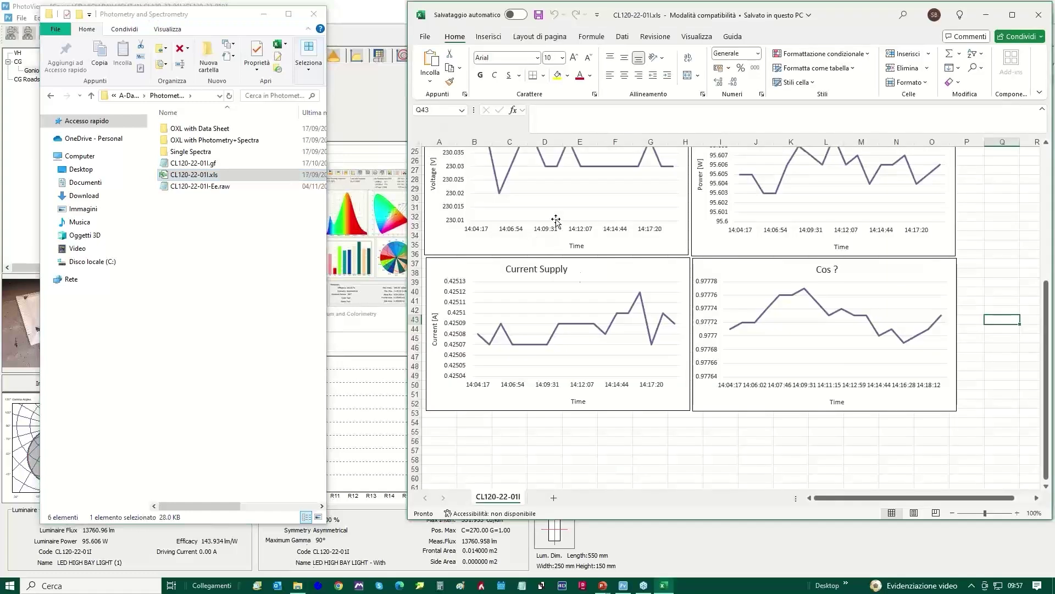
pyautogui.scroll(2, 583, 258)
pyautogui.scroll(6, 586, 264)
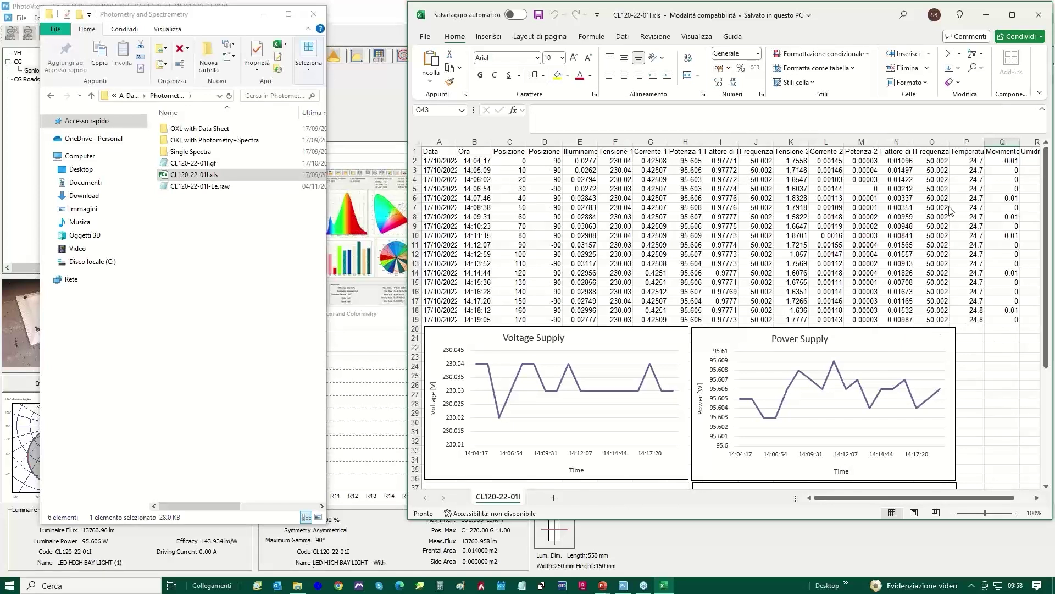
pyautogui.click(1039, 17)
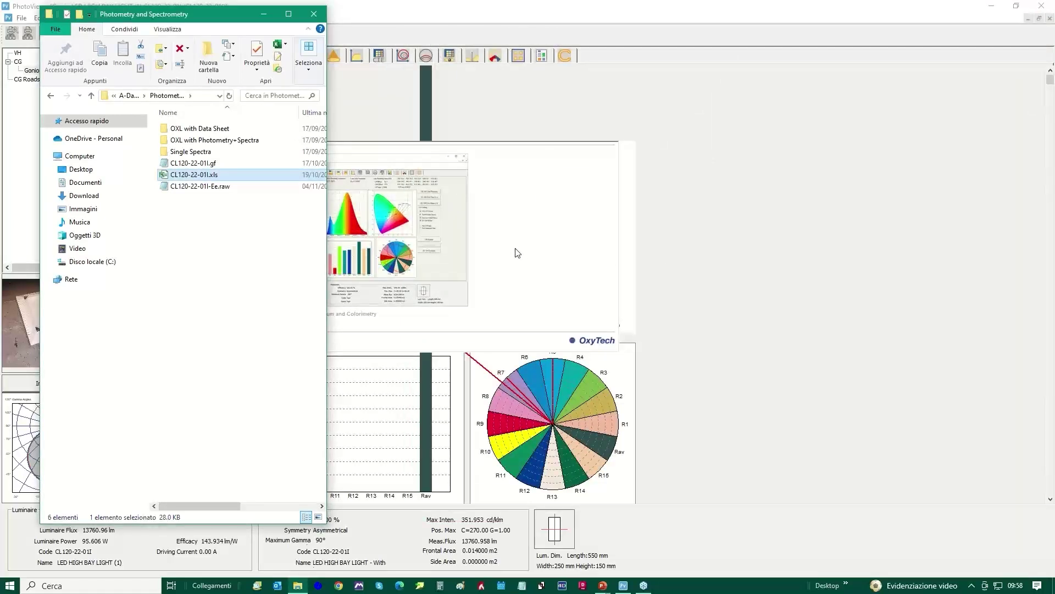
# Open the Single Spectra folder and check the wavelength and value pairs in 4000K.txt in Notepad, closing the file
pyautogui.click(190, 152)
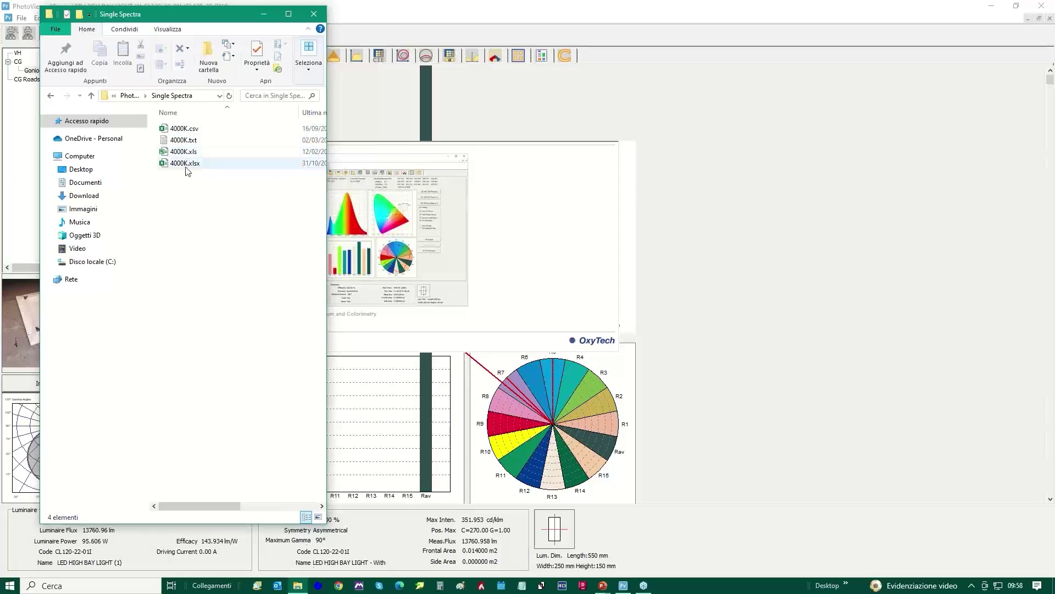
pyautogui.click(184, 143)
pyautogui.doubleClick(184, 143)
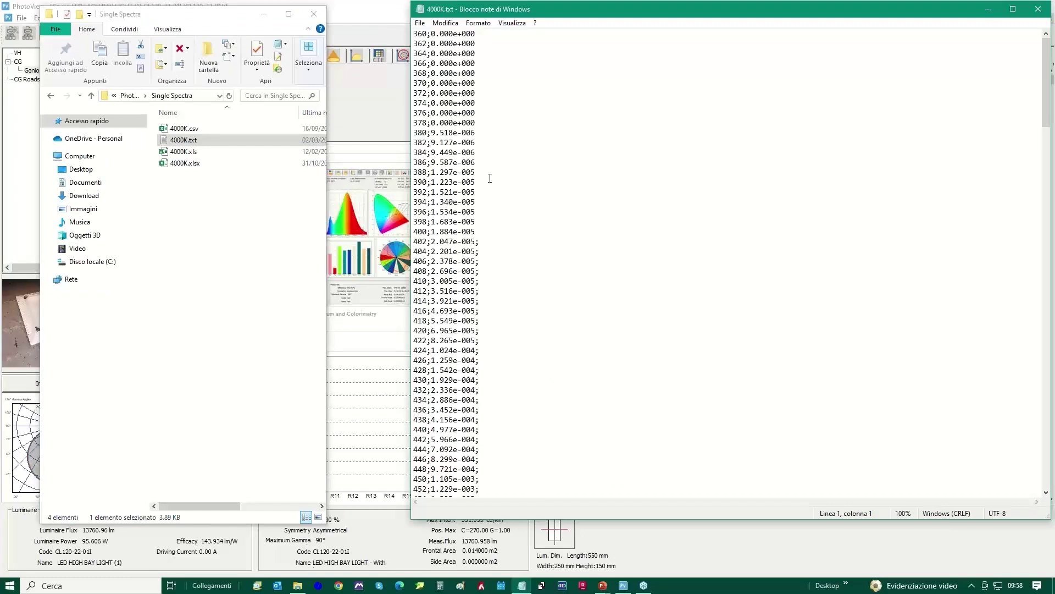
pyautogui.click(1038, 9)
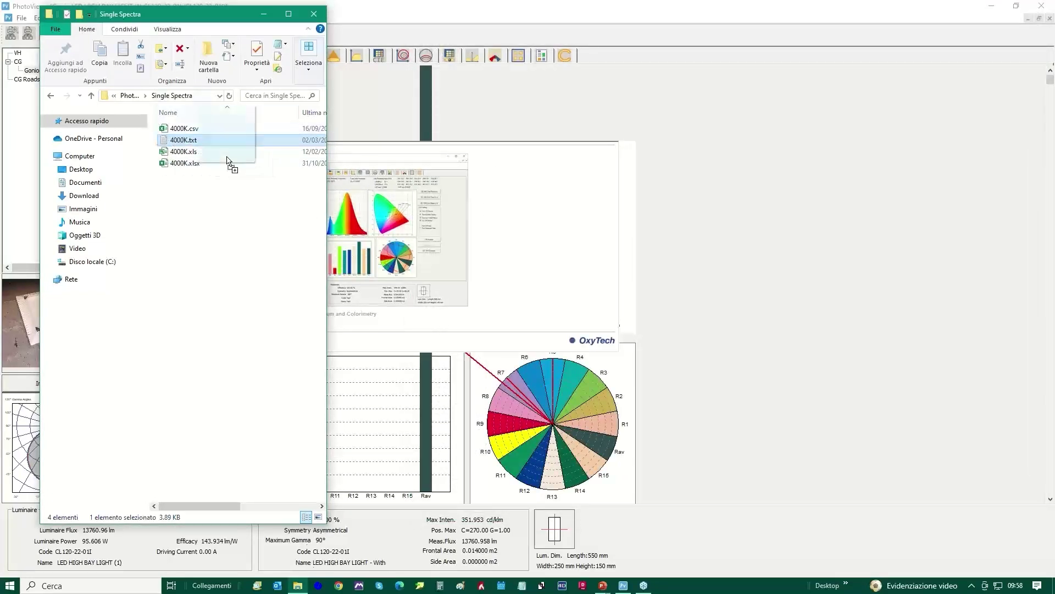
# Import the 4000K.txt spectrum as Irradiance [W/m2*nm], checking the polar diagram and returning to the colorimetry page
pyautogui.click(531, 268)
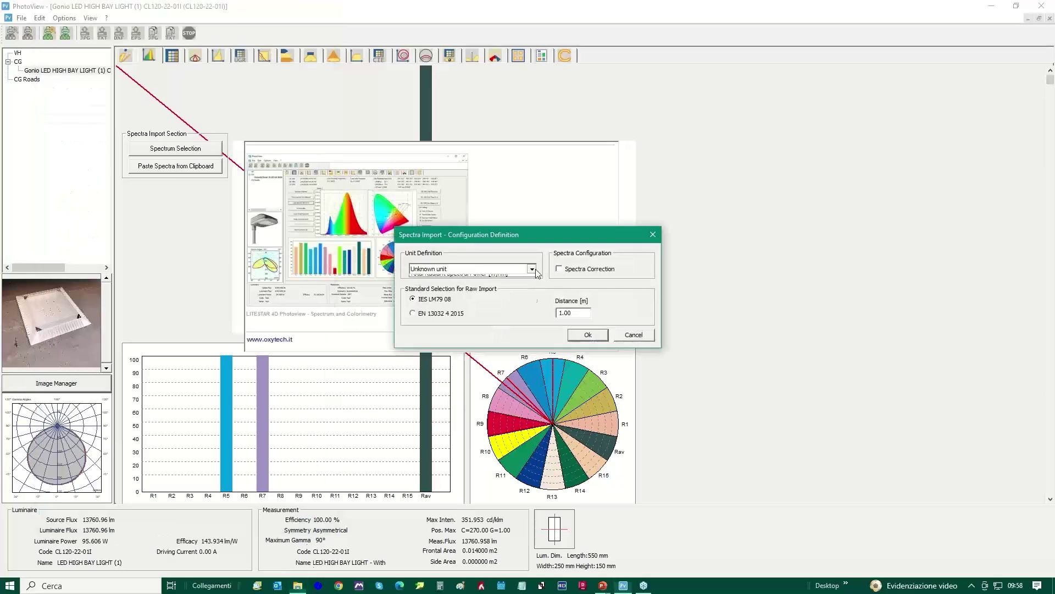
pyautogui.click(459, 293)
pyautogui.click(588, 334)
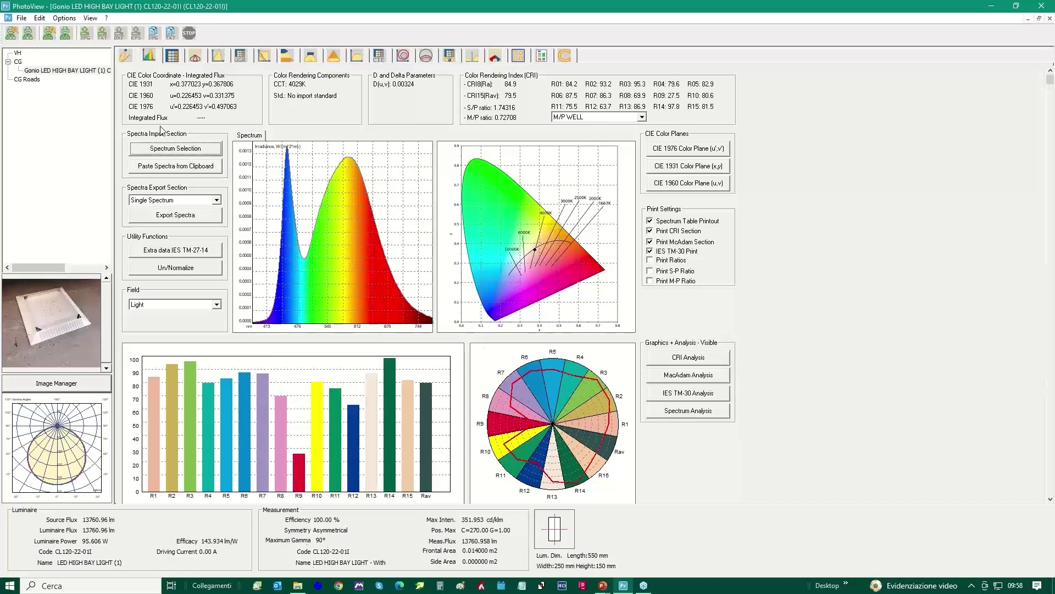
pyautogui.click(193, 59)
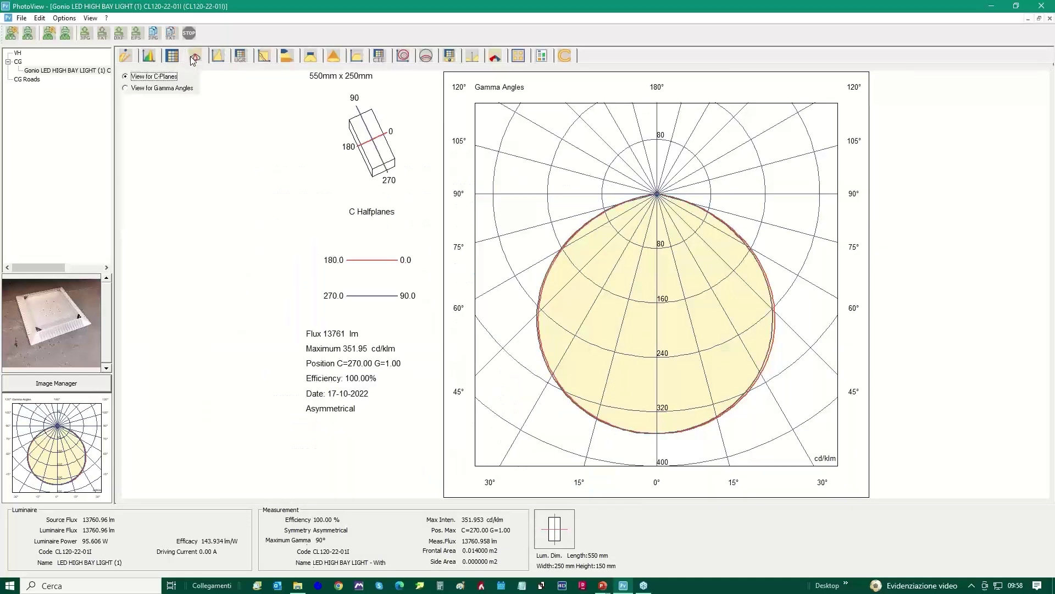
pyautogui.click(148, 60)
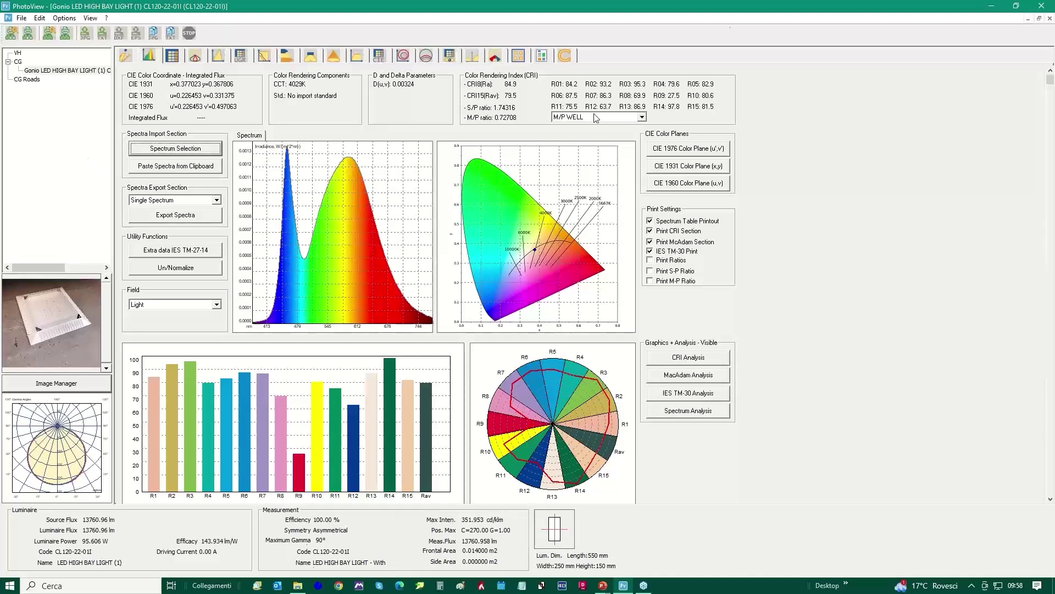
# Load the multi-spectrum file CL120-22-01I-Ee.raw from the Photometry and Spectrometry folder with the EN 13032-4:2015 standard
pyautogui.click(297, 585)
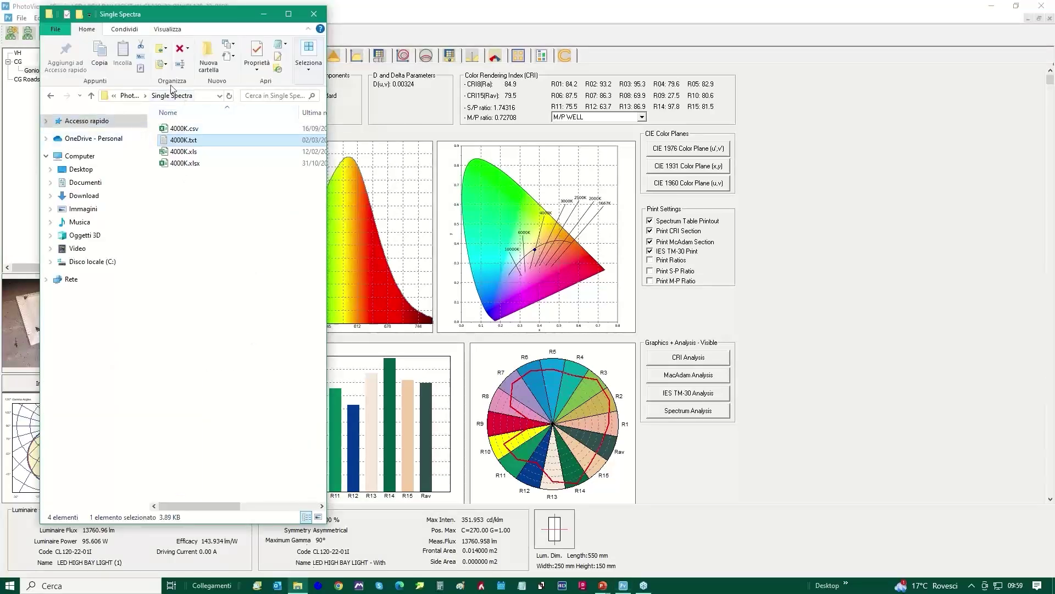
pyautogui.hotkey('alt', 'Left')
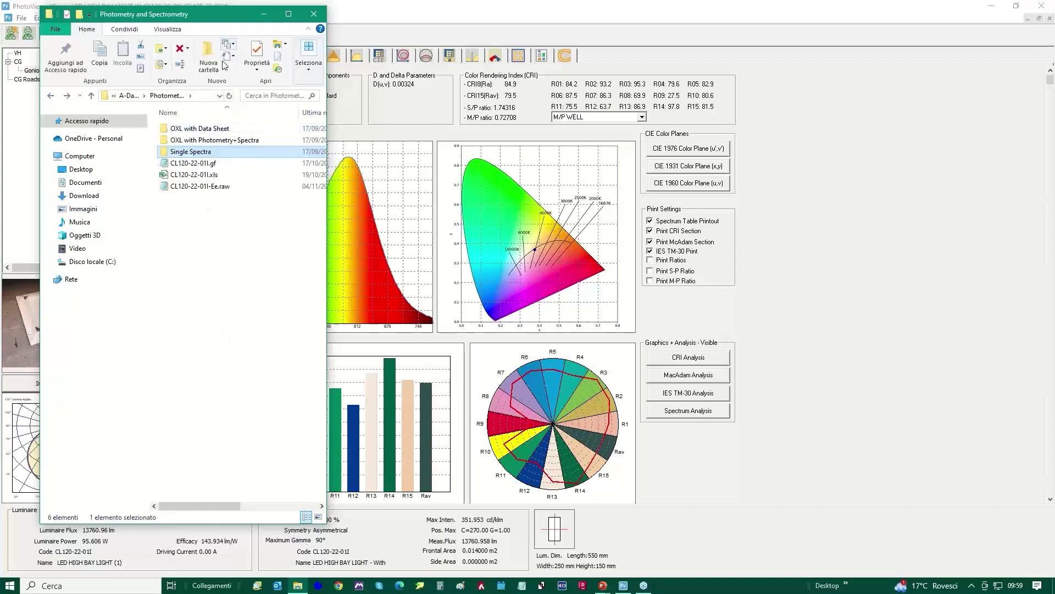
pyautogui.click(203, 186)
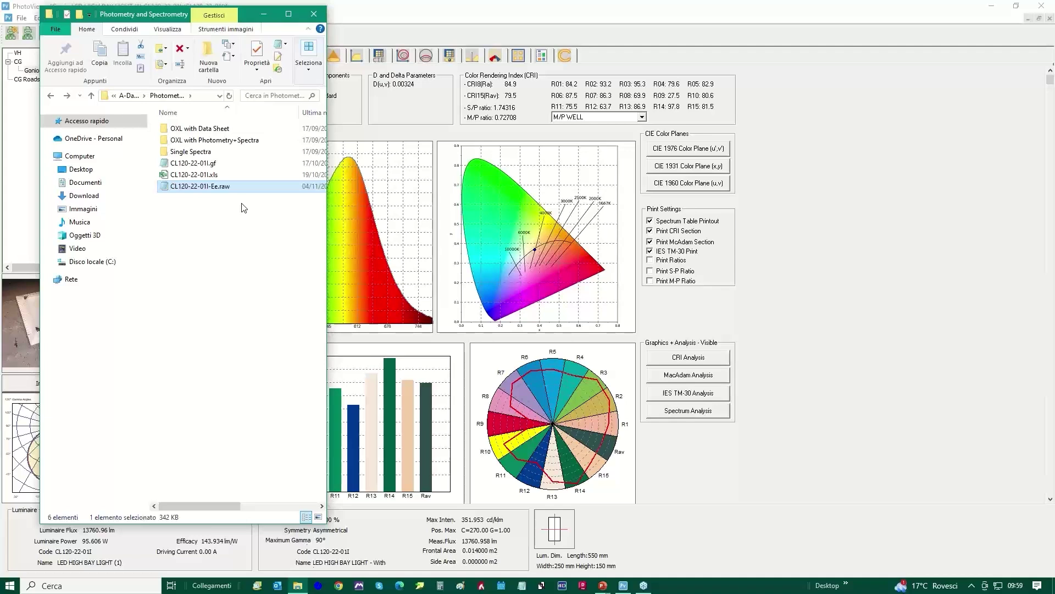
pyautogui.moveTo(201, 187); pyautogui.dragTo(646, 285)
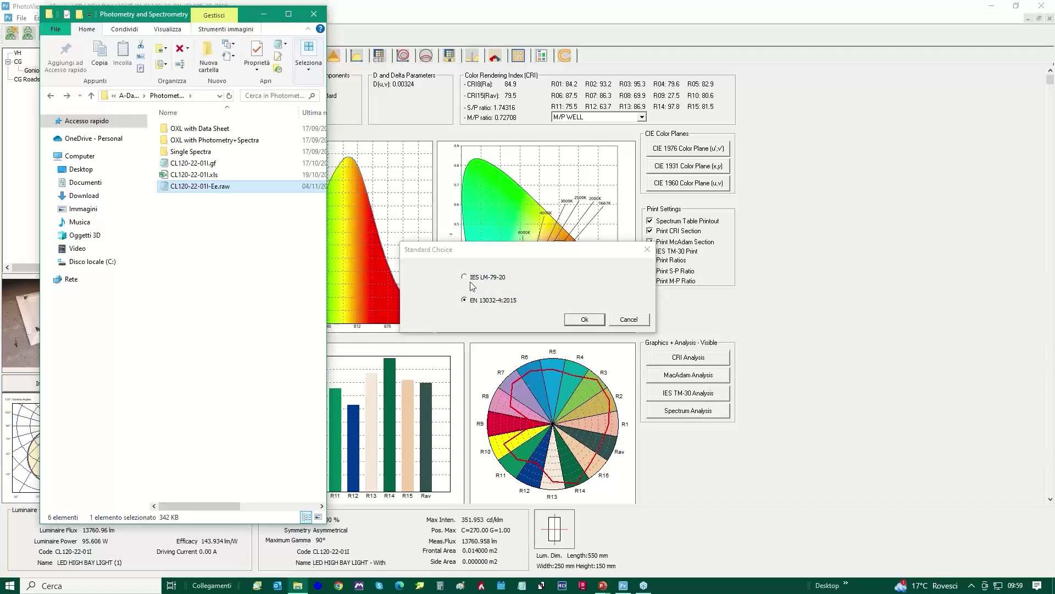
pyautogui.click(584, 320)
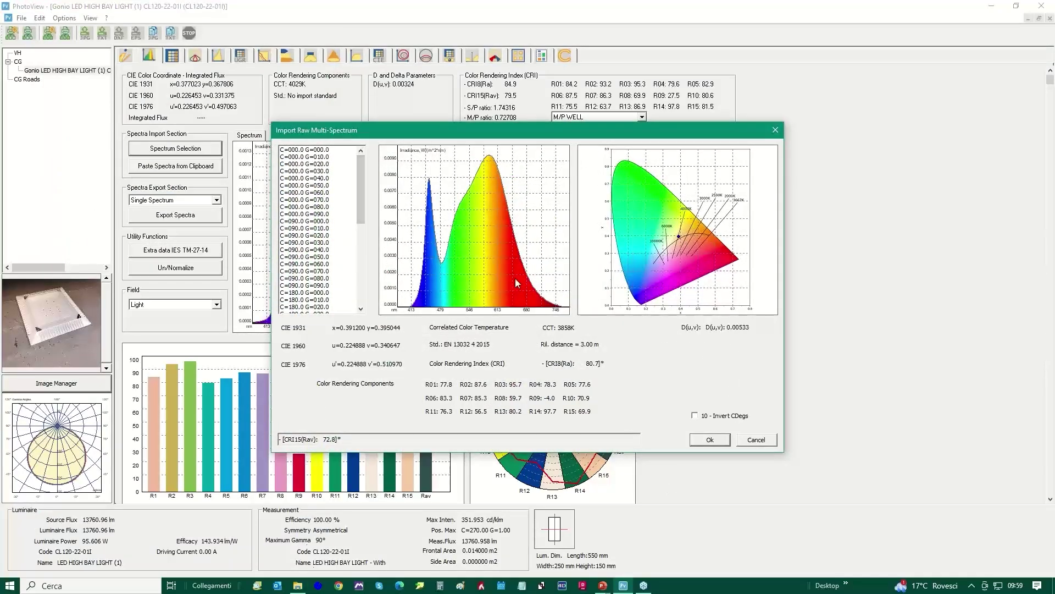
# Preview individual raw spectra at C=000.0 and C=090.0, including G=070.0, G=060.0 and G=050.0, and accept the multi-spectrum import
pyautogui.click(306, 150)
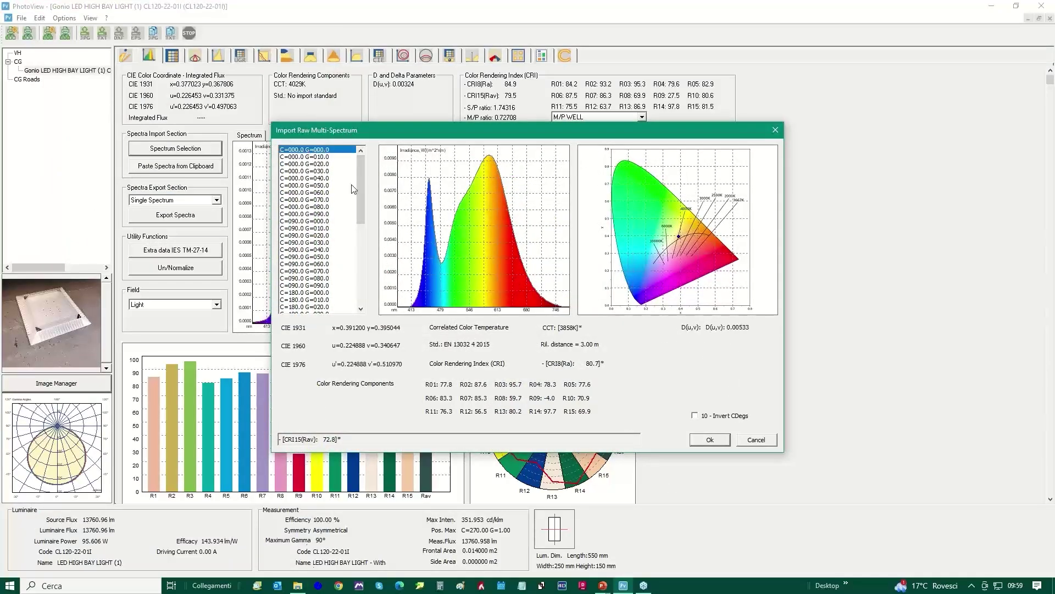
pyautogui.moveTo(362, 183); pyautogui.dragTo(387, 132)
pyautogui.click(315, 236)
pyautogui.click(313, 251)
pyautogui.click(312, 200)
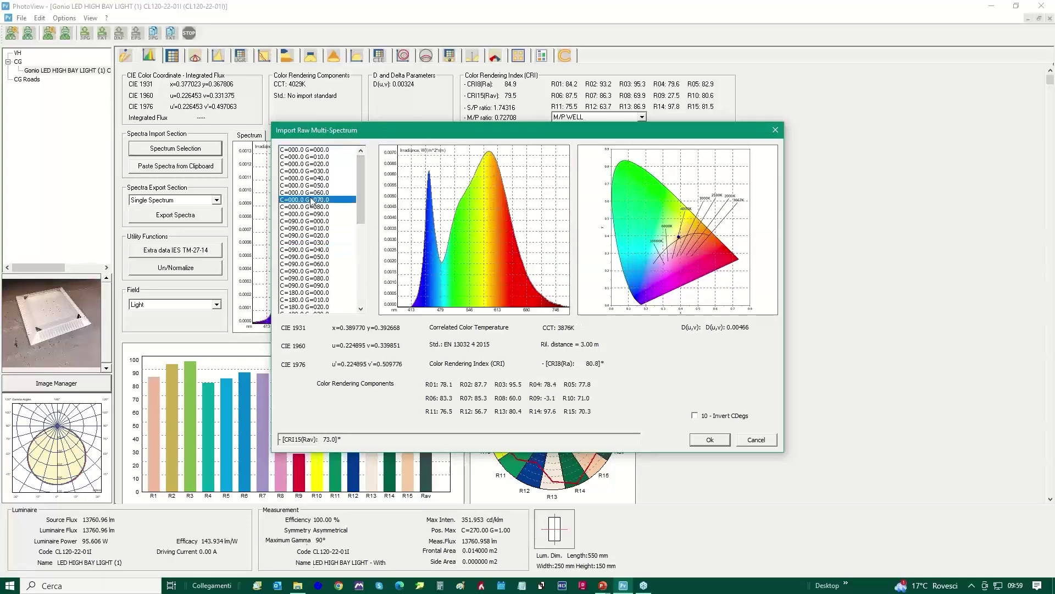
pyautogui.click(314, 265)
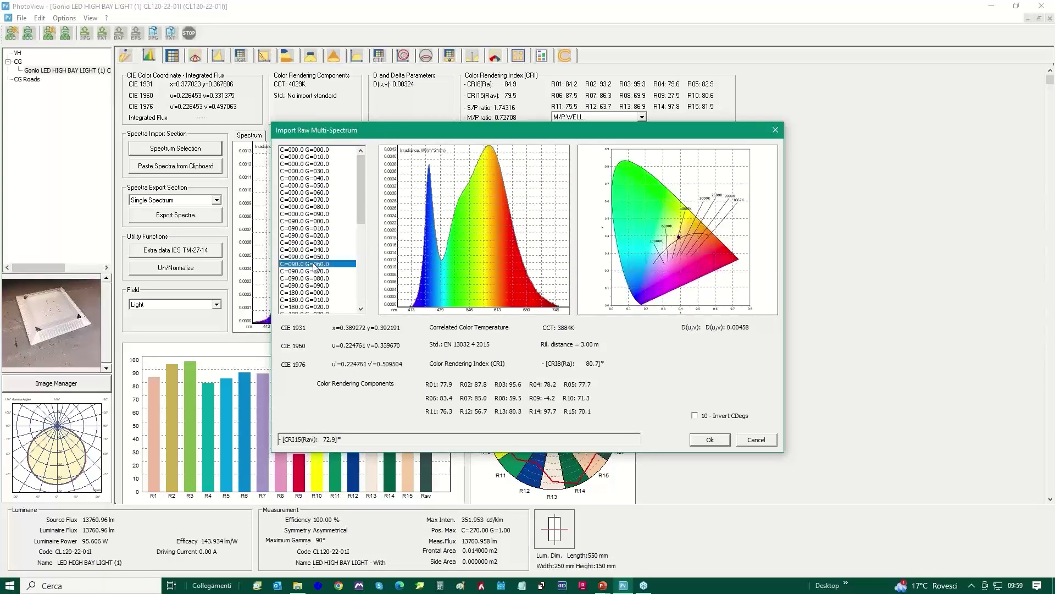
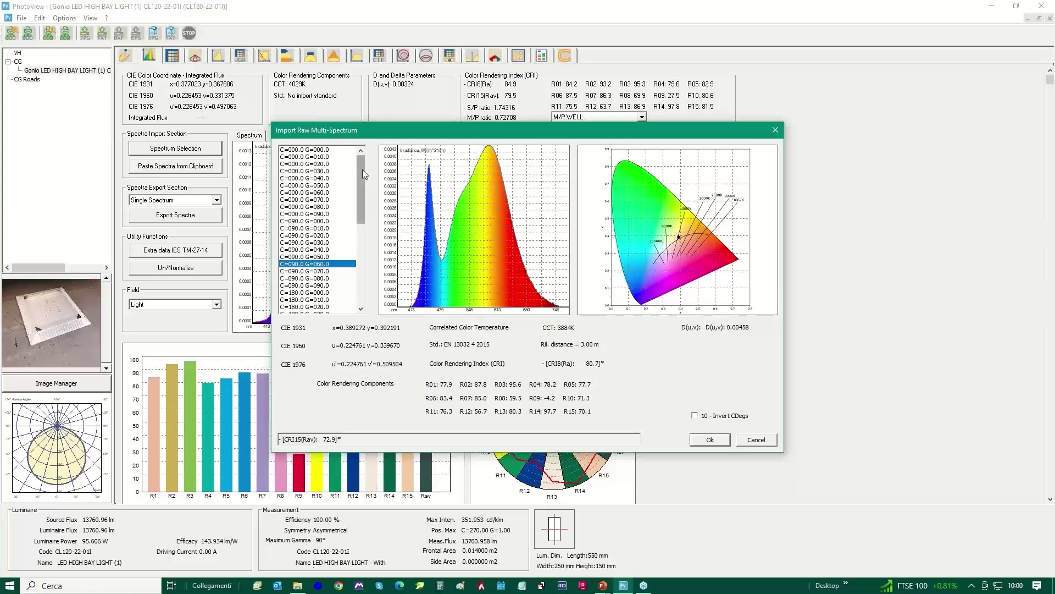
pyautogui.click(364, 242)
pyautogui.moveTo(365, 242); pyautogui.dragTo(364, 192)
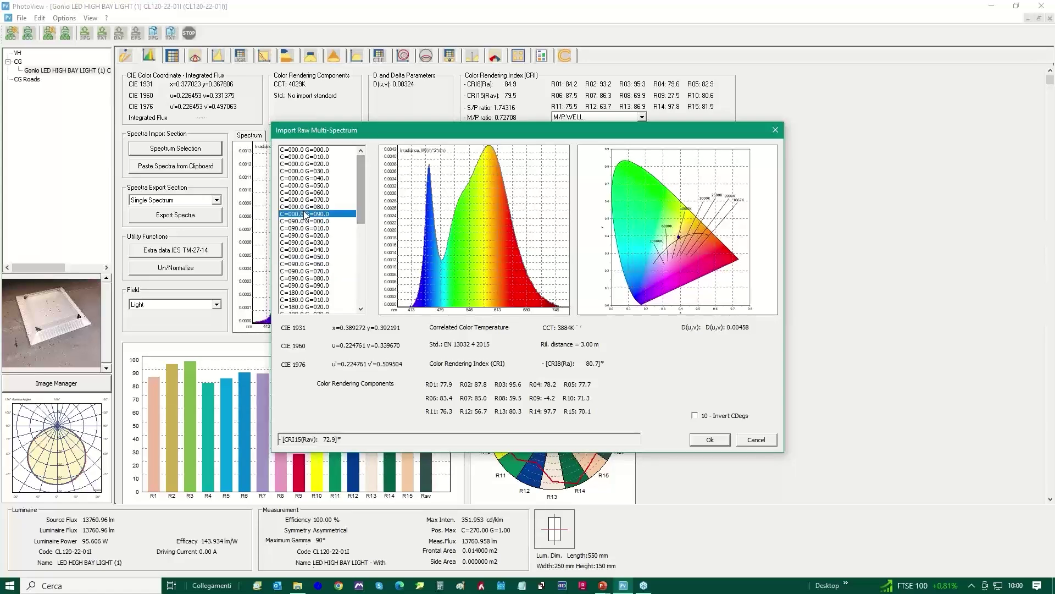
pyautogui.click(311, 256)
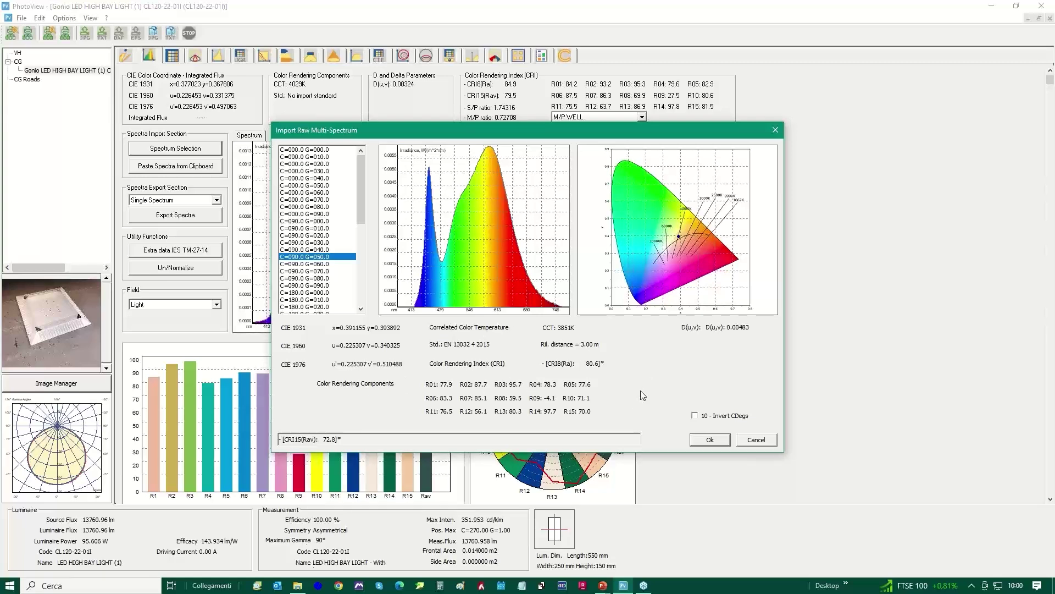
pyautogui.click(710, 441)
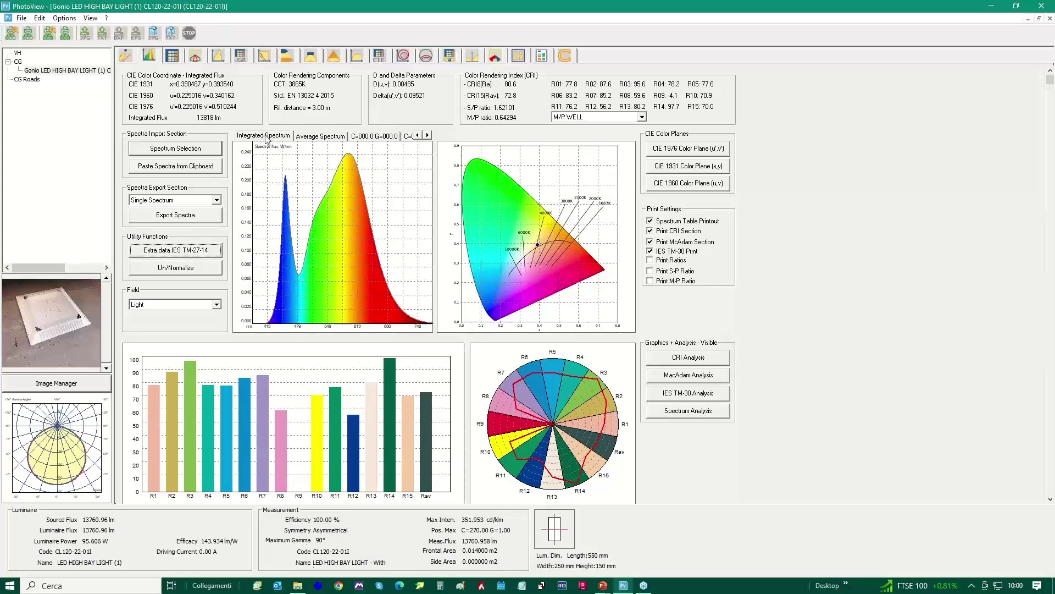
# Review the average spectrum and the C=000.0 spectra from G=000.0 to G=040.0, returning to the integrated spectrum
pyautogui.click(325, 136)
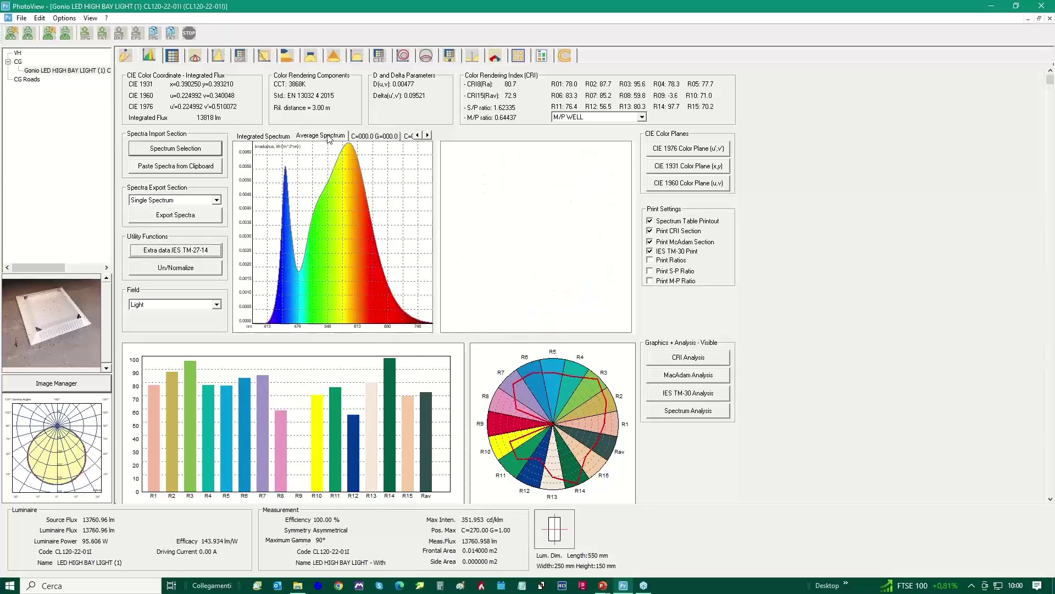
pyautogui.click(365, 139)
pyautogui.click(409, 137)
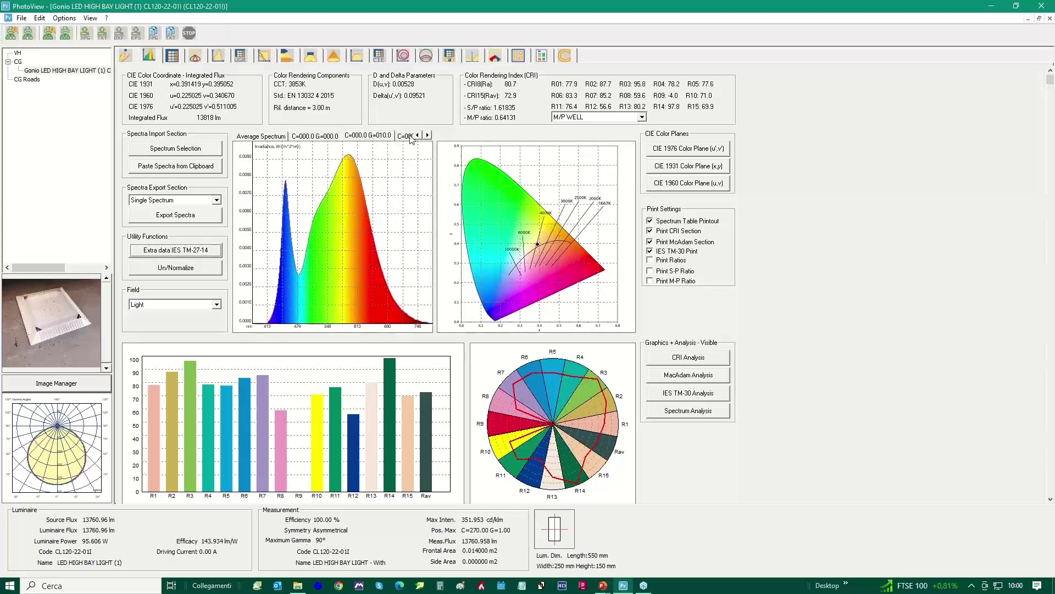
pyautogui.click(405, 138)
pyautogui.click(405, 138)
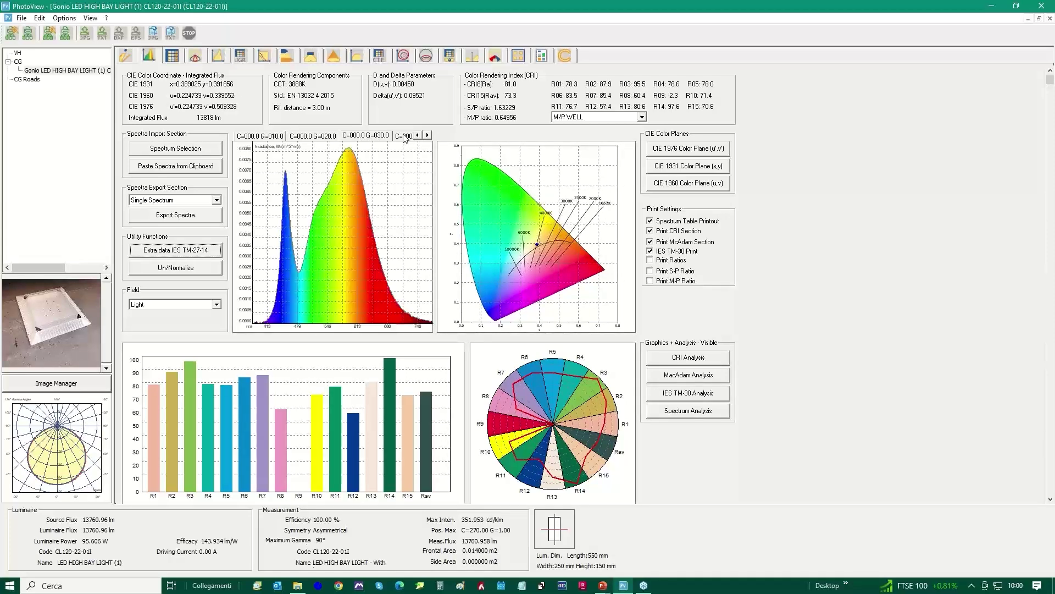
pyautogui.click(405, 138)
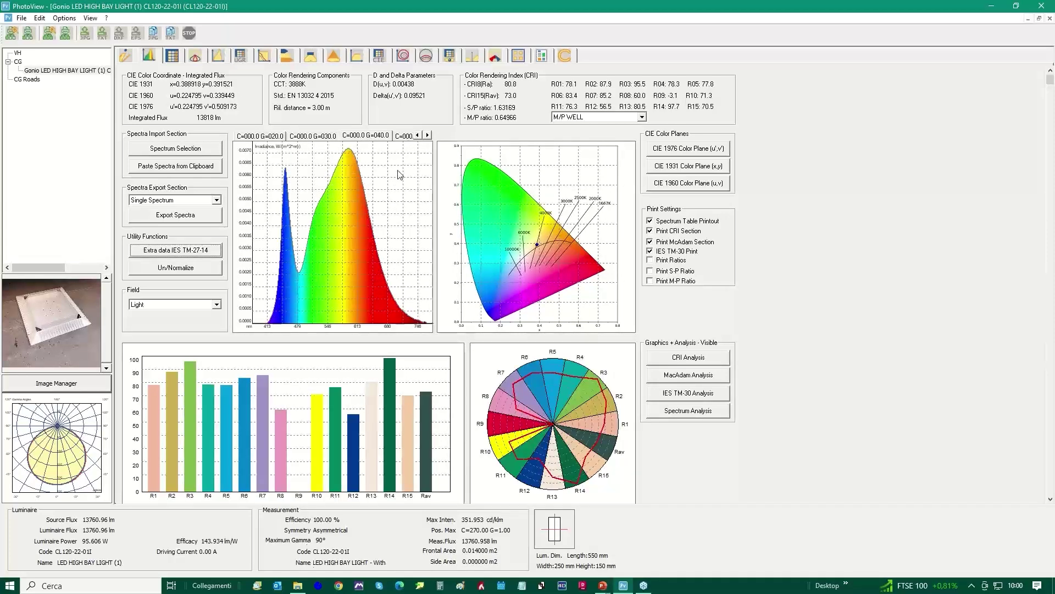
pyautogui.click(417, 135)
pyautogui.click(417, 135)
pyautogui.click(417, 136)
pyautogui.click(417, 135)
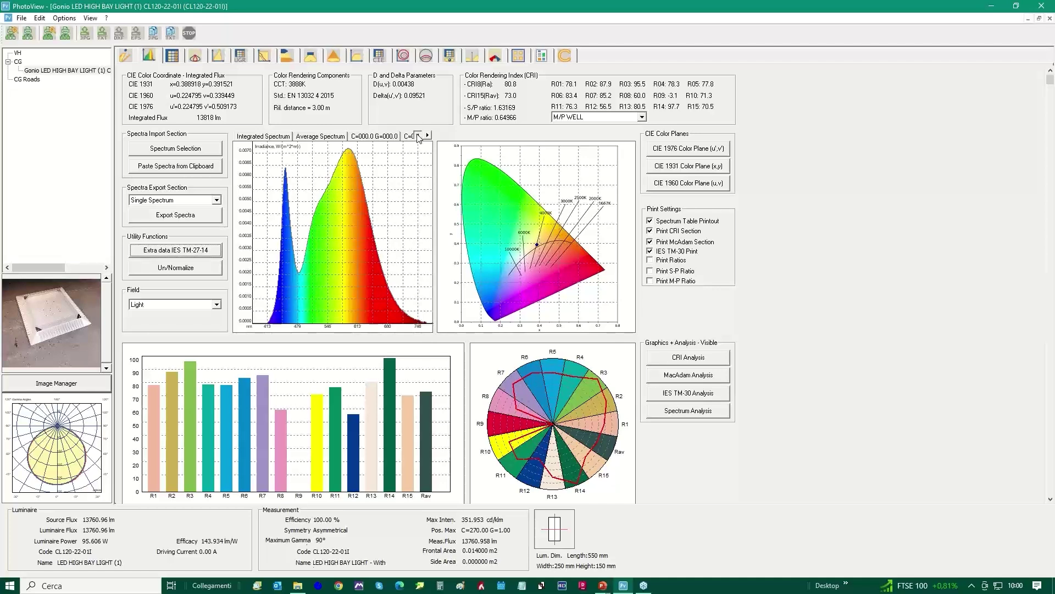
pyautogui.click(265, 137)
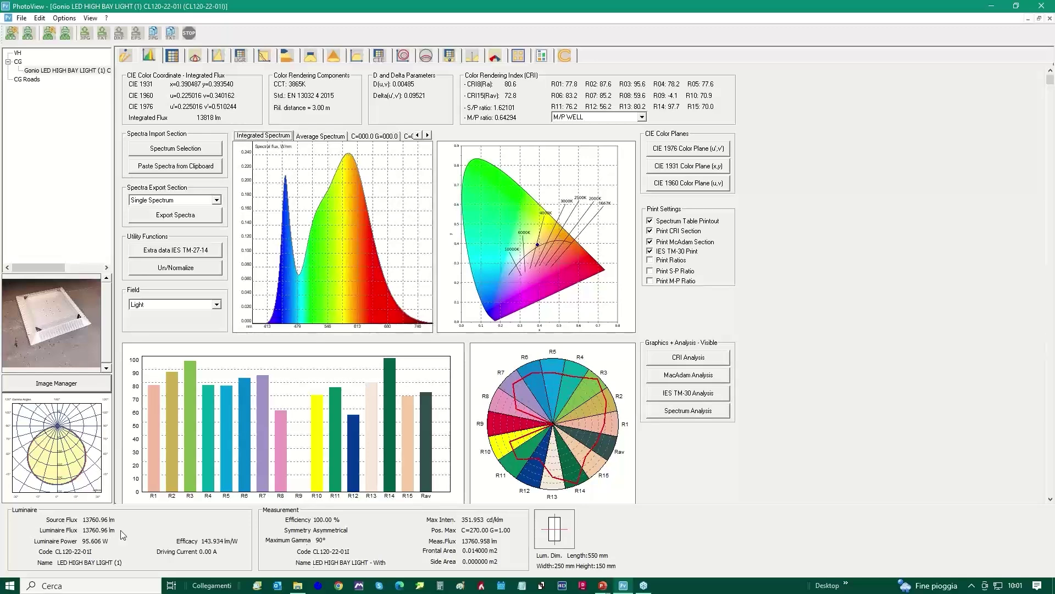
# Compare the intensity matrix with the colorimetry page, and view the average and C=000.0 G=000.0 spectra
pyautogui.click(173, 56)
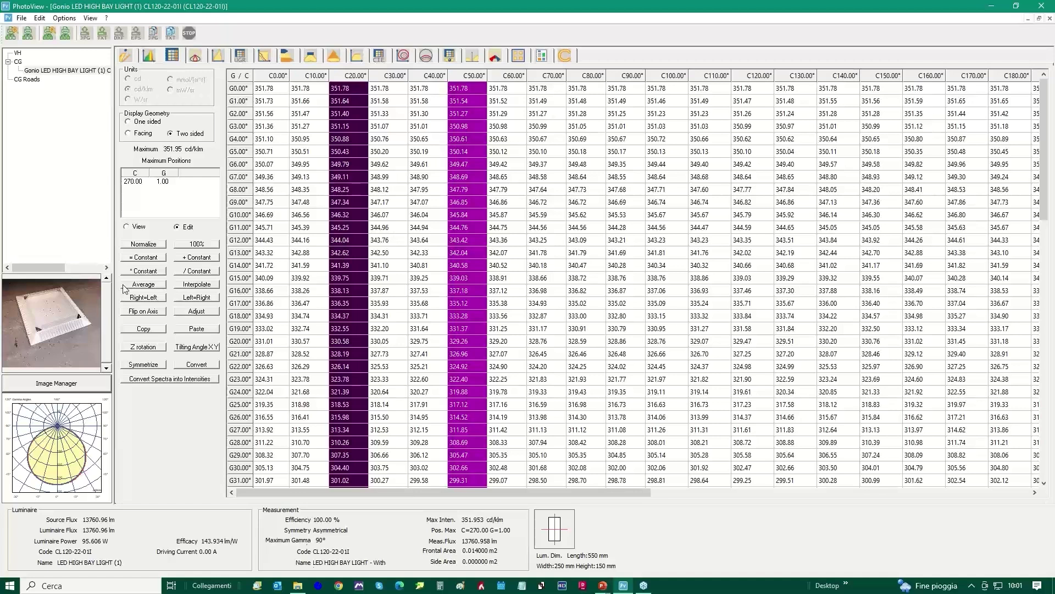
pyautogui.click(149, 55)
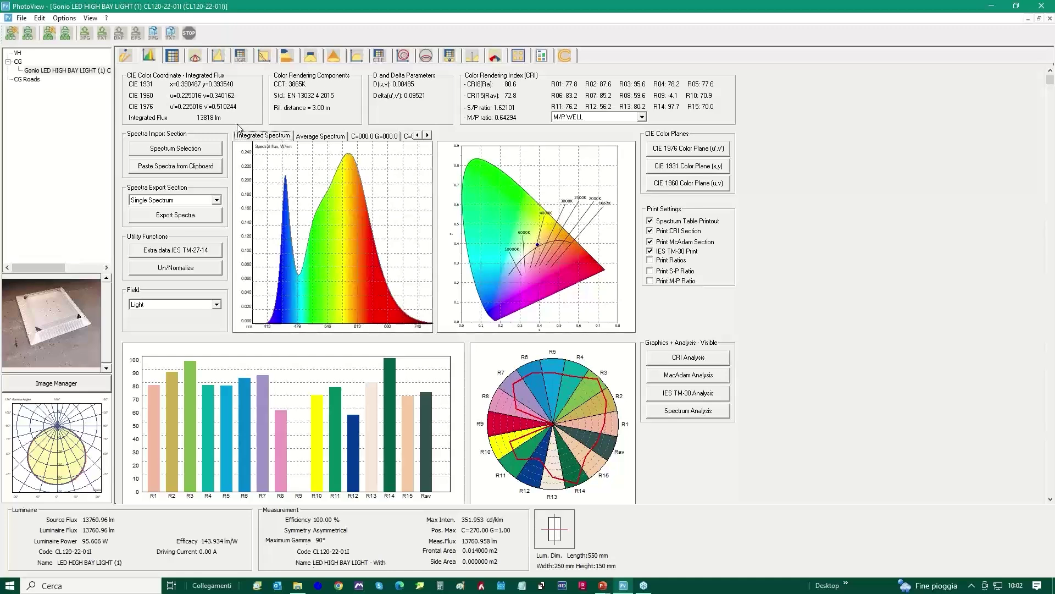
pyautogui.click(173, 57)
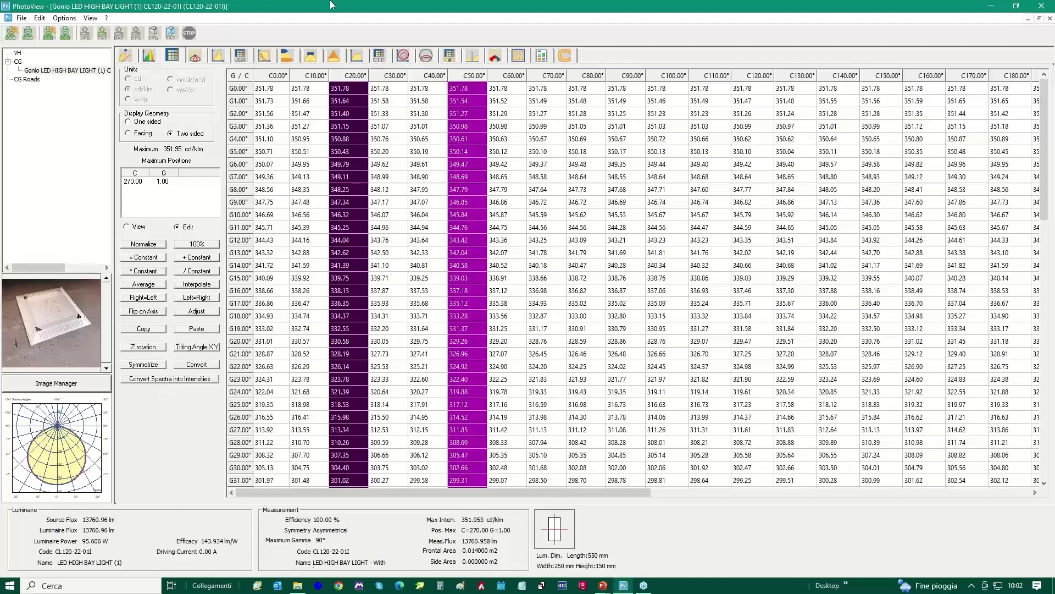
pyautogui.click(149, 56)
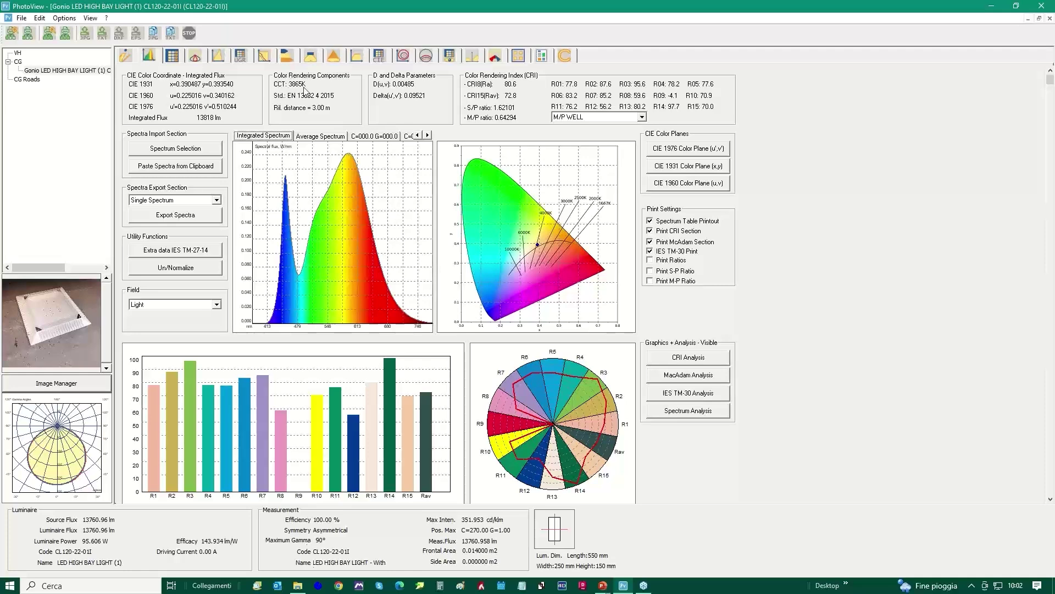
pyautogui.click(319, 137)
pyautogui.click(373, 136)
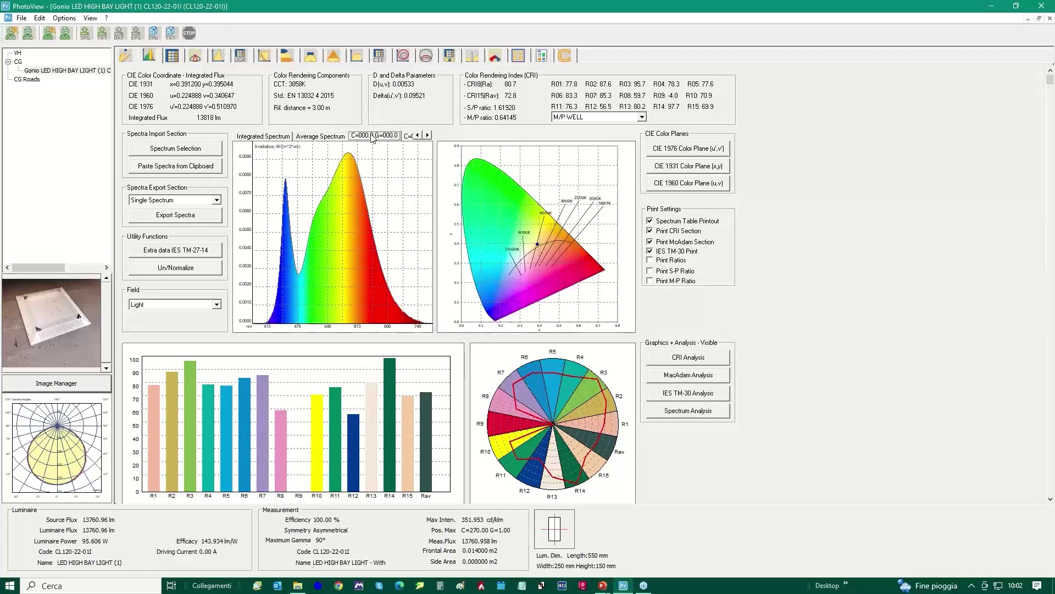
# Review the C=000.0 spectra at G=010.0, G=050.0 and G=060.0
pyautogui.click(405, 136)
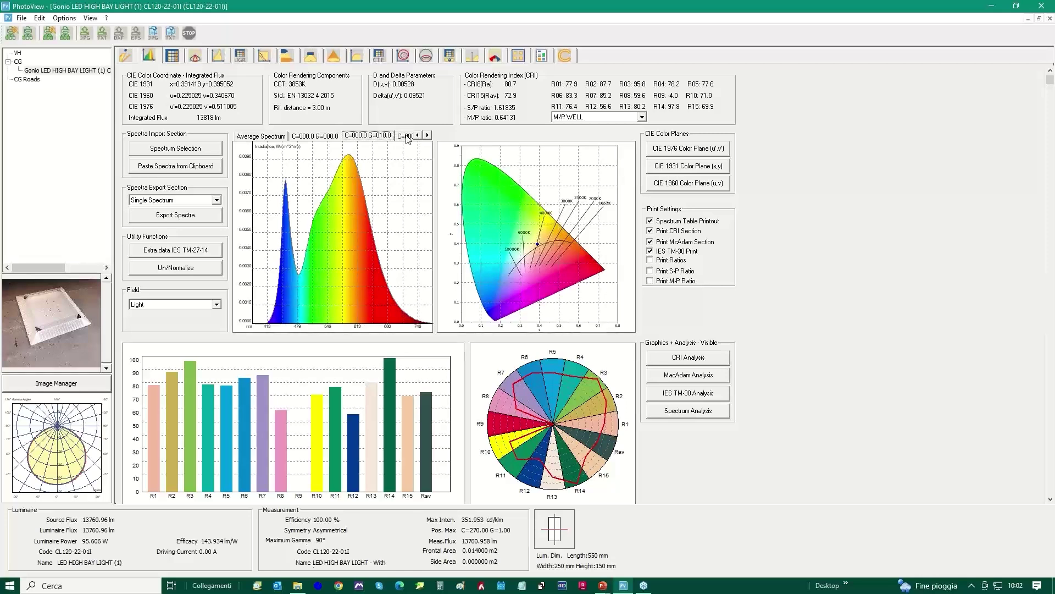
pyautogui.click(427, 136)
pyautogui.click(427, 136)
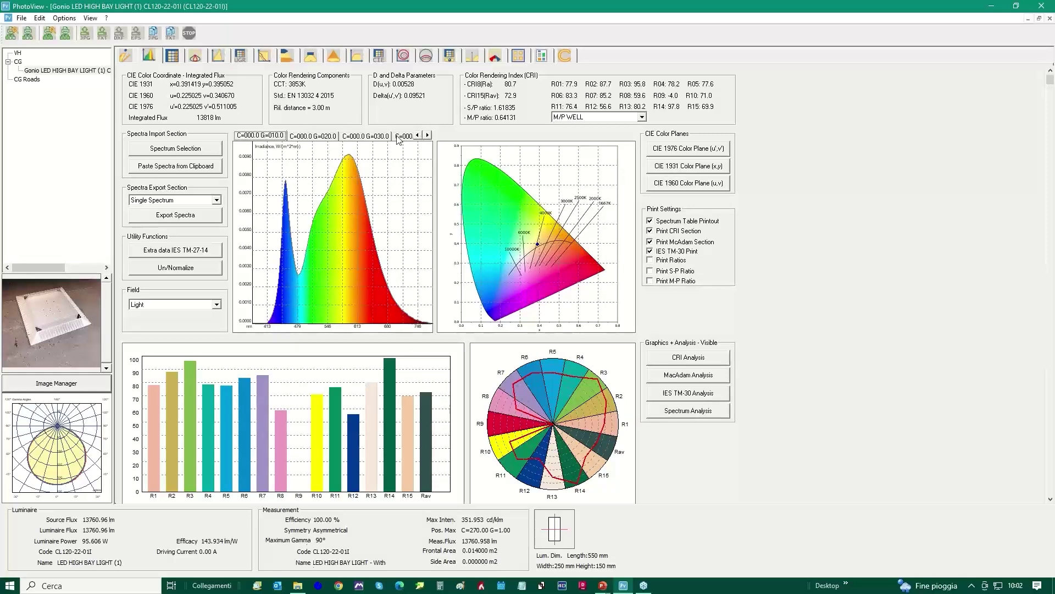
pyautogui.click(401, 137)
pyautogui.click(402, 136)
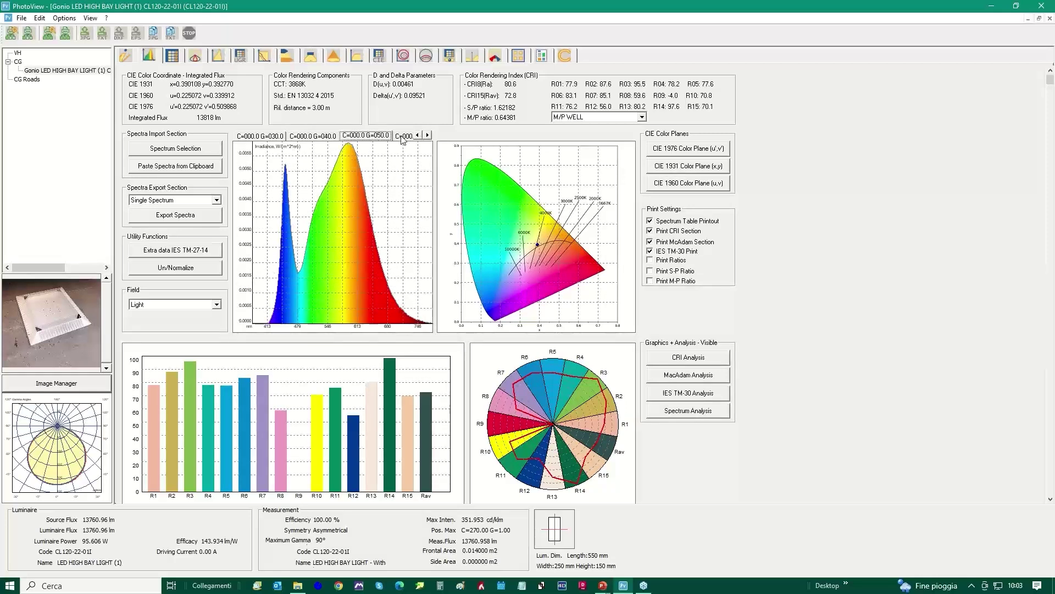
pyautogui.click(402, 137)
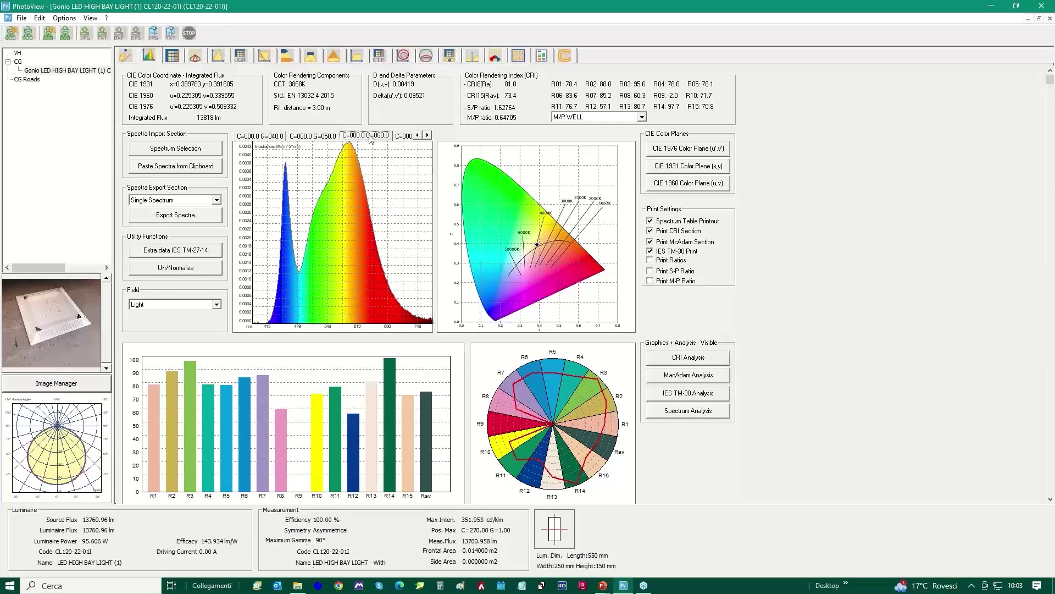
# Return to the integrated spectrum and examine the available M/P ratio calculation methods without changing M/P WELL
pyautogui.click(418, 136)
pyautogui.click(417, 136)
pyautogui.click(417, 136)
pyautogui.click(417, 135)
pyautogui.click(417, 136)
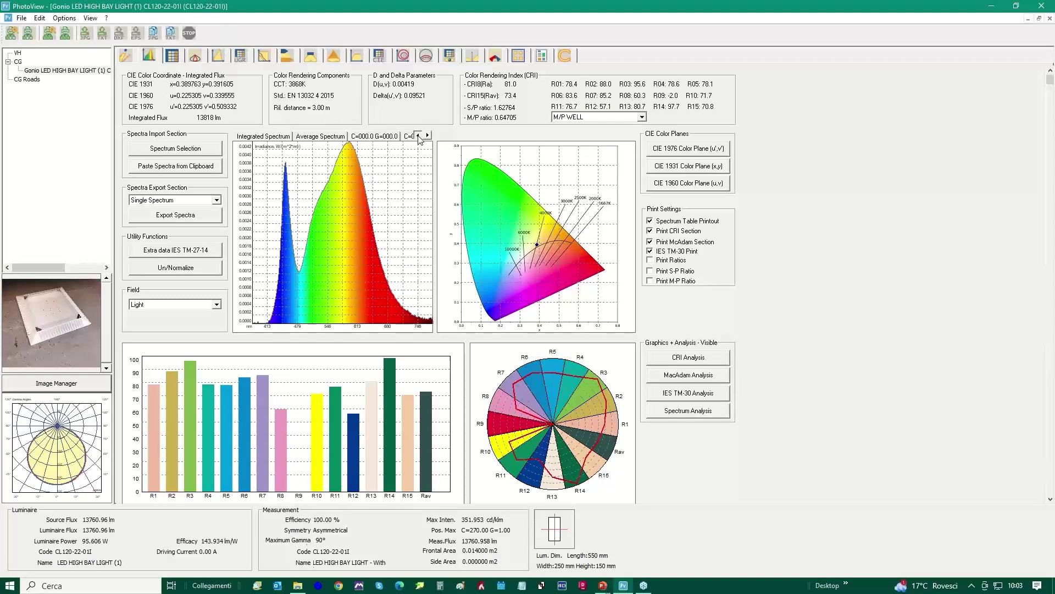
pyautogui.click(262, 138)
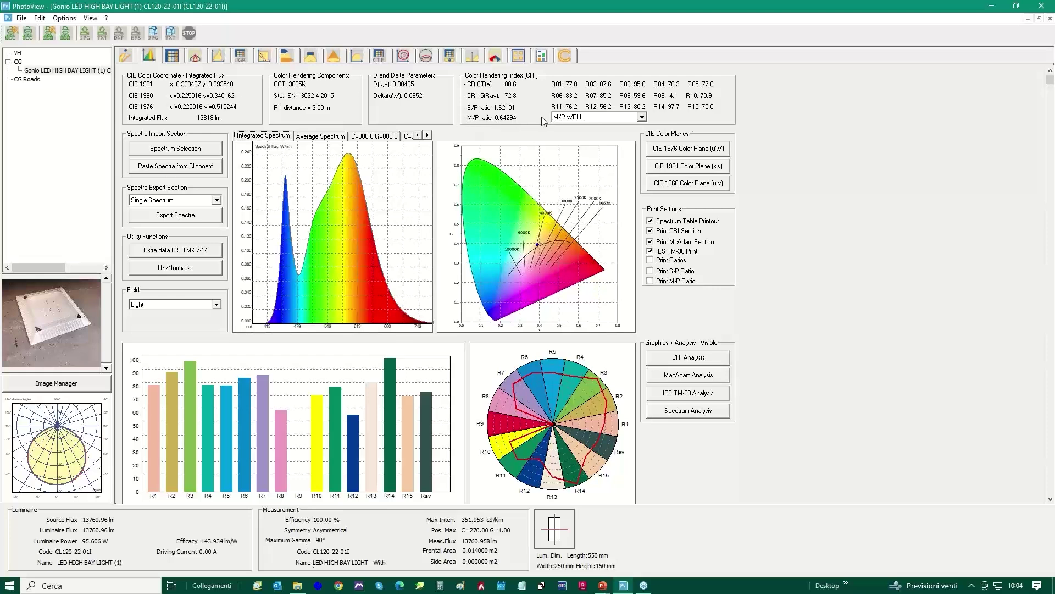
pyautogui.click(642, 117)
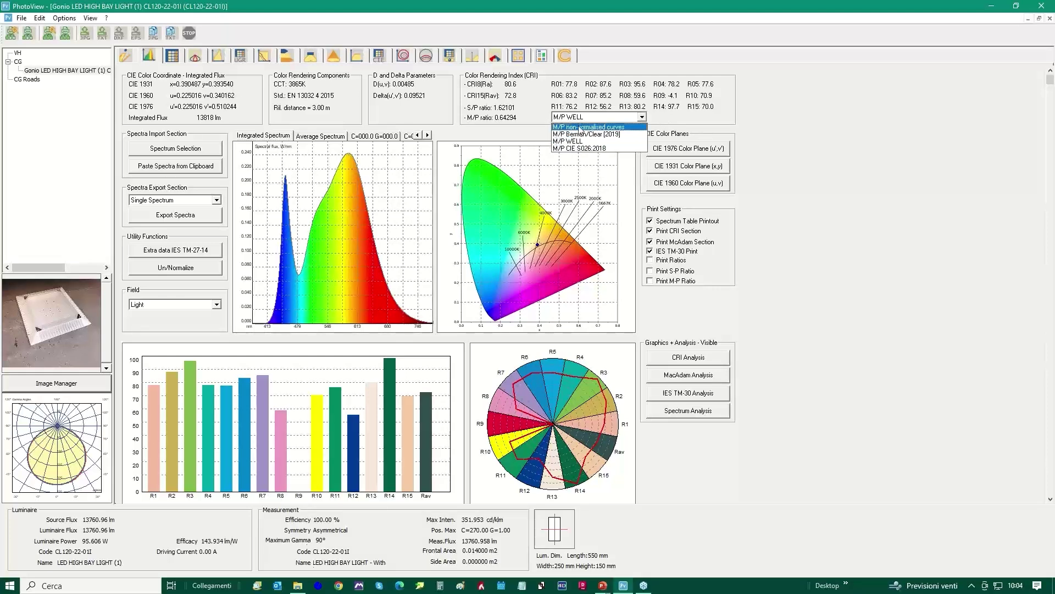
pyautogui.click(914, 175)
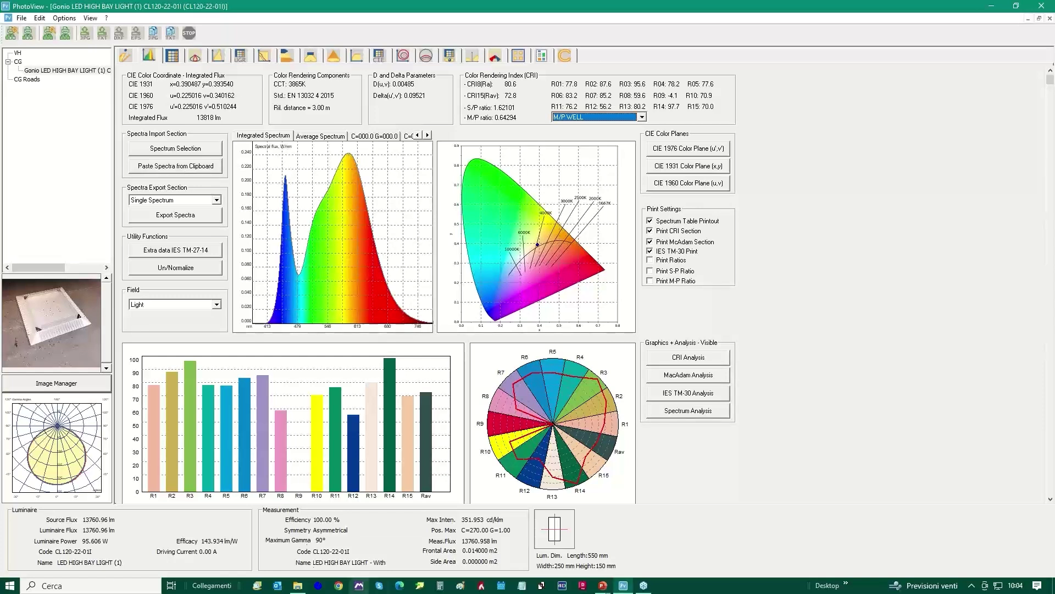
# Switch to File Explorer, open 4000K.txt from the Single Spectra folder, copy all its spectral data and return to PhotoView
pyautogui.click(297, 585)
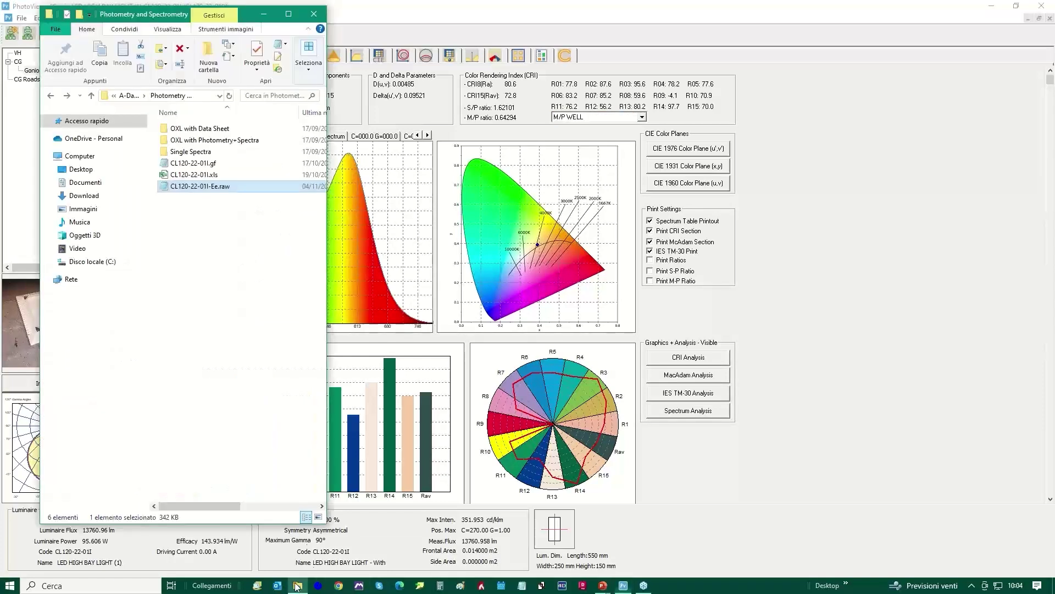
pyautogui.doubleClick(193, 153)
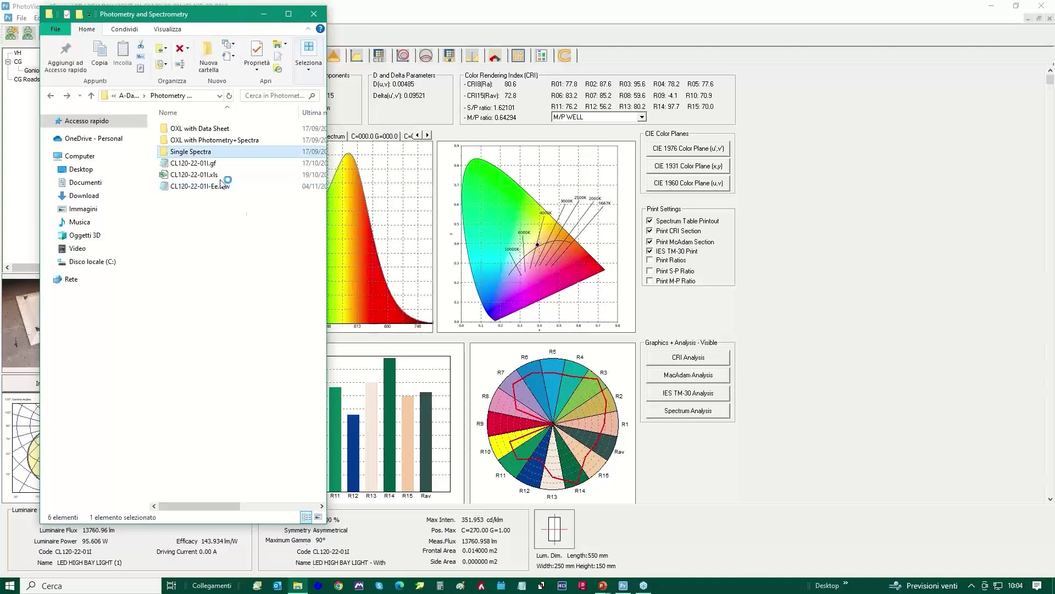
pyautogui.doubleClick(179, 142)
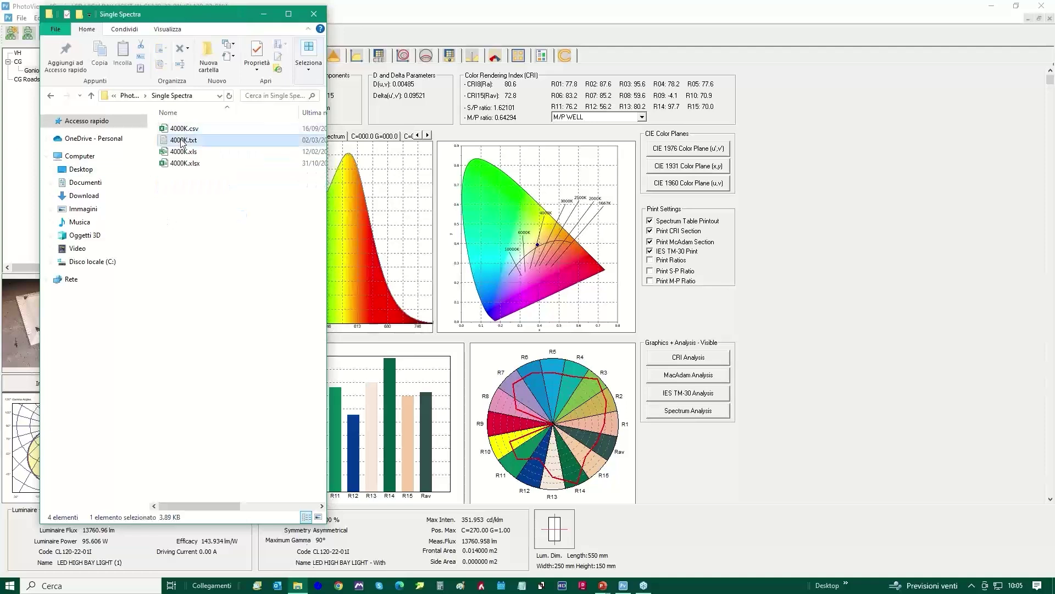
pyautogui.moveTo(415, 33); pyautogui.dragTo(476, 591)
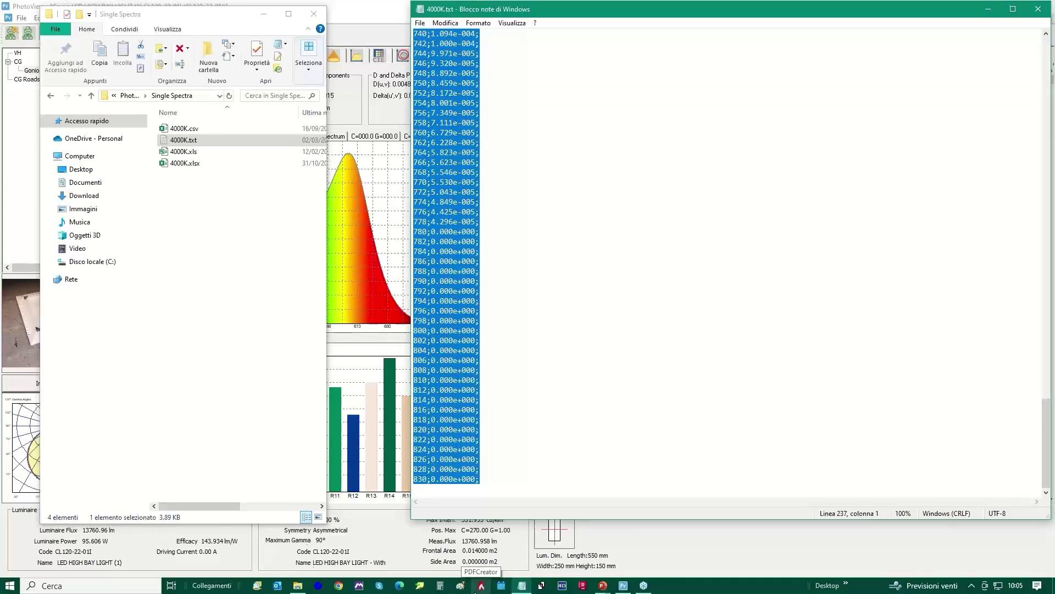
pyautogui.click(1037, 9)
pyautogui.click(385, 189)
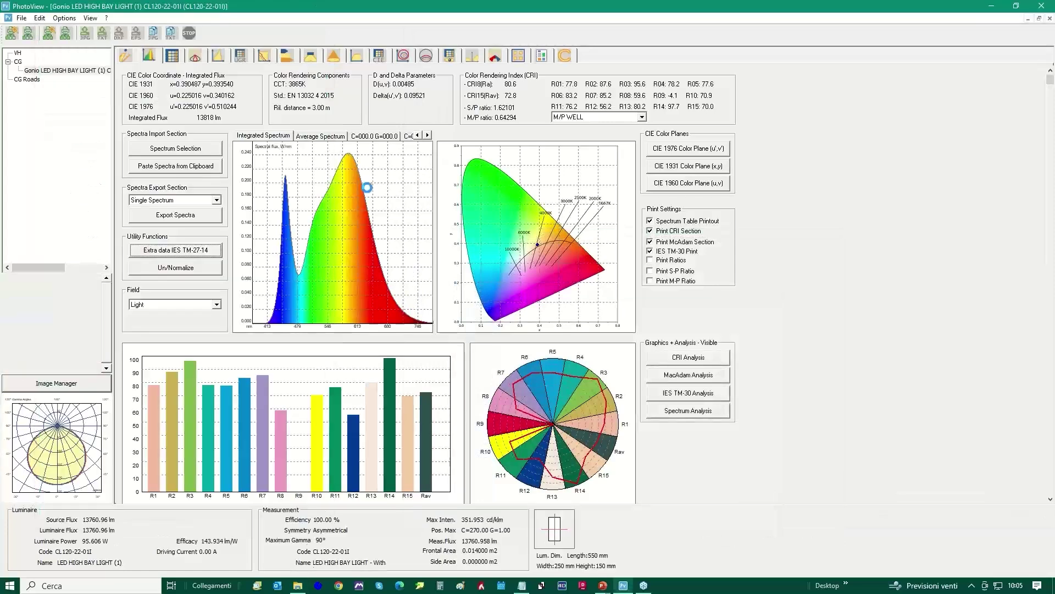
# Import the copied spectrum from the clipboard with the unit Irradiance [W/m2*nm] and the IES LM79 08 standard
pyautogui.click(201, 167)
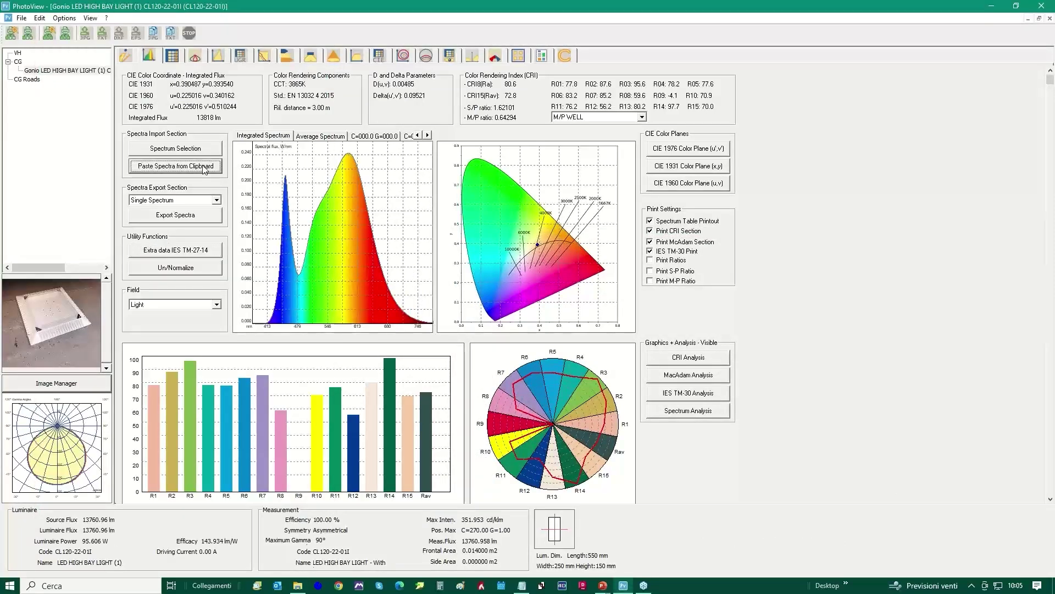
pyautogui.click(531, 269)
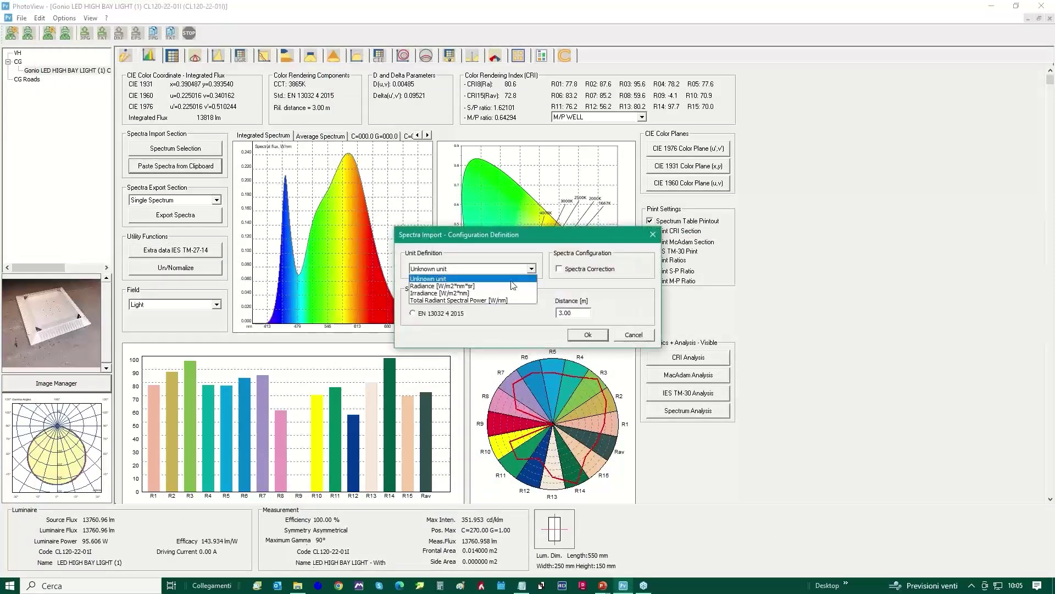
pyautogui.click(467, 299)
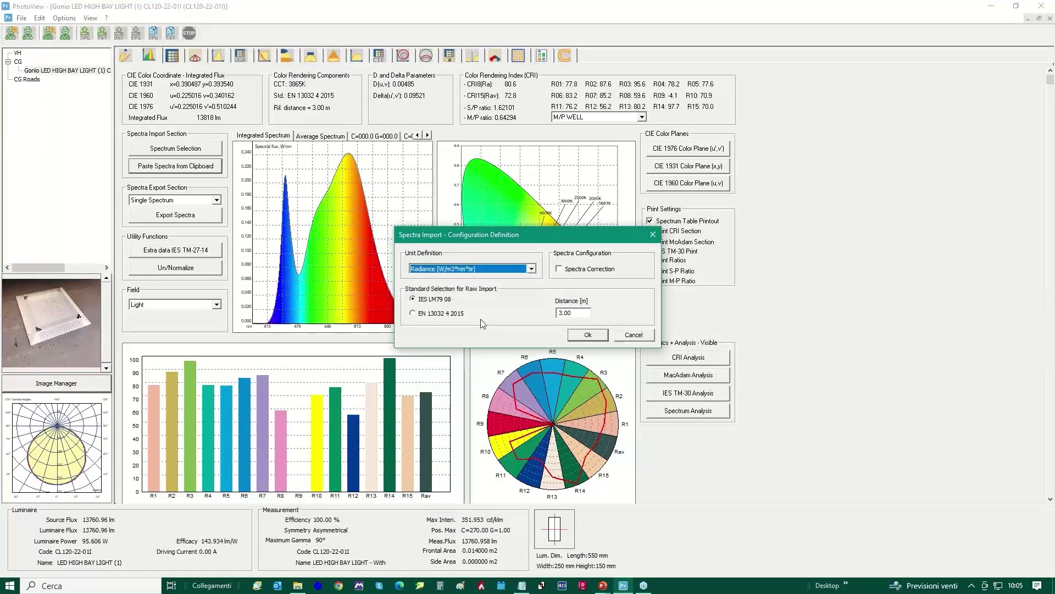
pyautogui.click(531, 268)
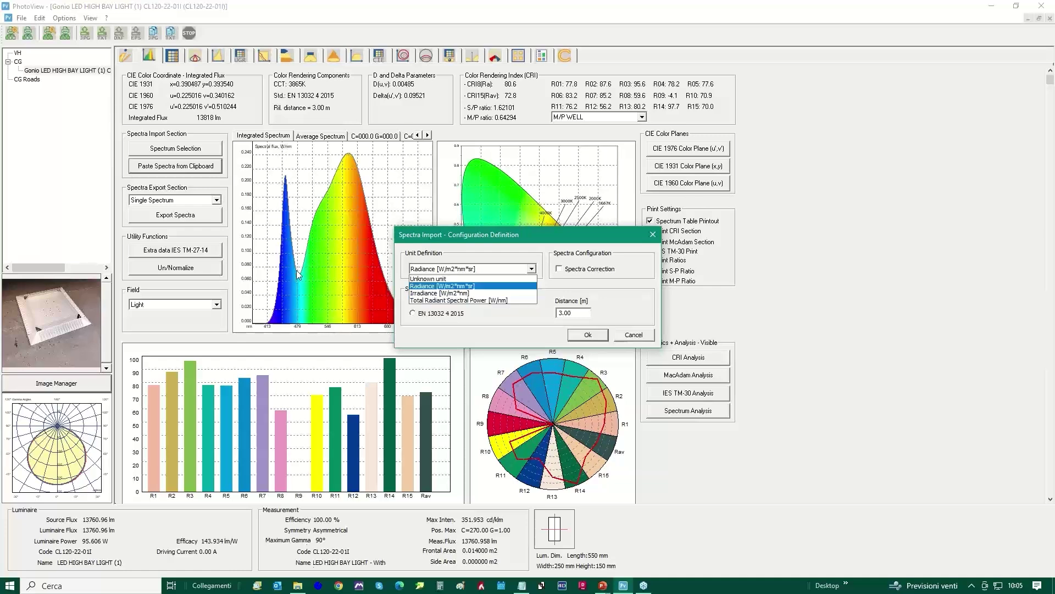
pyautogui.click(448, 293)
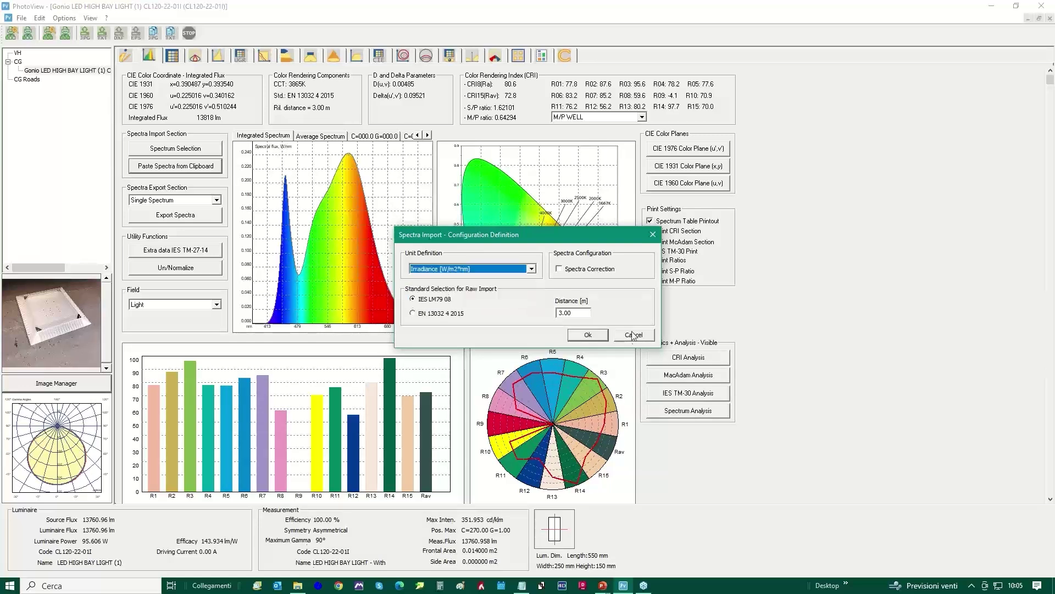
pyautogui.click(588, 334)
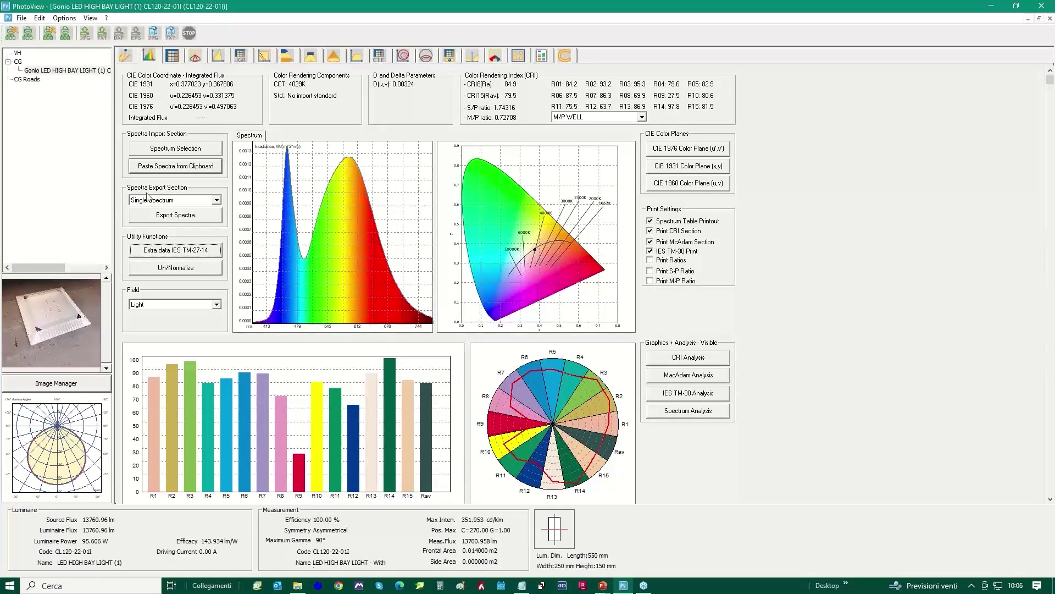
# Examine the spectra export choices, keeping Single Spectrum selected
pyautogui.click(216, 201)
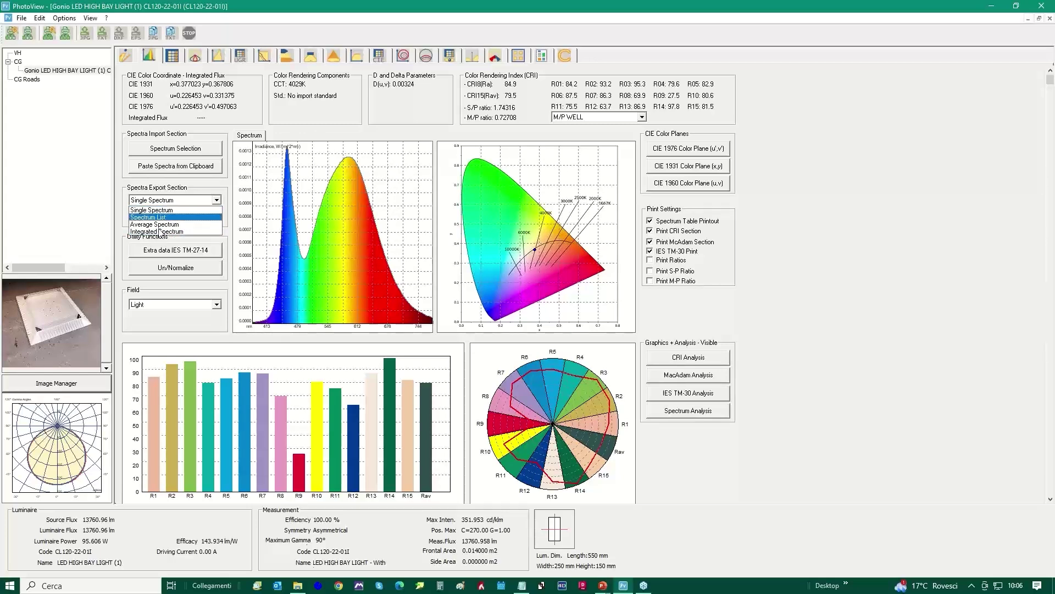
pyautogui.click(146, 210)
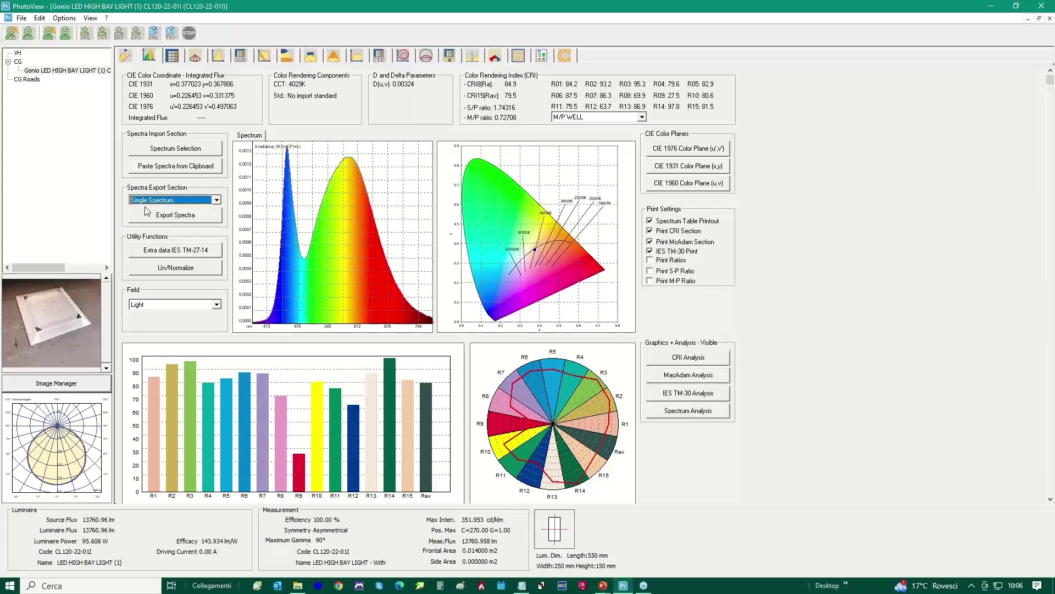
pyautogui.click(217, 200)
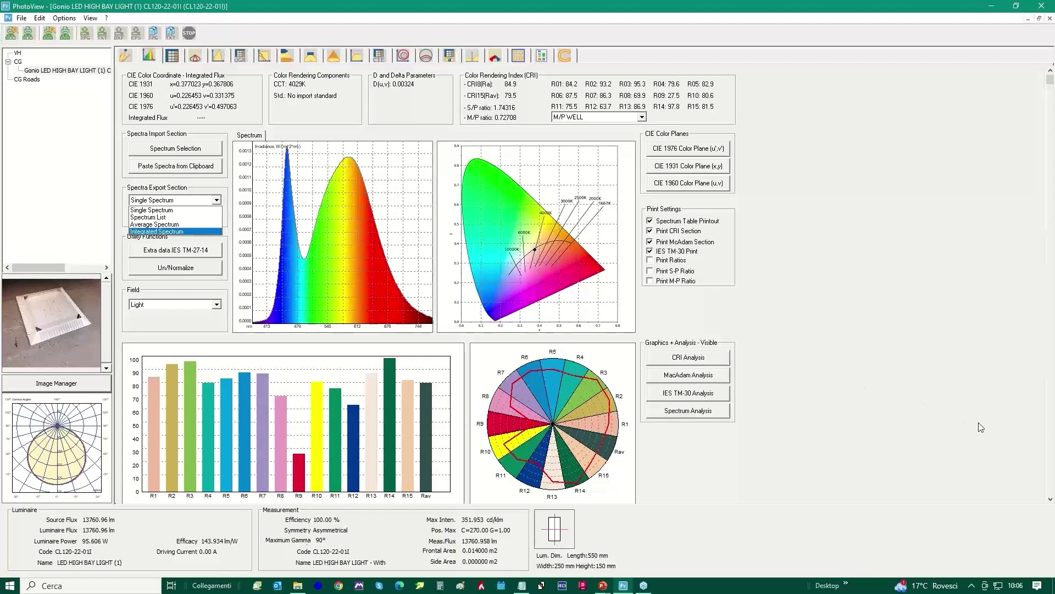
pyautogui.click(1032, 515)
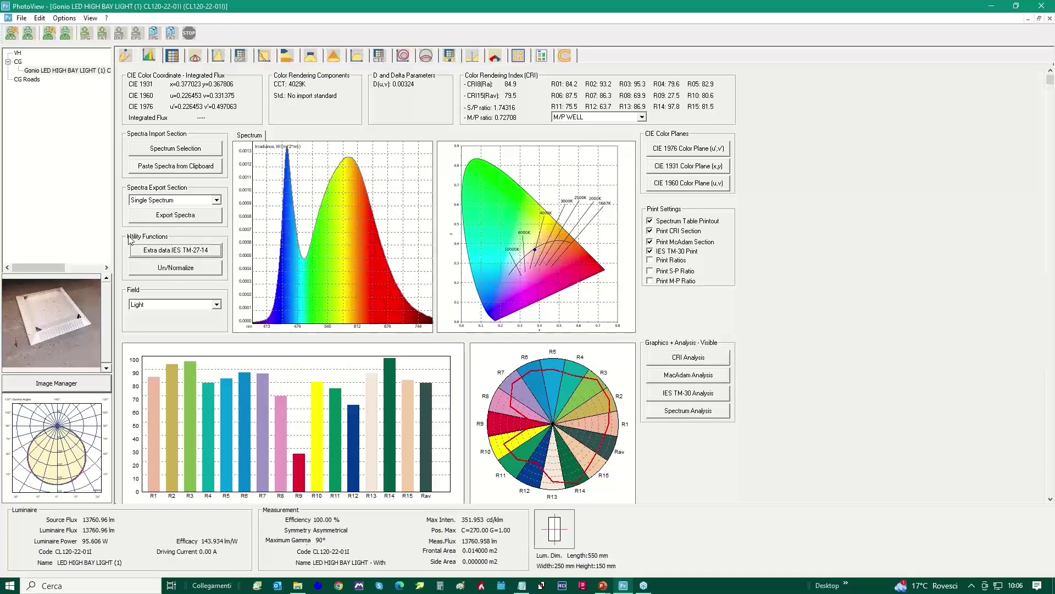
# Review the IES TM-27-14 extra data fields in the spectrum properties and accept them empty
pyautogui.click(173, 252)
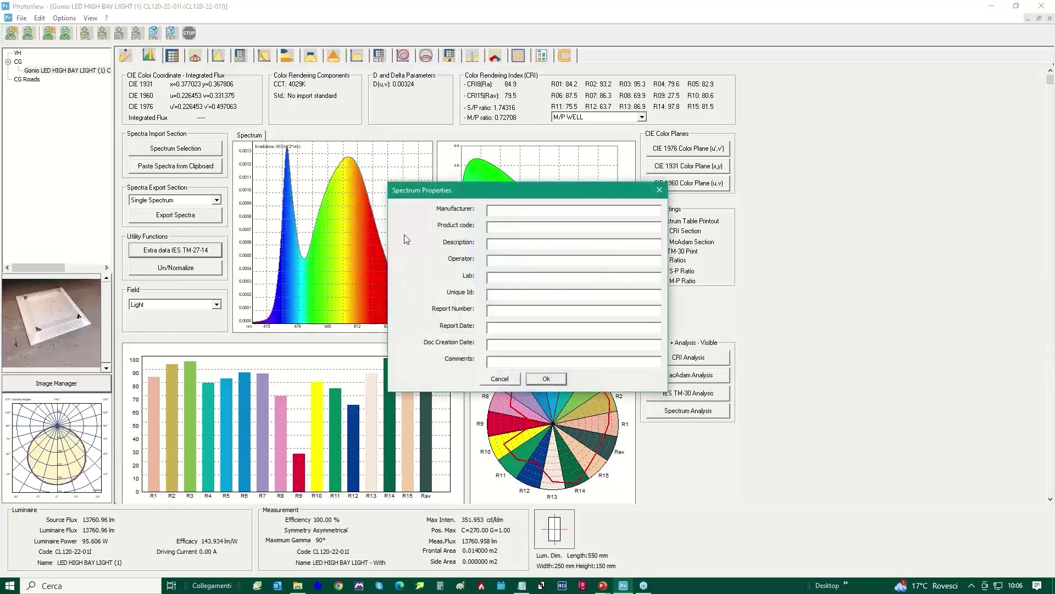
pyautogui.moveTo(516, 189); pyautogui.dragTo(407, 142)
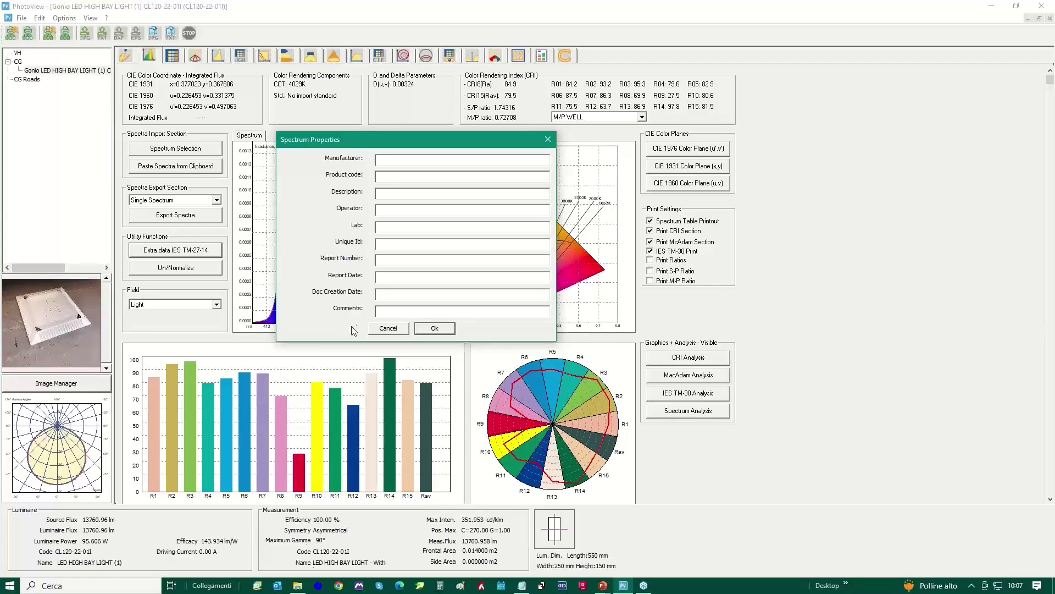
pyautogui.click(434, 329)
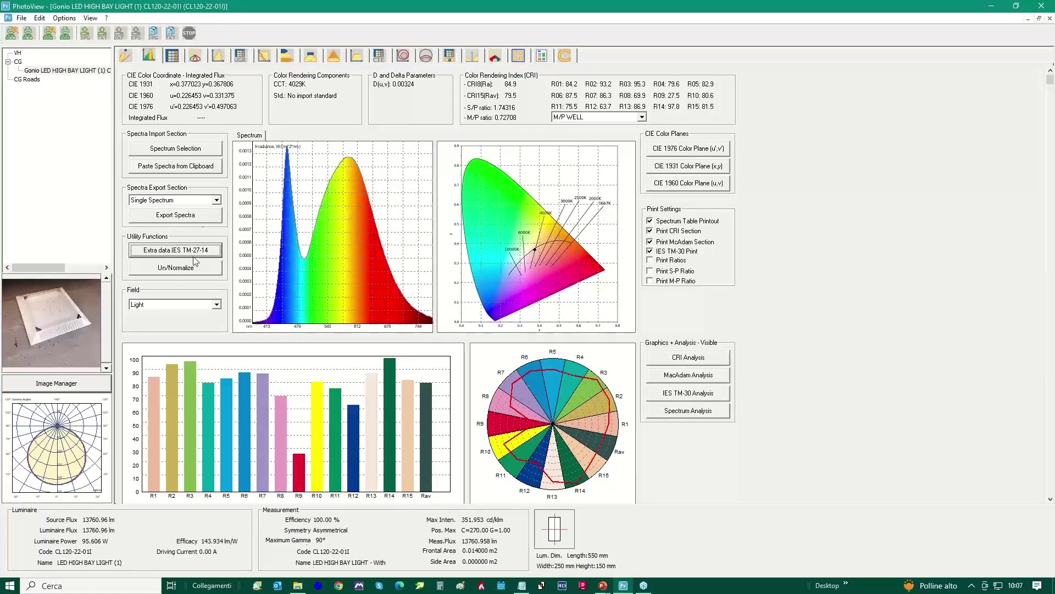
# Compare the normalized and absolute irradiance views of the spectrum, leaving it normalized
pyautogui.click(178, 268)
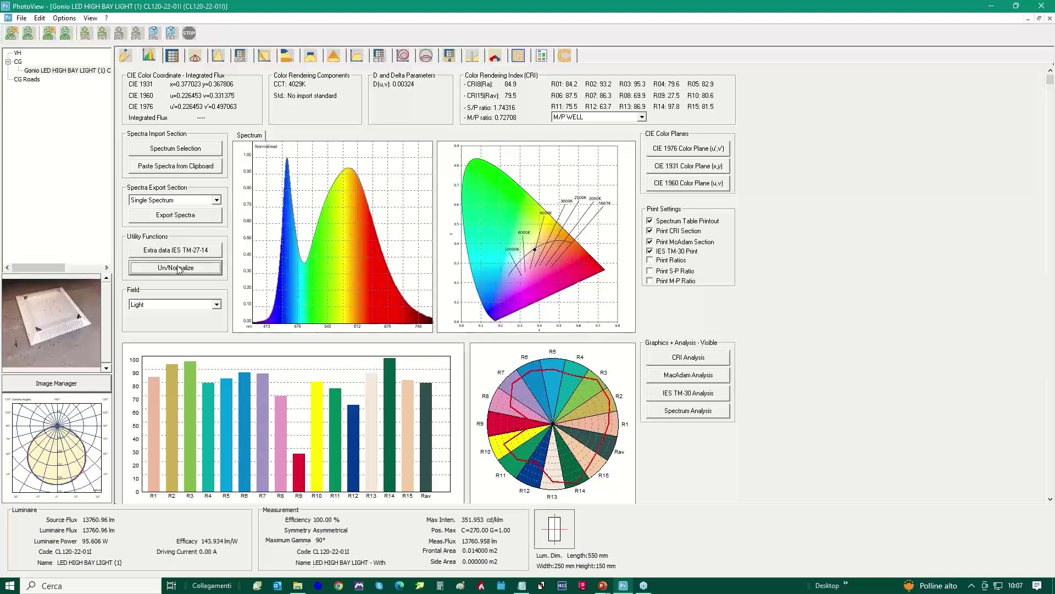
pyautogui.click(178, 268)
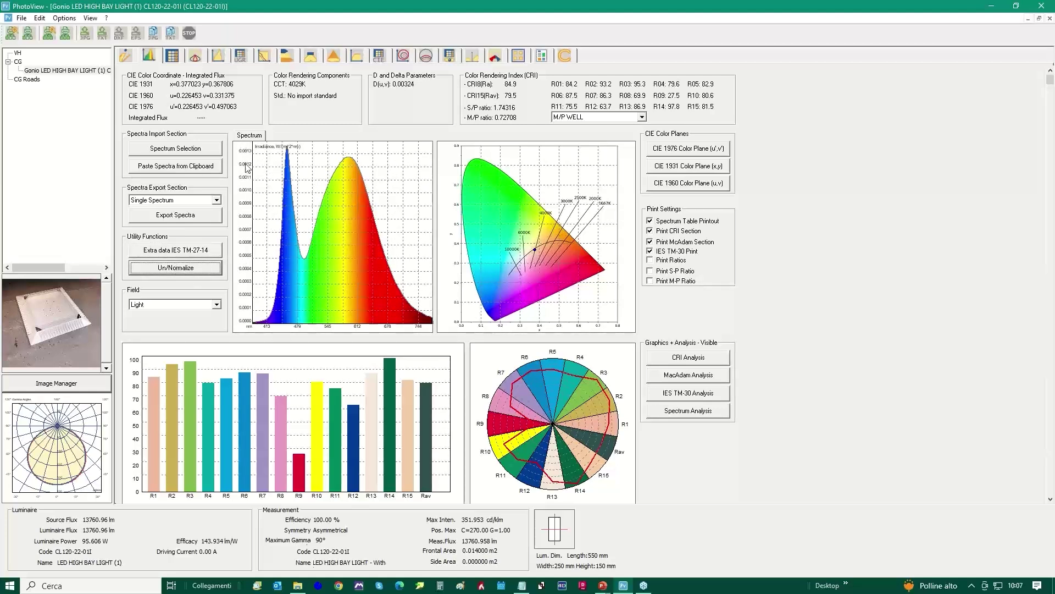
pyautogui.click(176, 268)
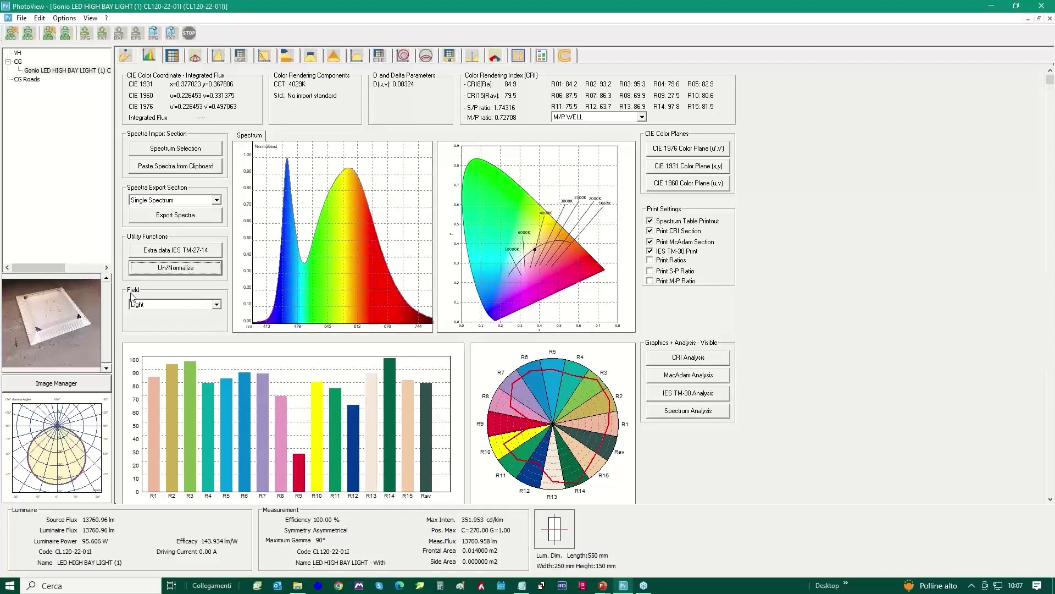
# Examine the application field options Horticultural, UV and Radiometric, keeping Light selected
pyautogui.click(217, 305)
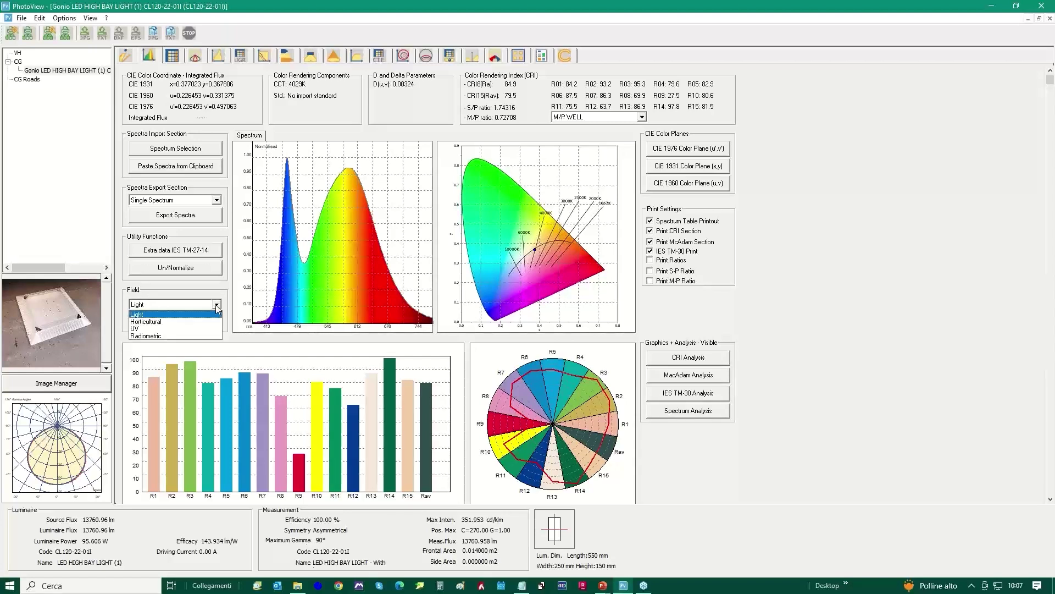
pyautogui.click(177, 316)
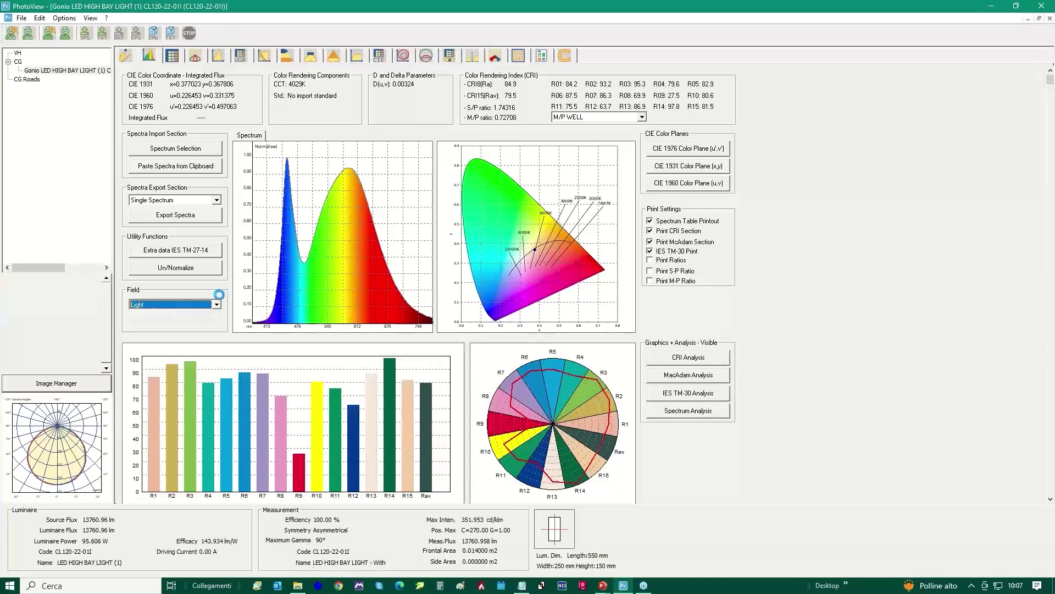
pyautogui.click(217, 305)
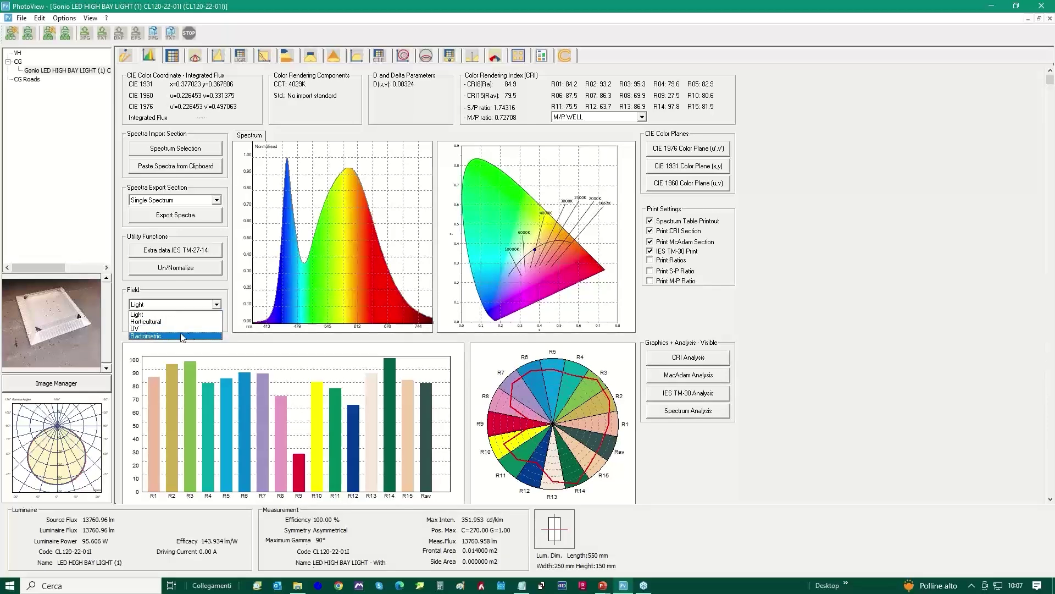
pyautogui.click(183, 314)
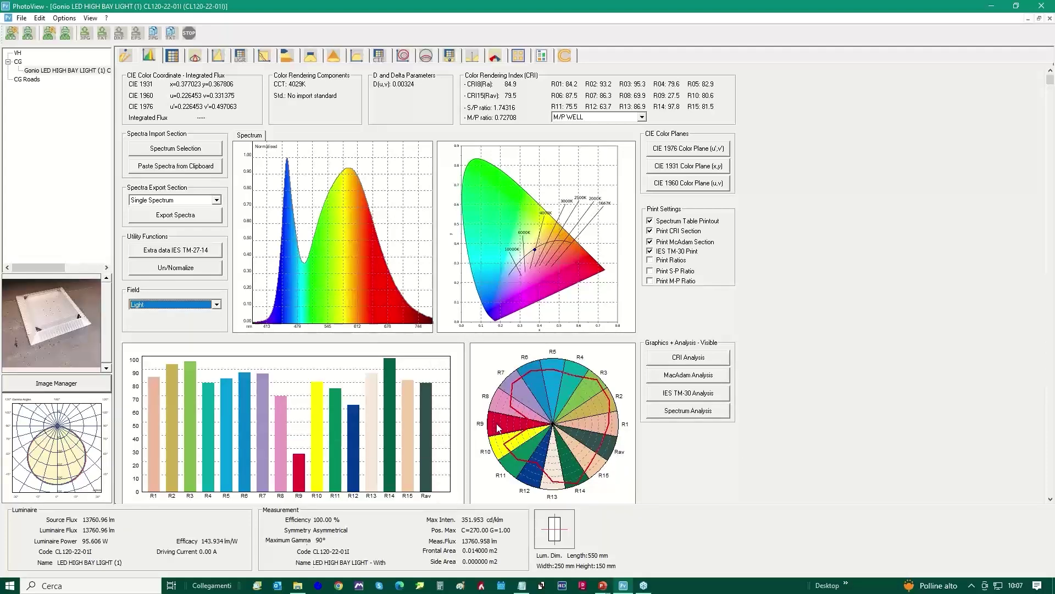
# View the chromaticity diagram in the CIE 1976, CIE 1931 and CIE 1960 color planes, returning to CIE 1931 (x,y)
pyautogui.click(686, 149)
pyautogui.click(689, 168)
pyautogui.click(690, 183)
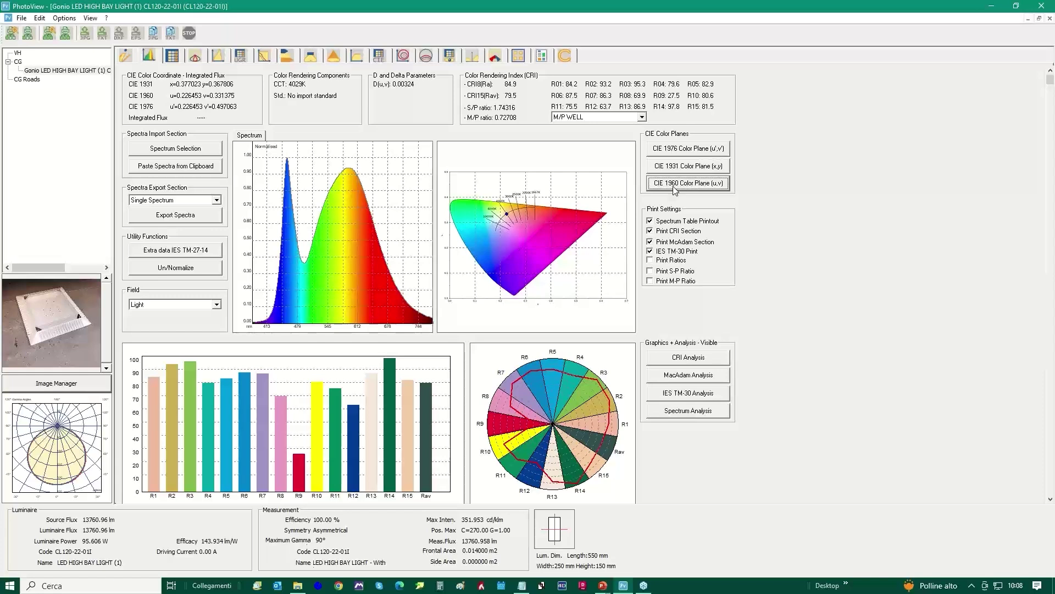
pyautogui.click(682, 167)
pyautogui.click(684, 166)
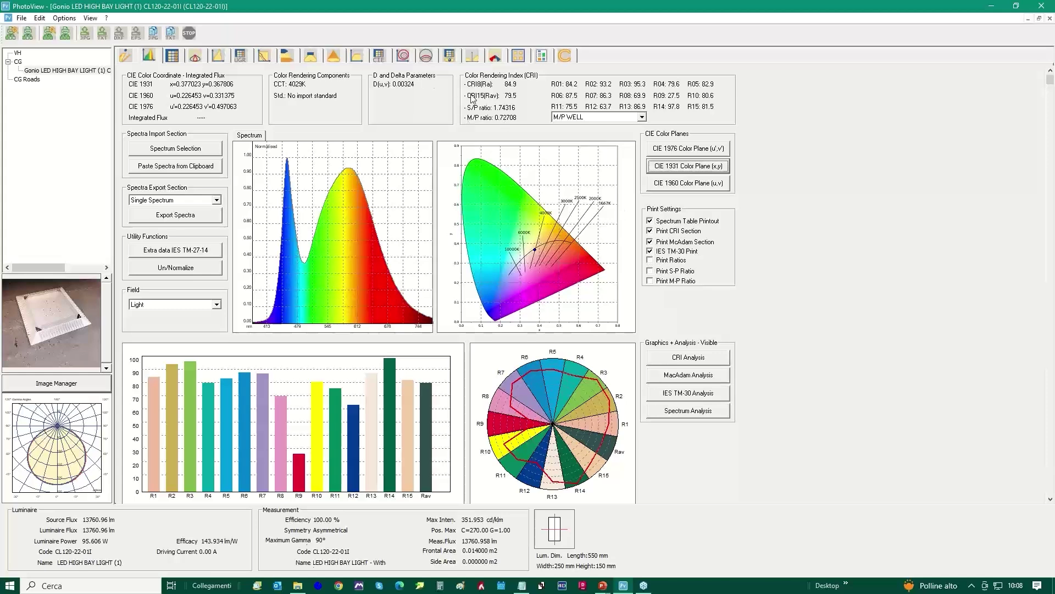
# Enable all print settings: spectrum table, CRI section, McAdam section, IES TM-30, ratios, S-P ratio and M-P ratio
pyautogui.click(650, 261)
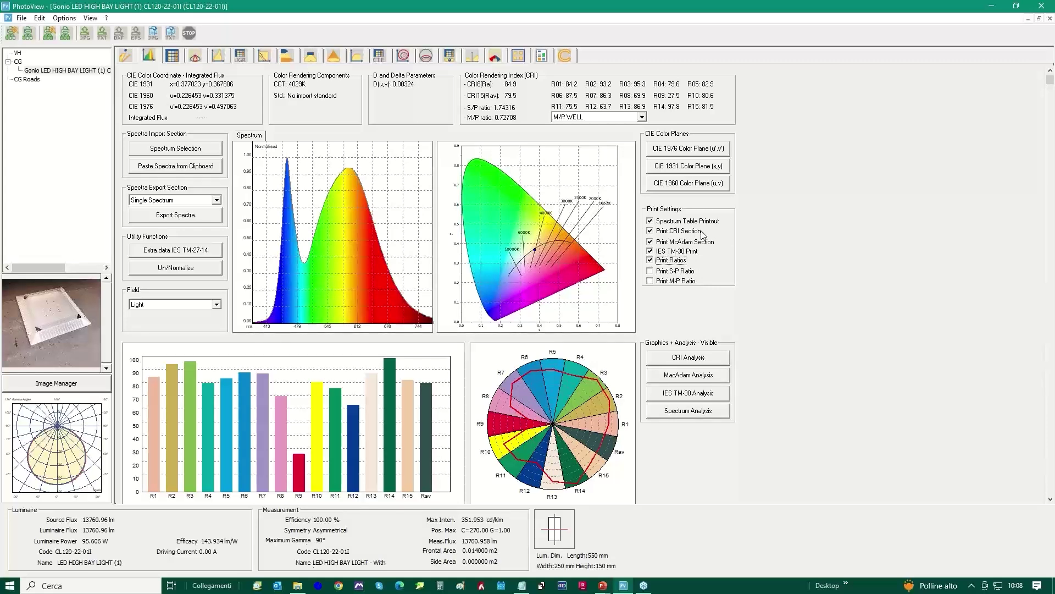
pyautogui.click(650, 221)
pyautogui.click(649, 232)
pyautogui.click(650, 241)
pyautogui.click(650, 231)
pyautogui.click(650, 221)
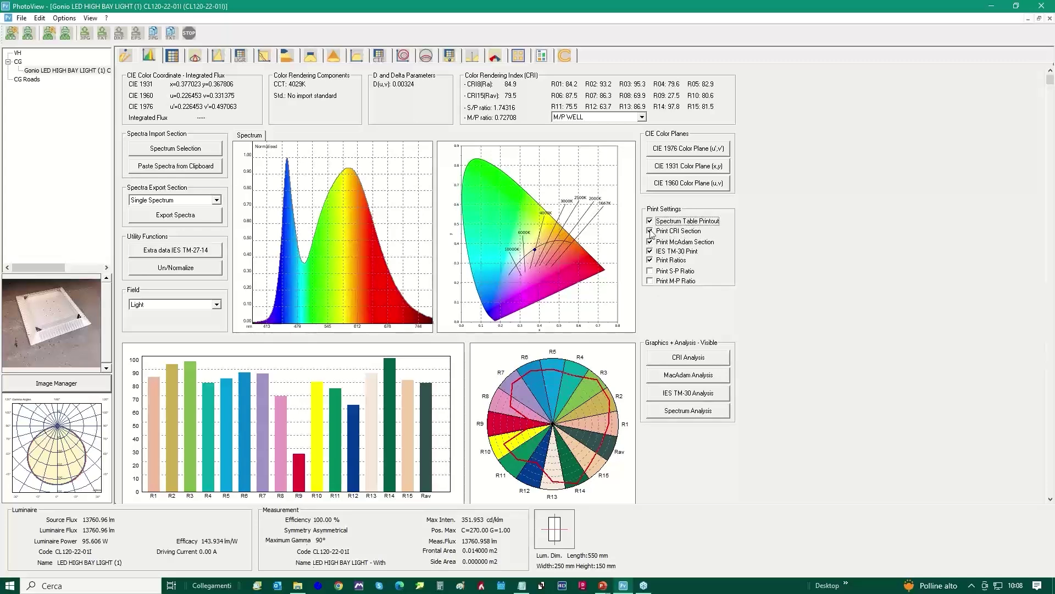
pyautogui.click(650, 271)
pyautogui.click(651, 281)
# Show the MacAdam analysis and import the multi-spectrum file CL120-22-01I-Ee.raw using the EN 13032-4:2015 standard
pyautogui.click(687, 374)
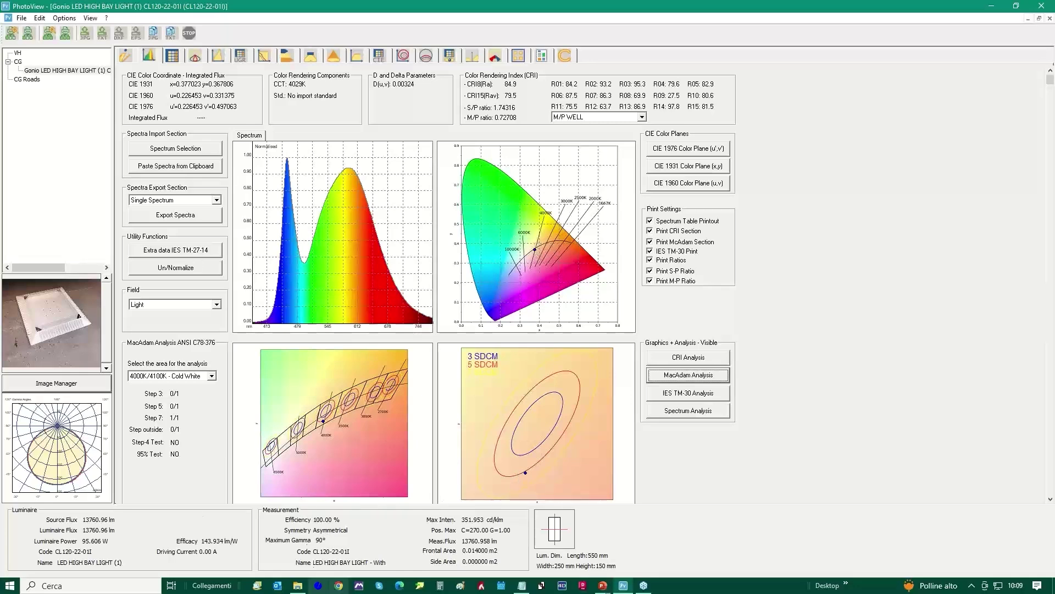
pyautogui.click(297, 585)
pyautogui.click(50, 96)
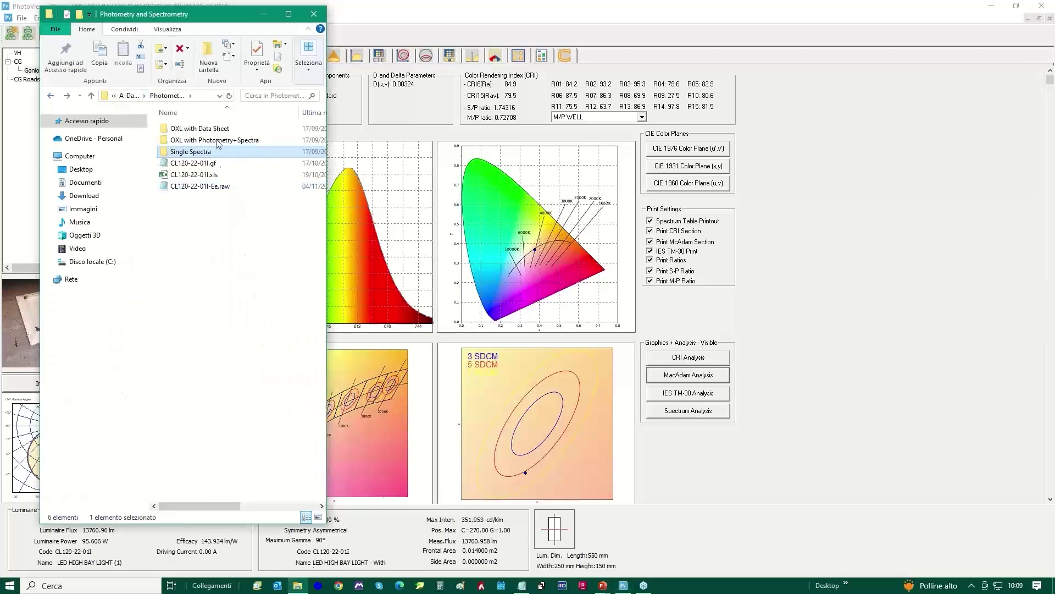
pyautogui.click(204, 186)
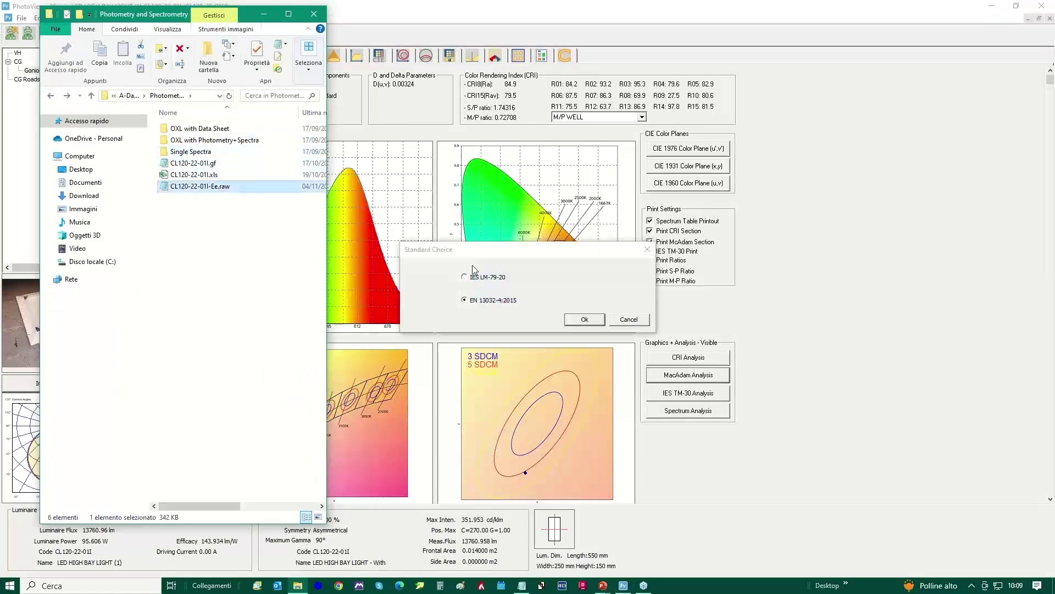
pyautogui.click(587, 322)
pyautogui.click(586, 321)
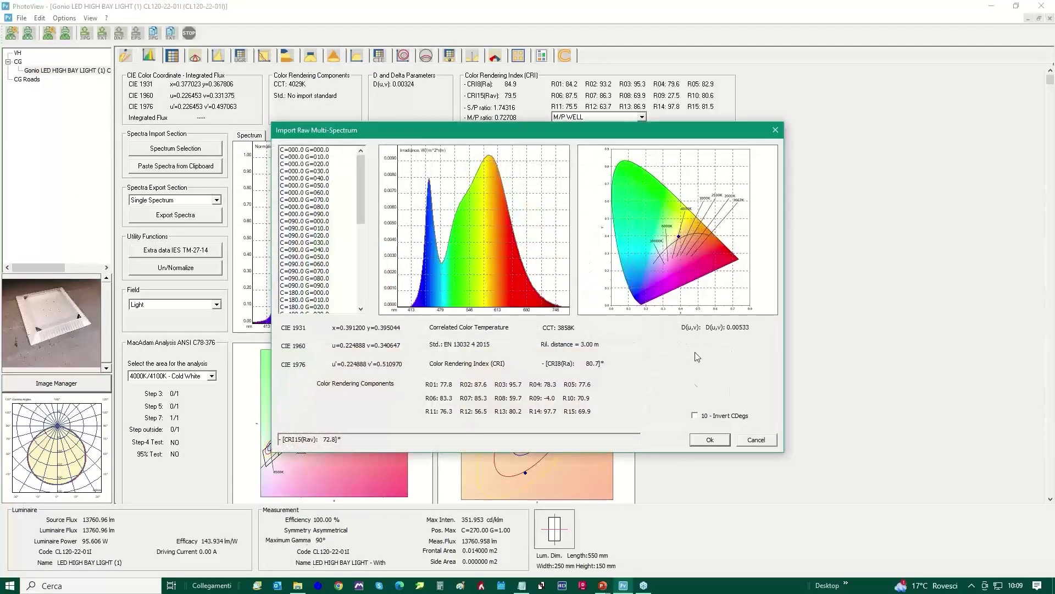
pyautogui.click(709, 440)
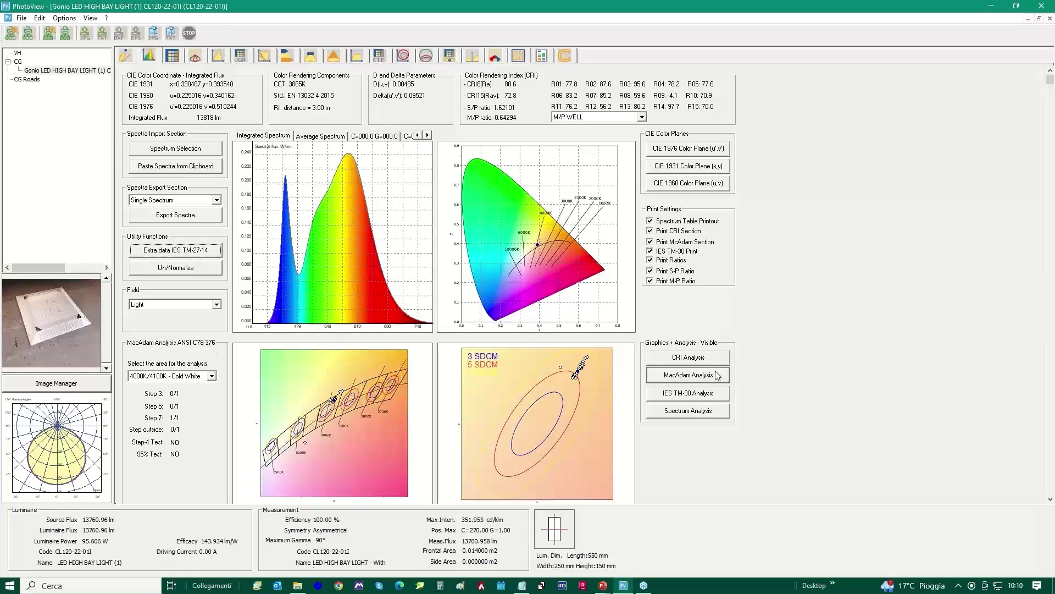
# View the IES TM-30 analysis of the integrated spectrum with the color evaluation samples
pyautogui.click(697, 395)
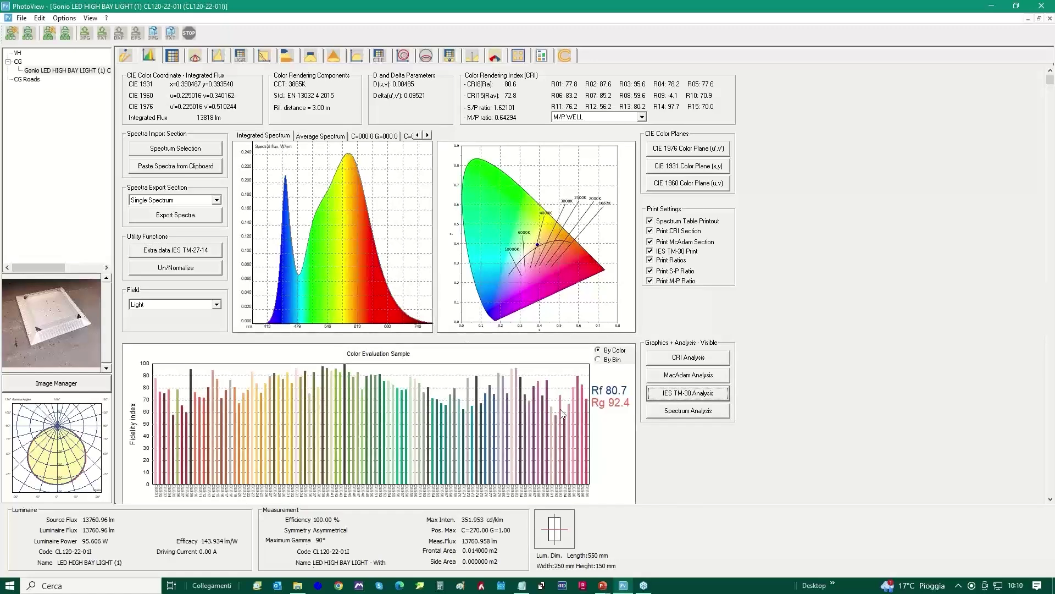
pyautogui.click(1052, 29)
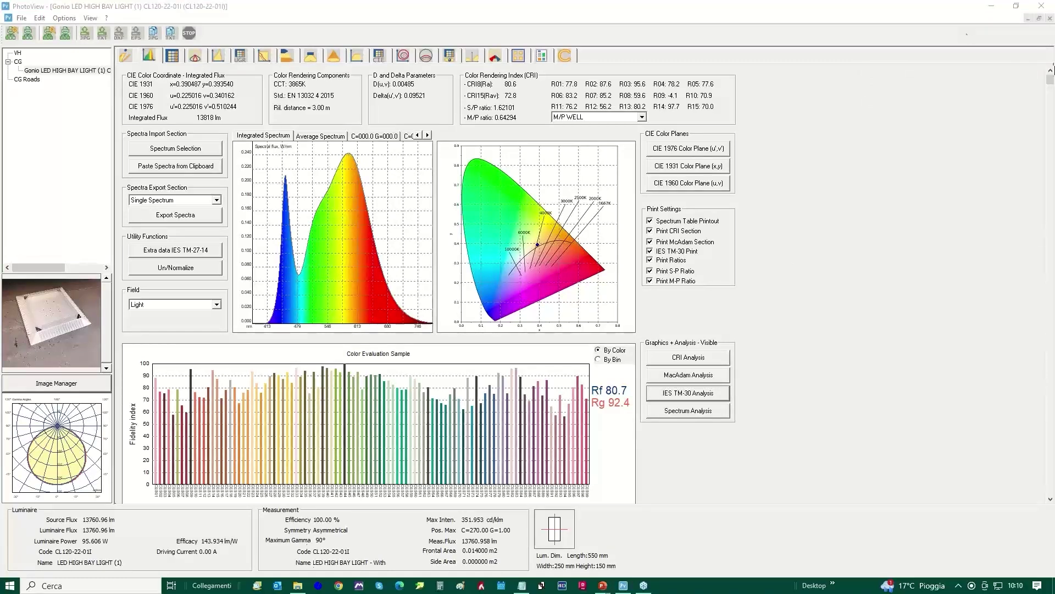
pyautogui.moveTo(1049, 77)
pyautogui.mouseDown()
pyautogui.moveTo(1053, 538)
pyautogui.moveTo(1050, 75)
pyautogui.mouseUp()
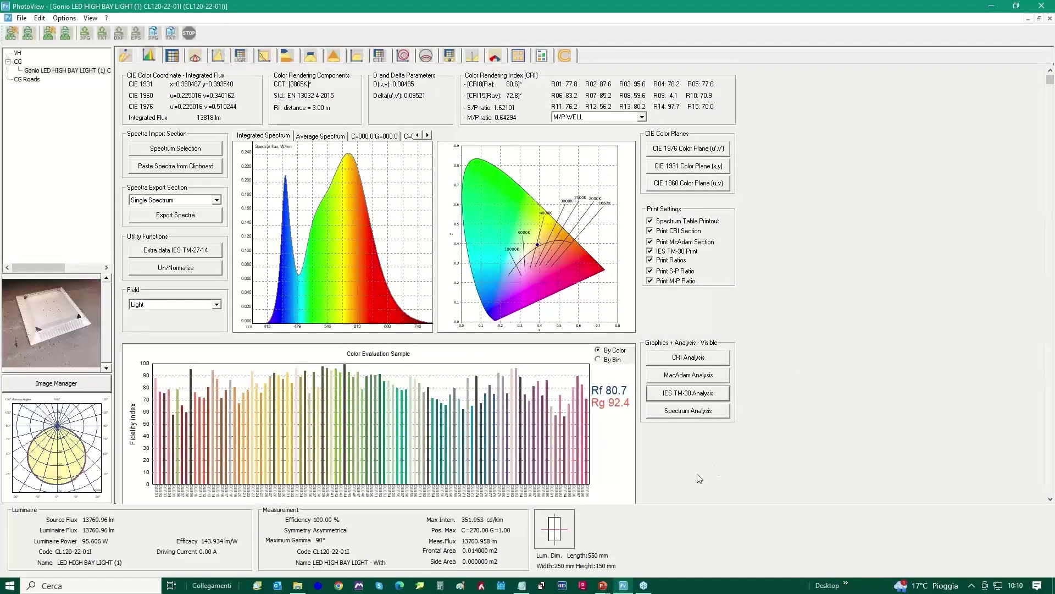
# Show the spectrum analysis by color band and set Green [495-570]nm as the reference band
pyautogui.click(688, 411)
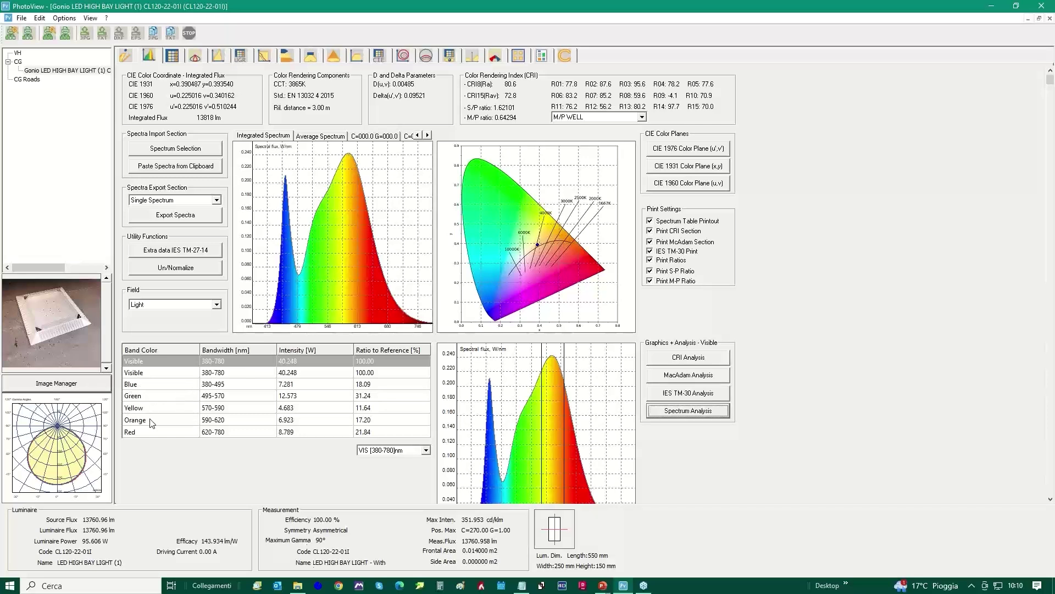
pyautogui.click(426, 450)
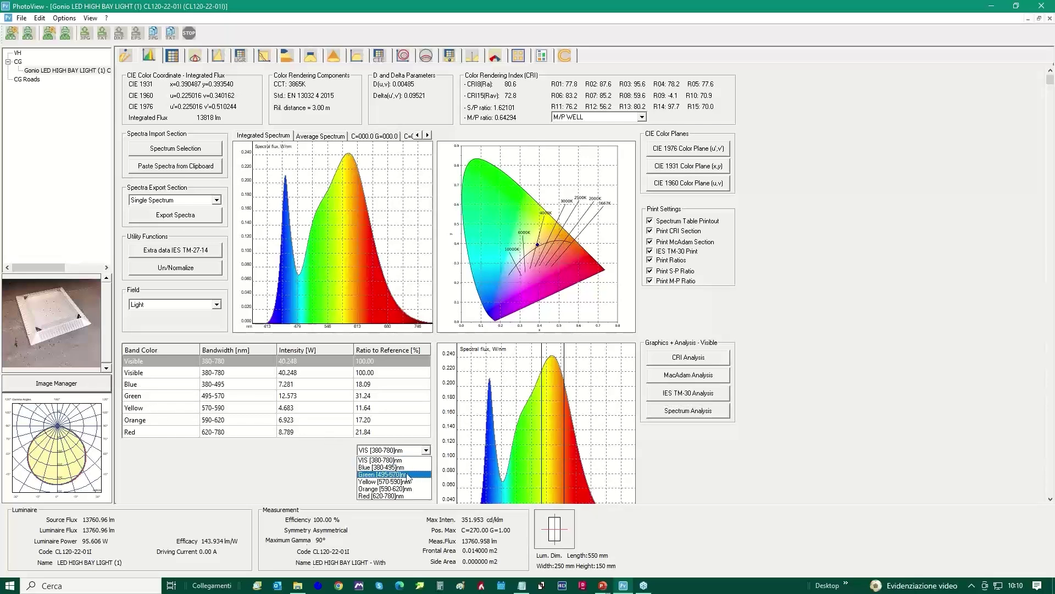
pyautogui.click(383, 474)
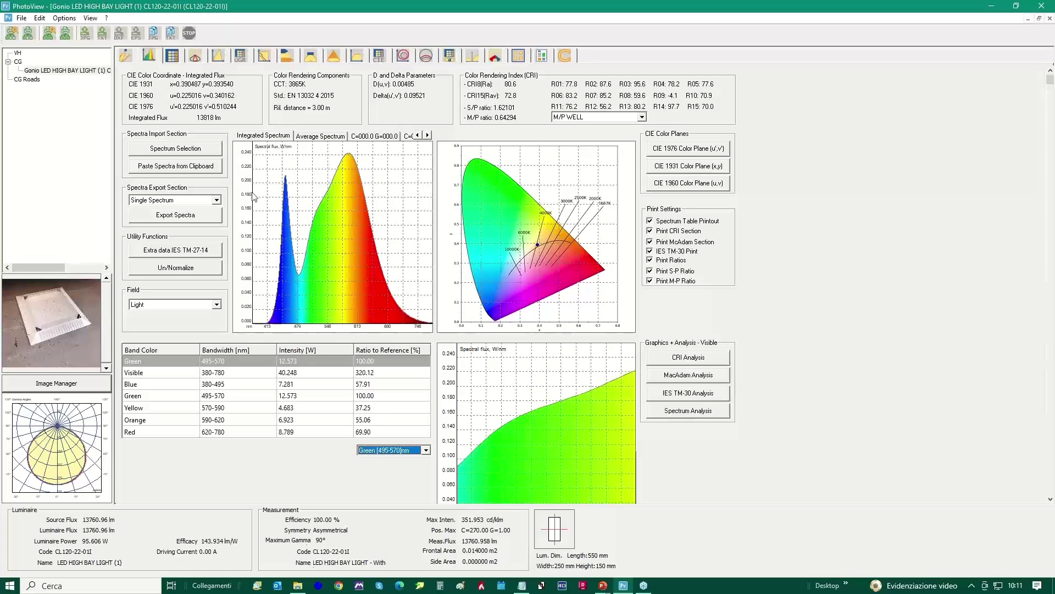
# Review the file formats available for saving the photometry, keep OxyTech (*.OXL) selected, and cancel without saving
pyautogui.click(22, 19)
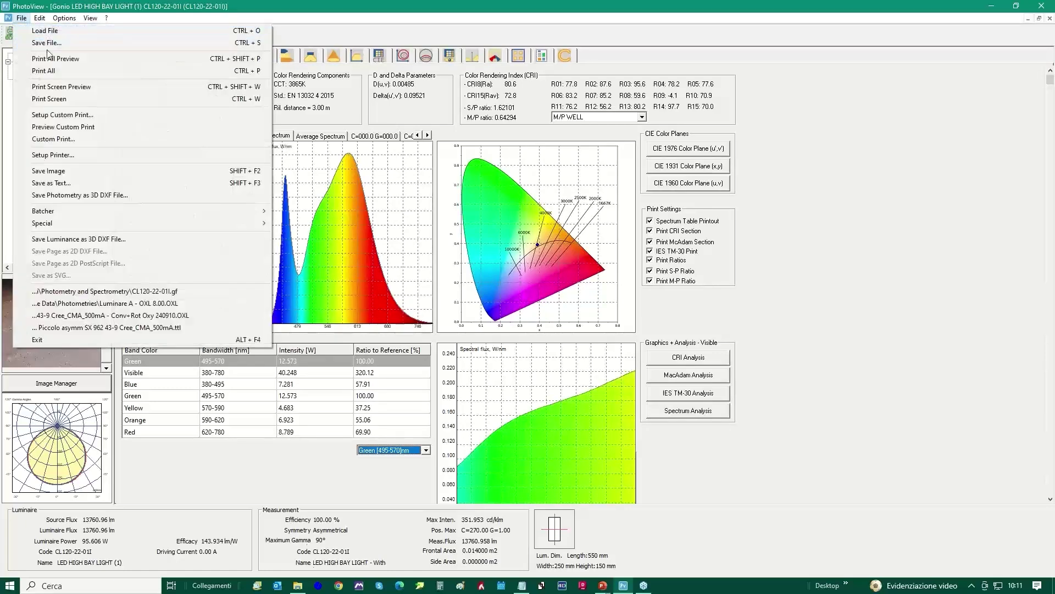
pyautogui.click(46, 44)
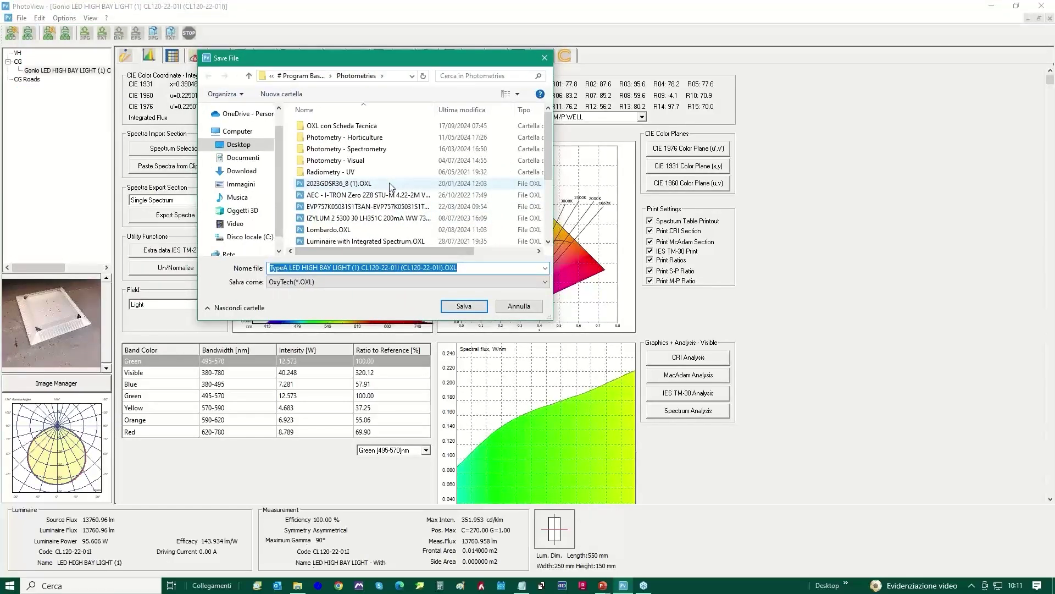
pyautogui.click(318, 282)
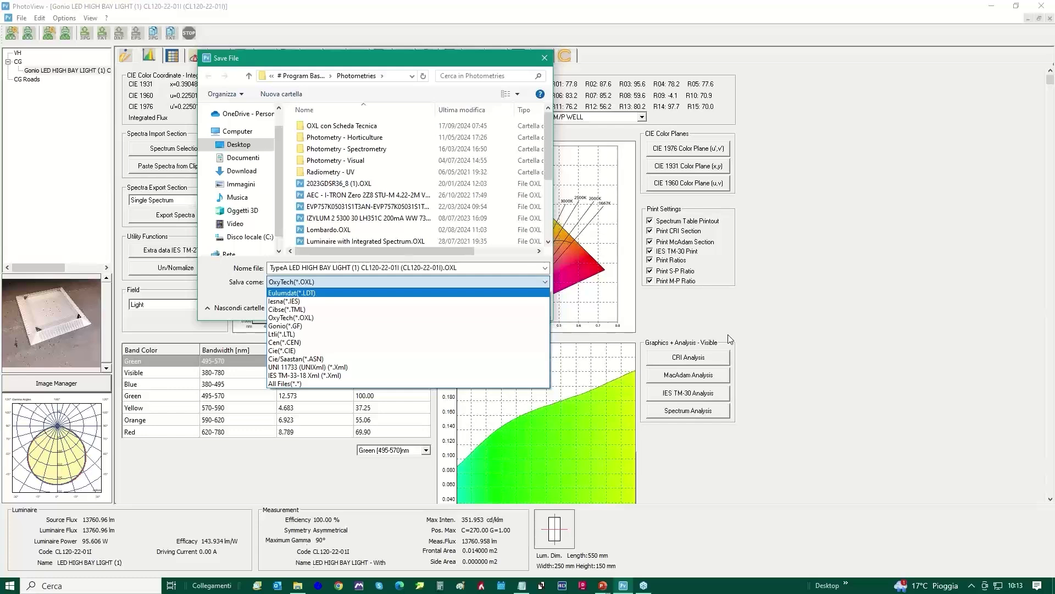
pyautogui.click(307, 318)
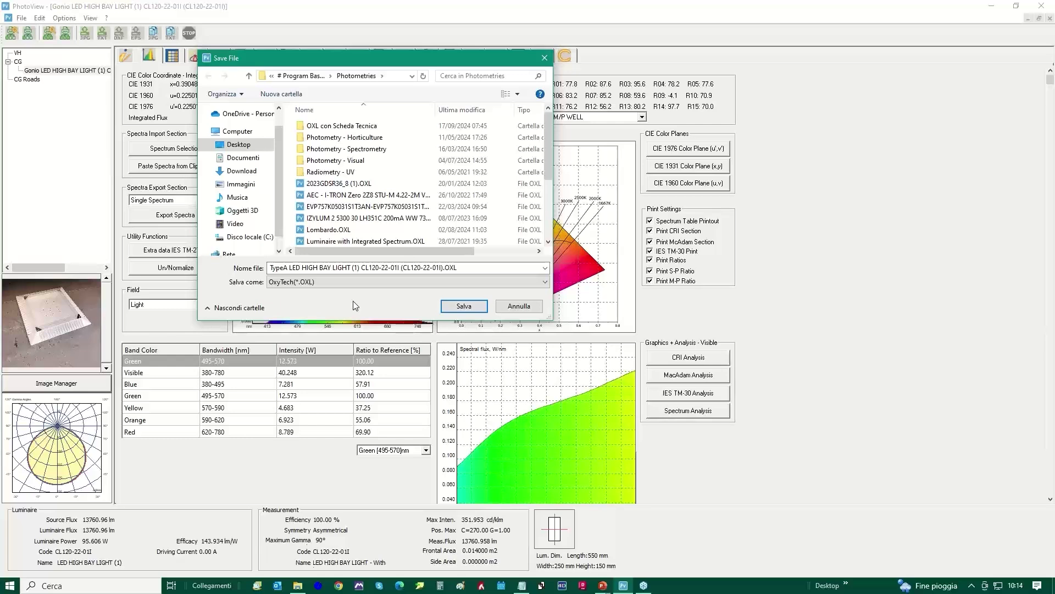
pyautogui.click(517, 311)
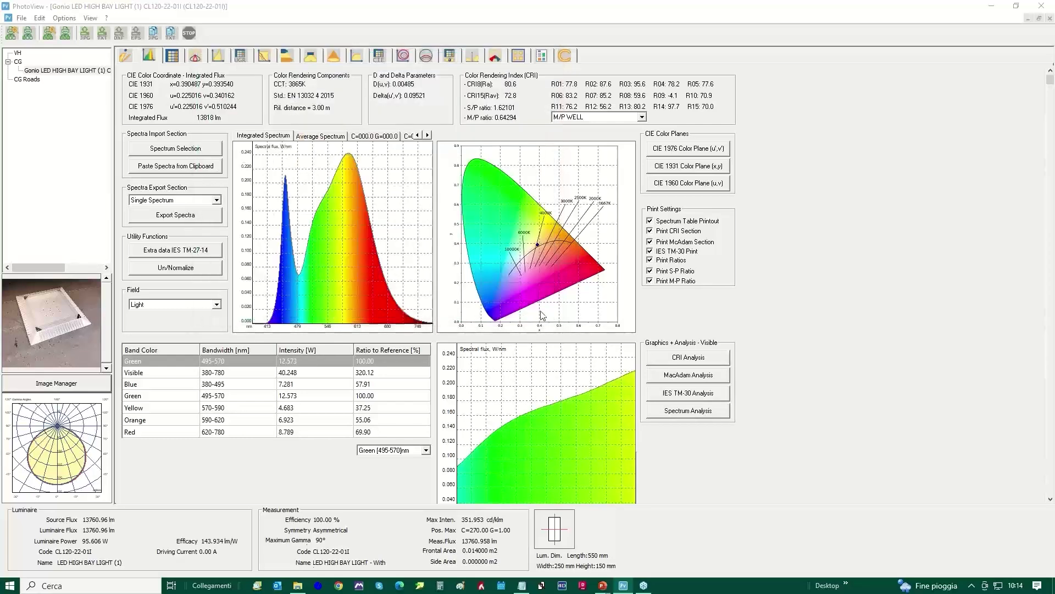